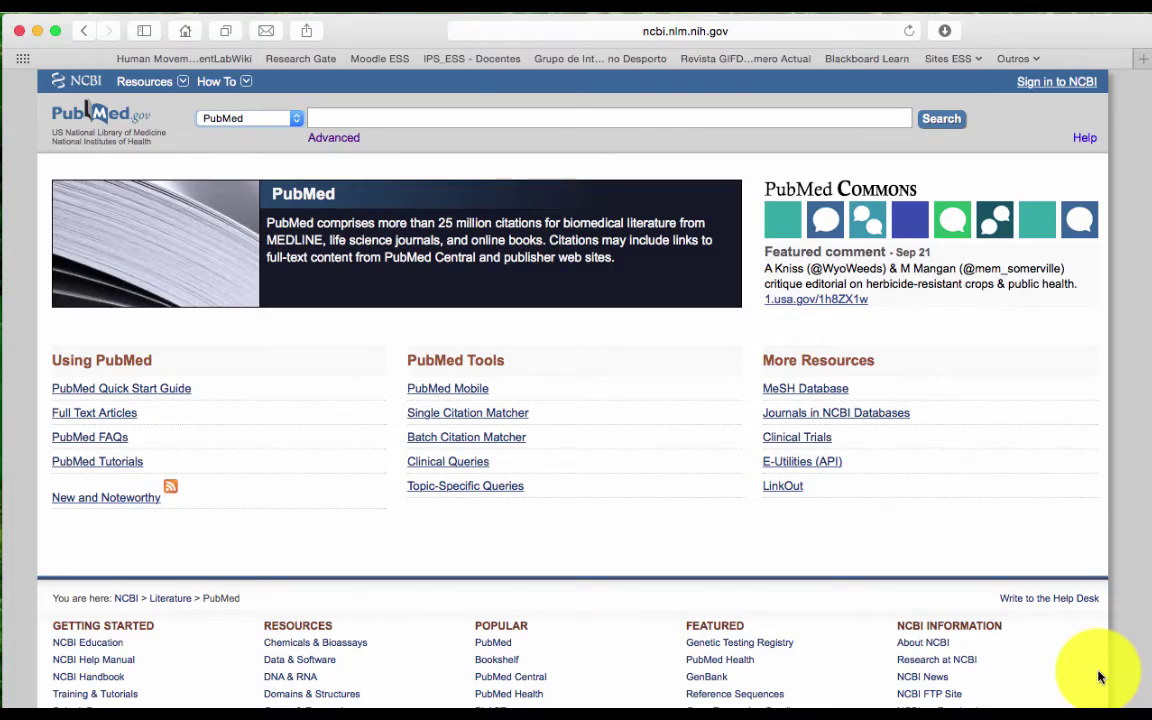
# Switch to the expressões pesquisa_2014 document in Pages and highlight the term "low back pain" in the Problema / População / Condição row
pyautogui.hotkey('ctrl', 'Up')
pyautogui.click(789, 537)
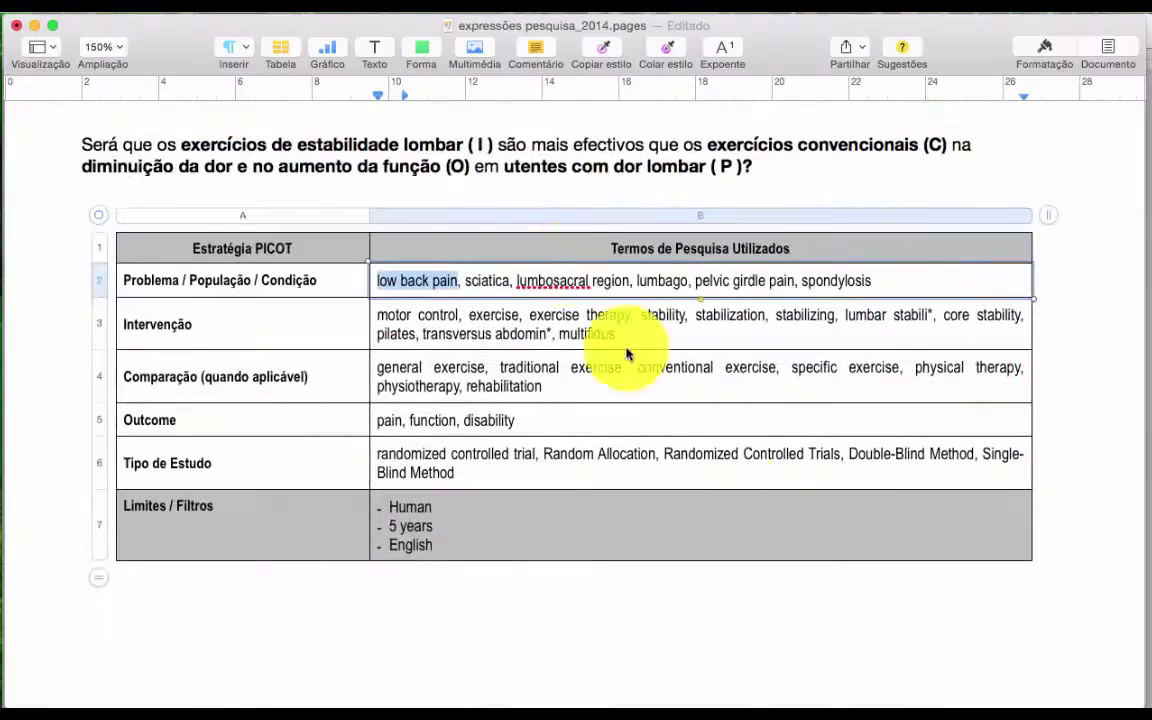
pyautogui.click(455, 281)
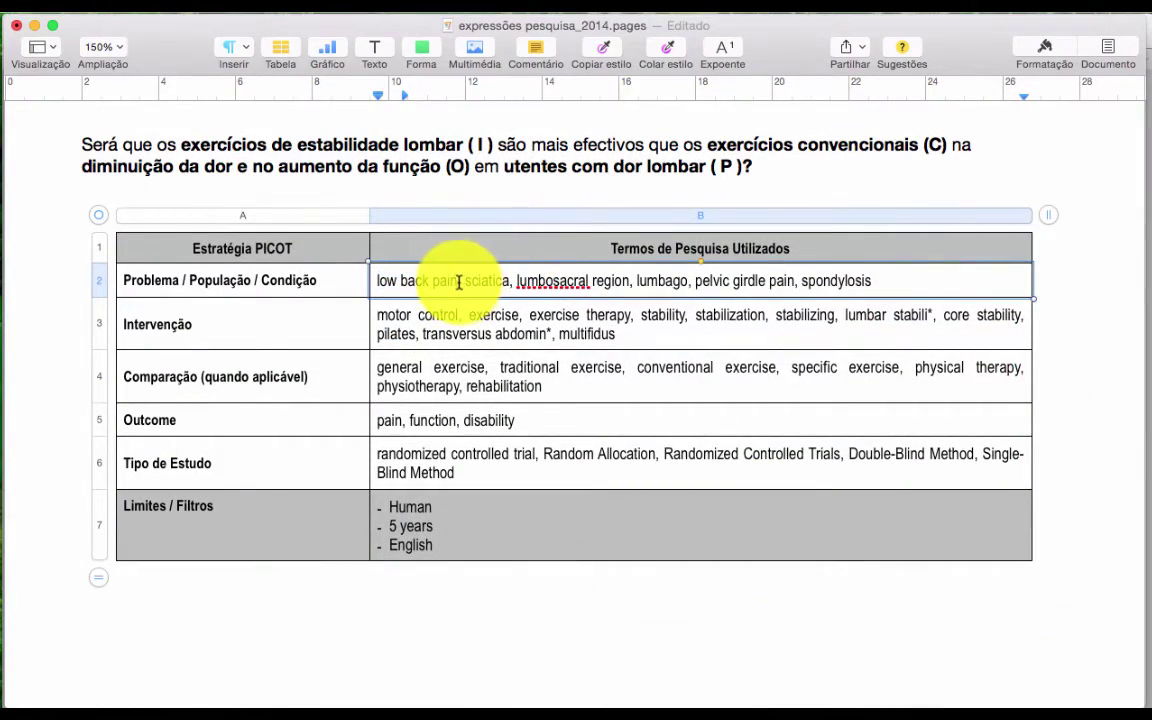
pyautogui.moveTo(458, 281); pyautogui.dragTo(378, 279)
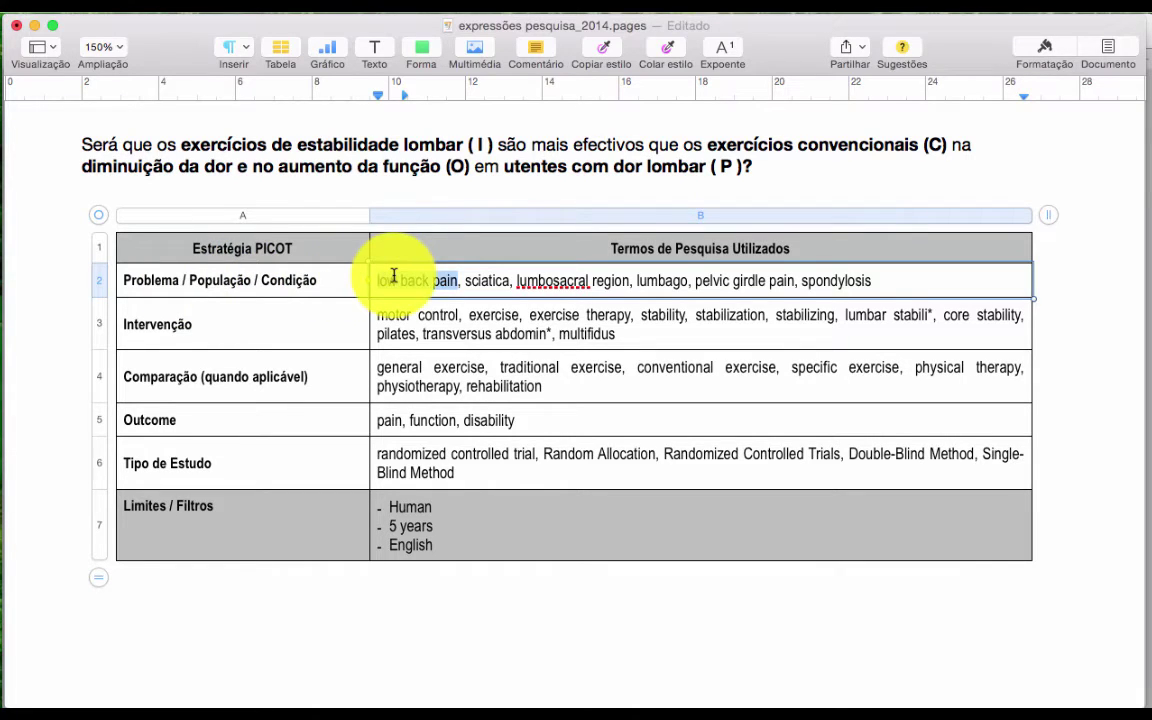
pyautogui.click(457, 280)
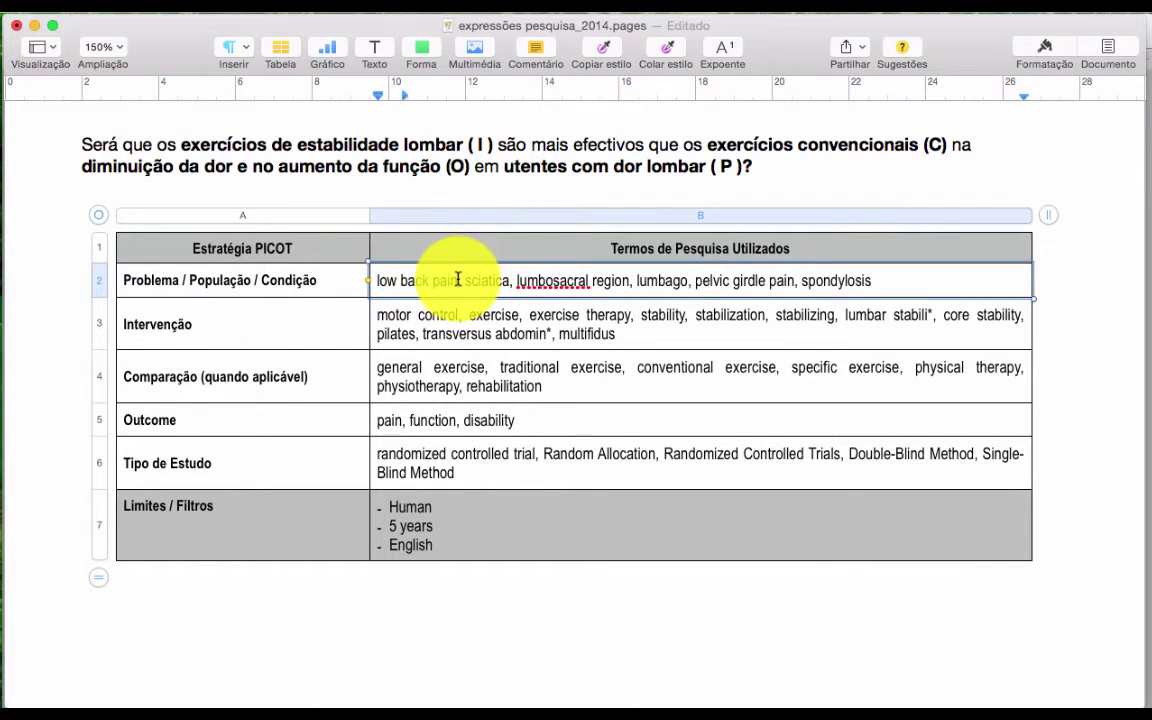
pyautogui.moveTo(457, 280); pyautogui.dragTo(374, 280)
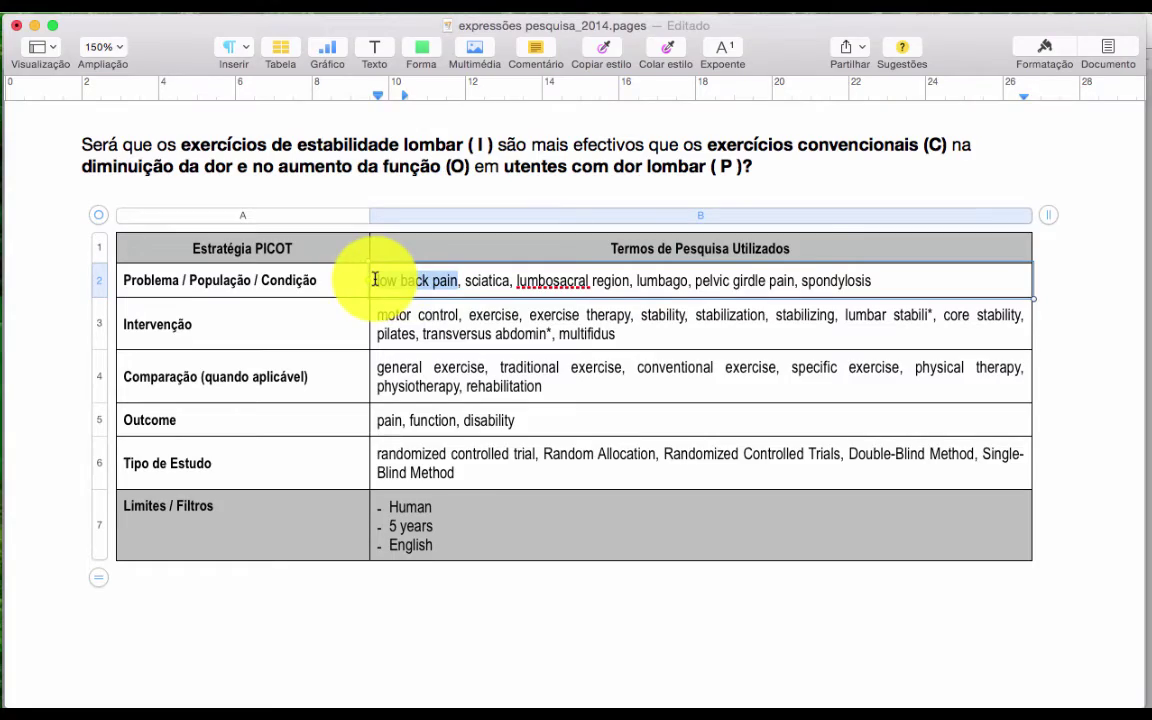
# Return to PubMed in Safari and search the MeSH database for "low back pain"
pyautogui.hotkey('ctrl', 'Up')
pyautogui.click(375, 262)
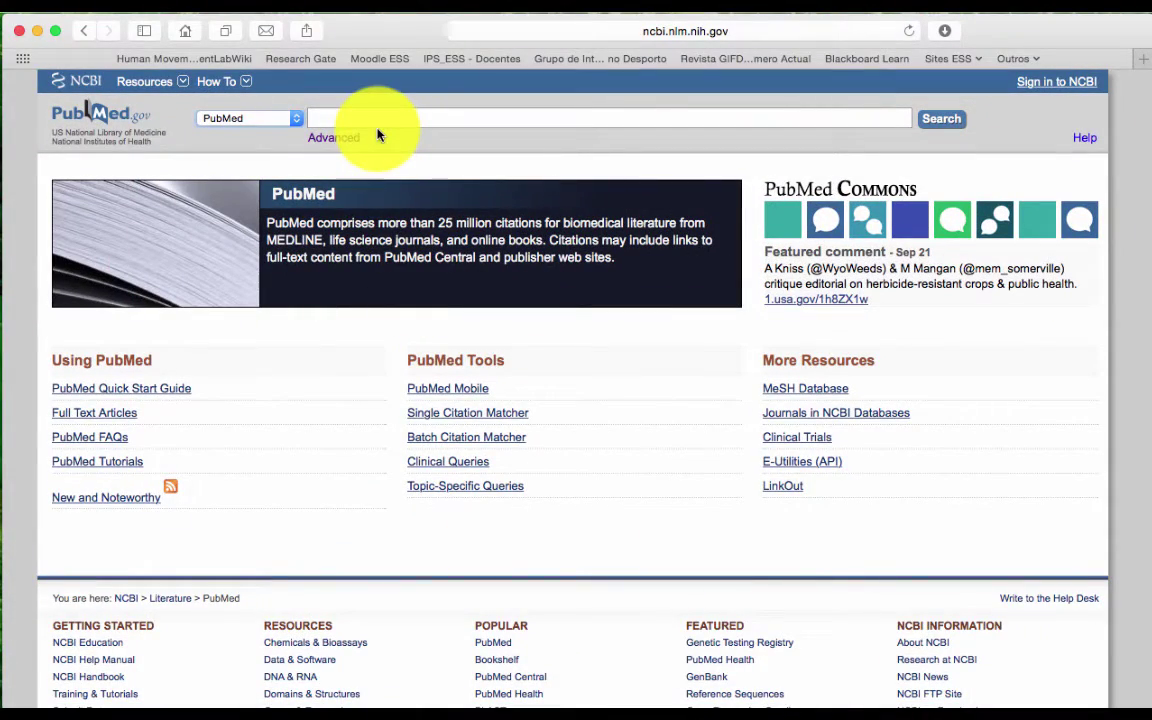
pyautogui.click(249, 120)
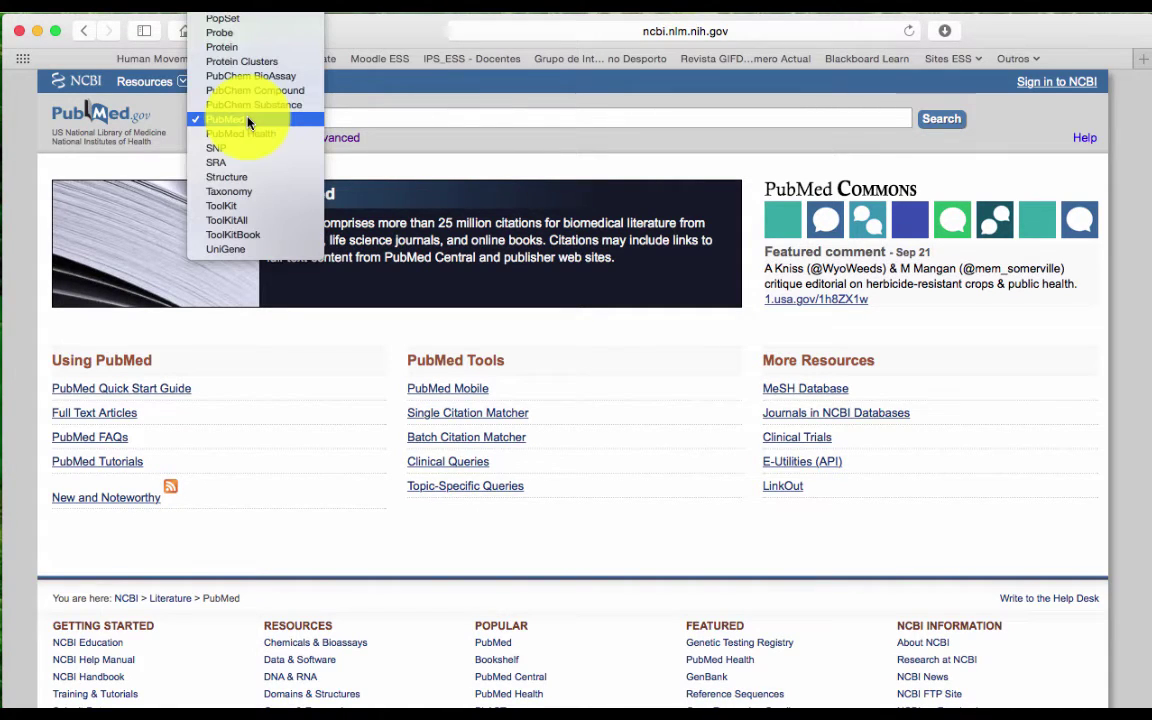
pyautogui.moveTo(250, 15)
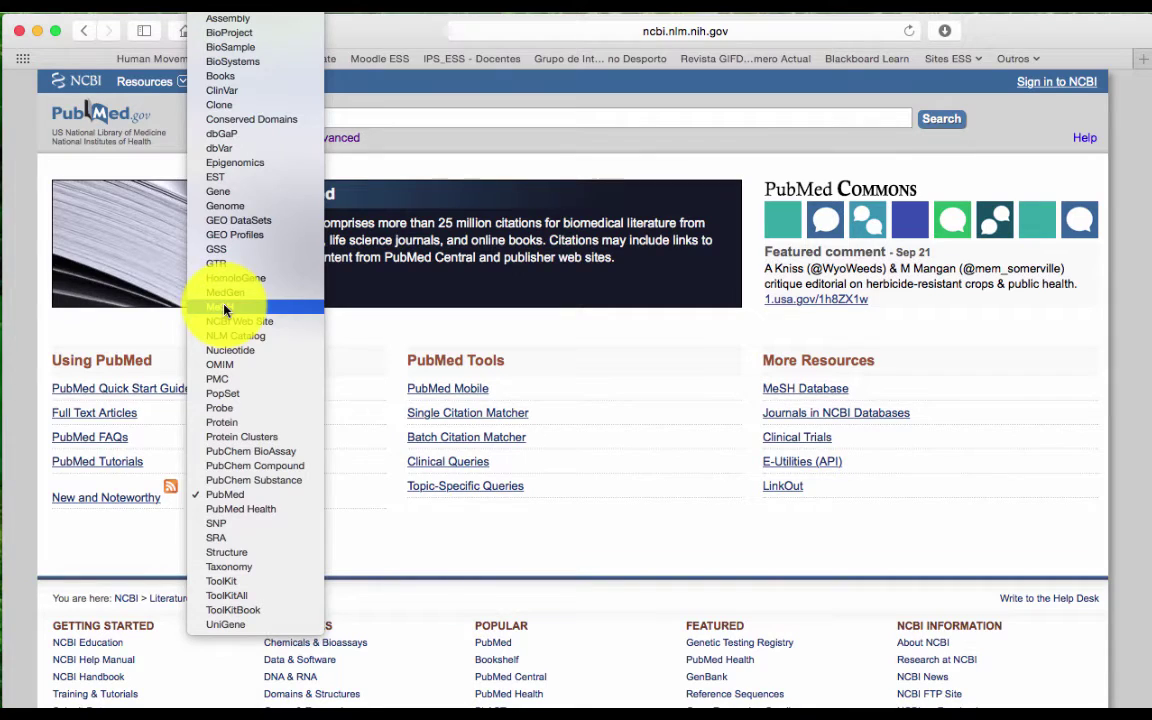
pyautogui.click(224, 308)
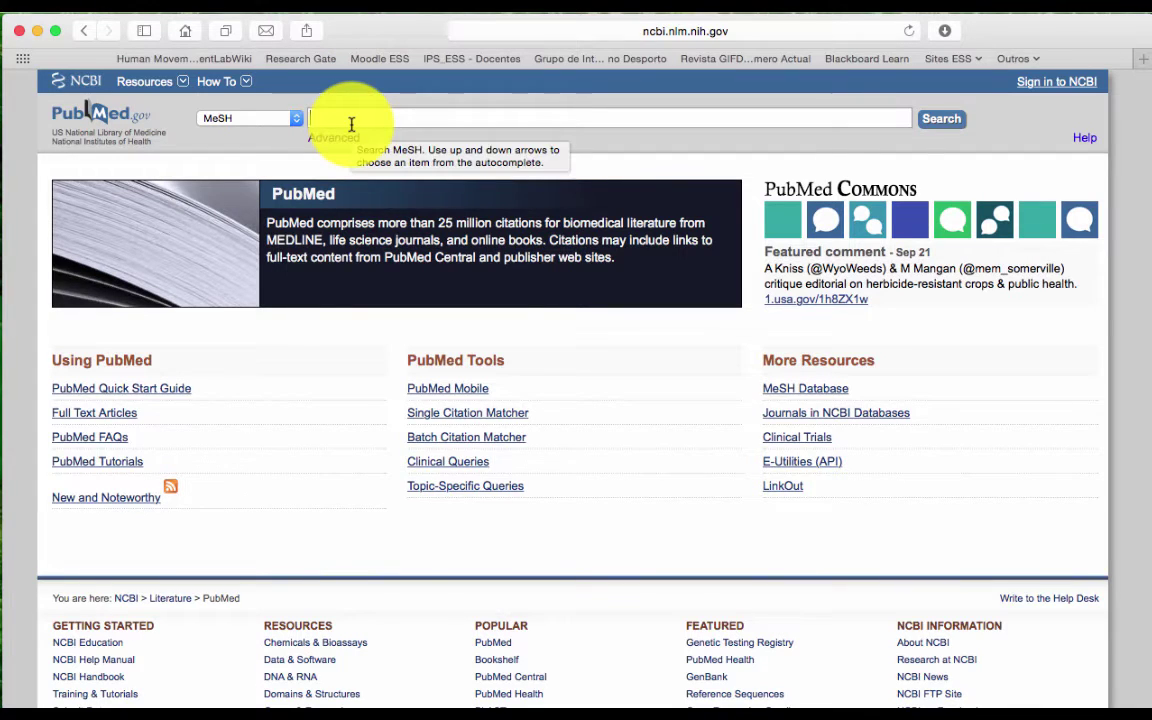
pyautogui.write('low')
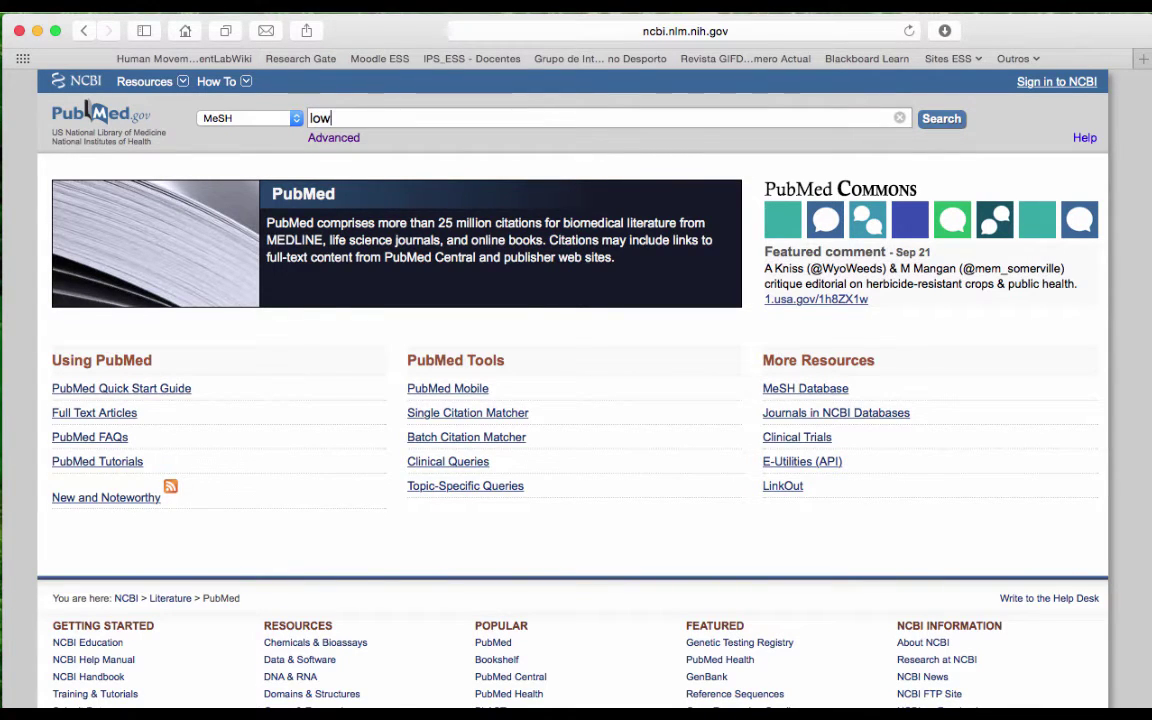
pyautogui.write(' ba')
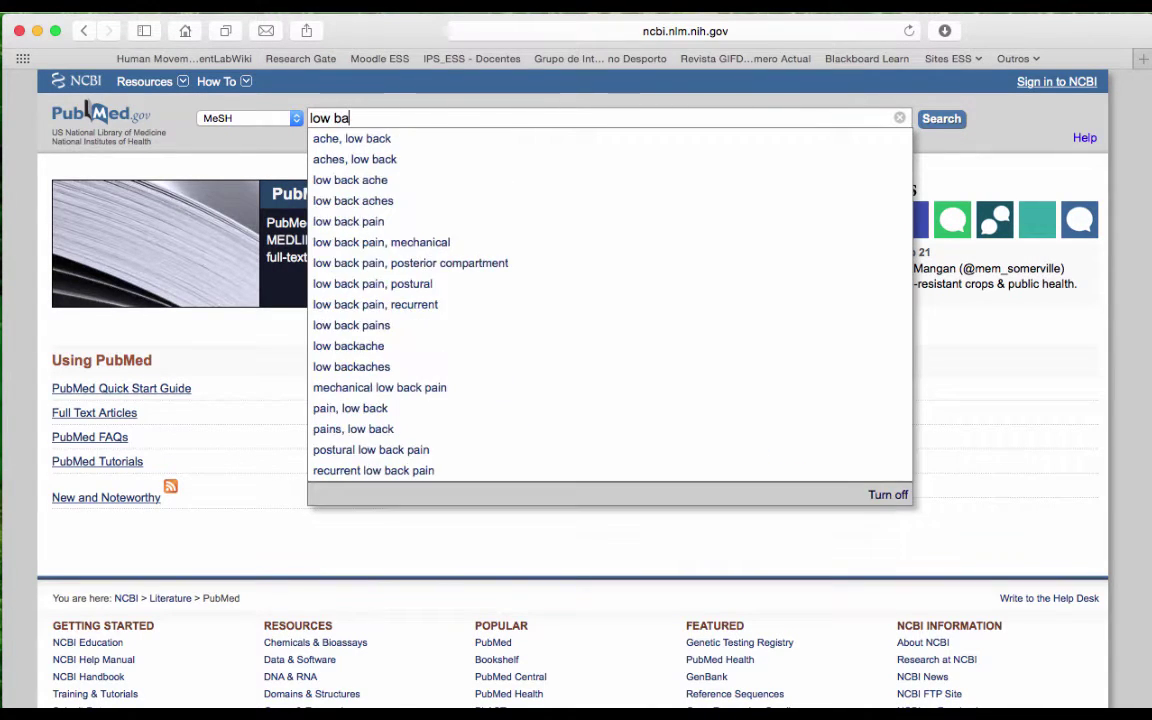
pyautogui.write('ck pain')
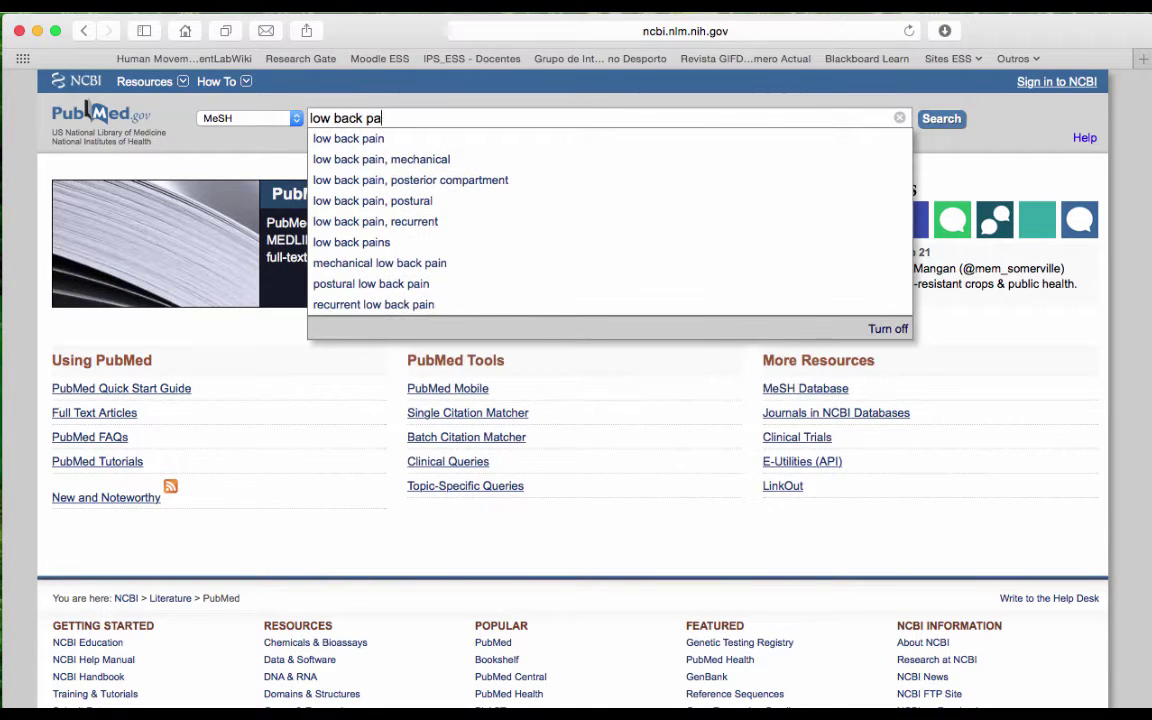
pyautogui.click(255, 138)
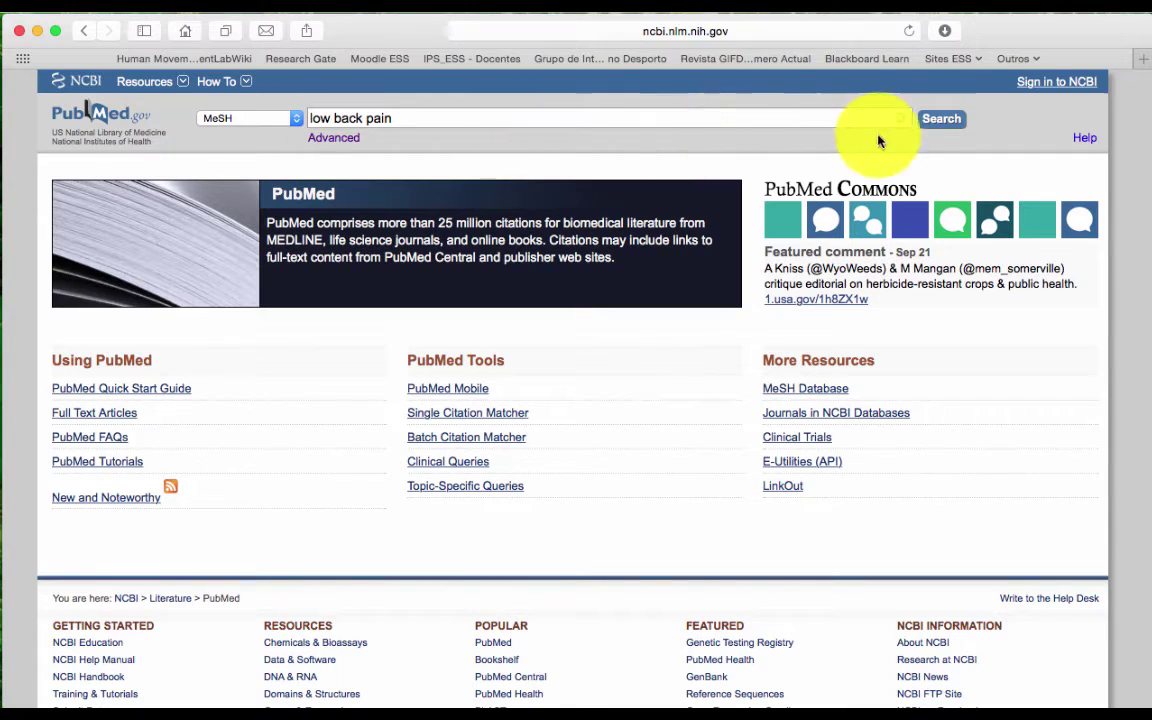
pyautogui.click(940, 121)
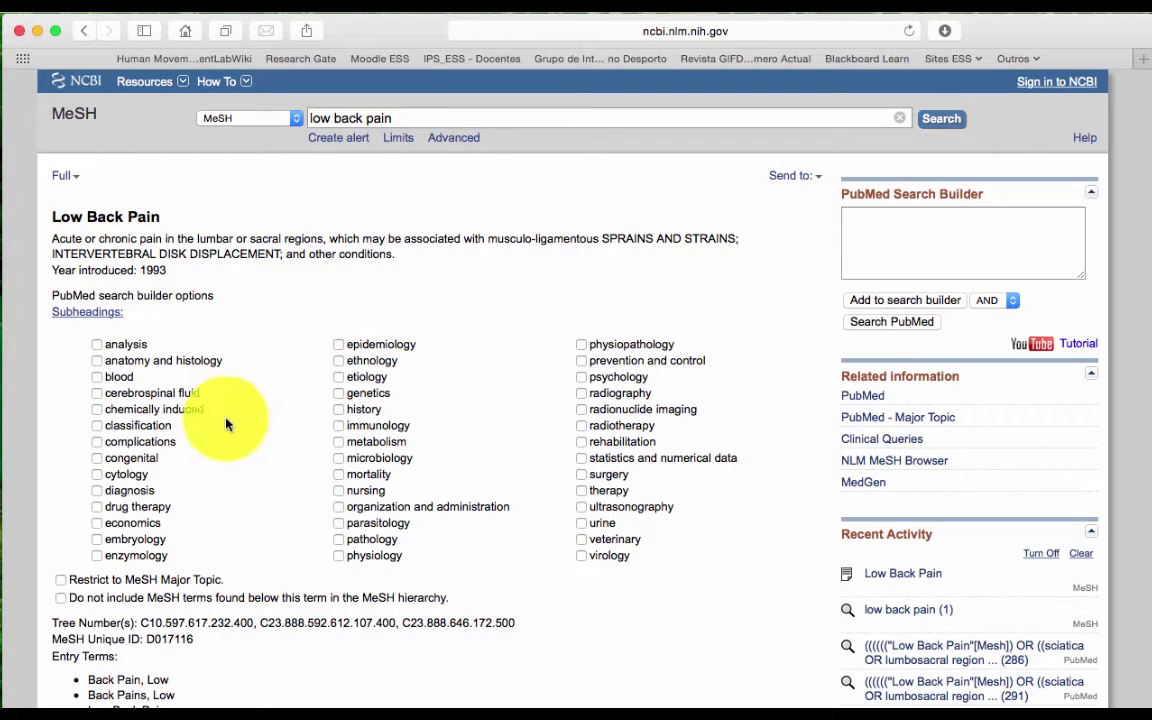
# Examine the Low Back Pain MeSH record, highlighting its definition and the Entry Terms heading above the list of synonyms
pyautogui.scroll(-1, 237, 466)
pyautogui.scroll(-1, 237, 466)
pyautogui.scroll(2, 237, 468)
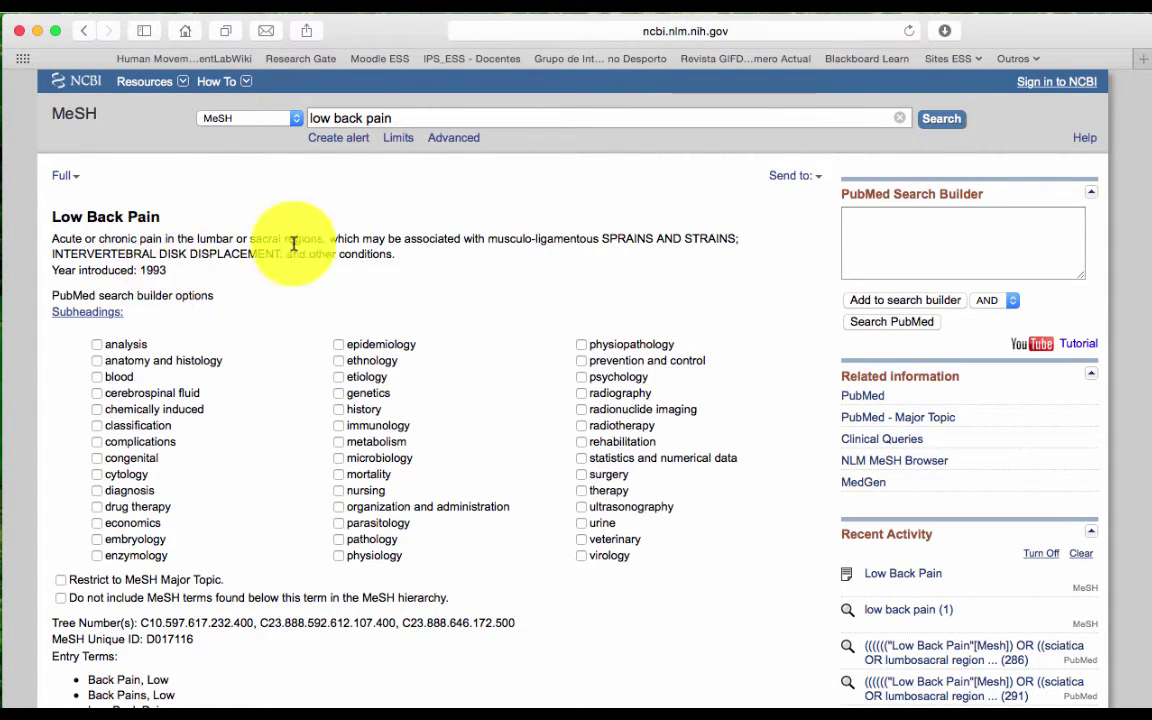
pyautogui.moveTo(397, 260); pyautogui.dragTo(48, 243)
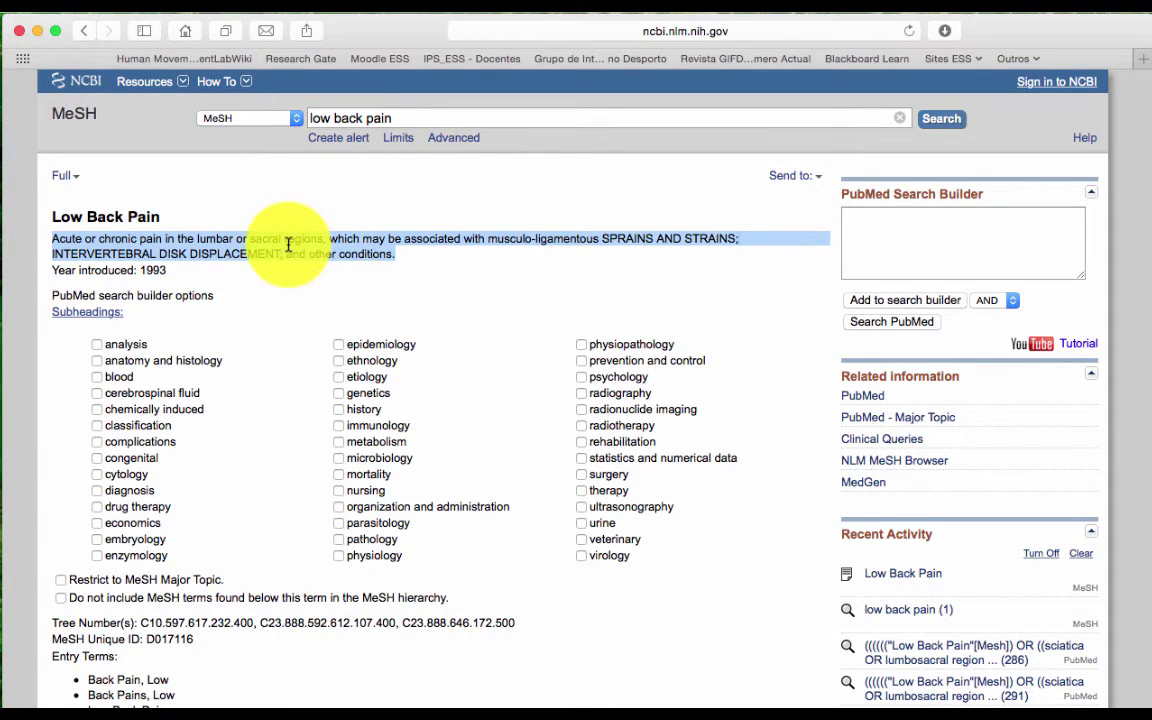
pyautogui.scroll(-5, 288, 226)
pyautogui.scroll(-2, 288, 247)
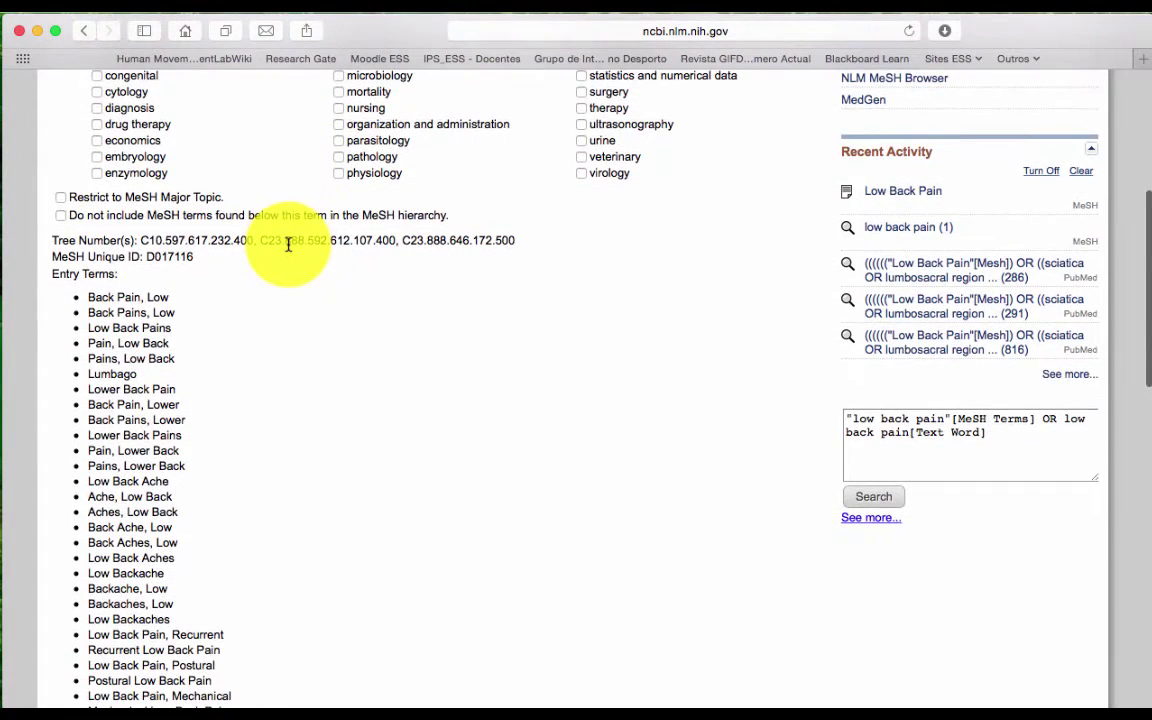
pyautogui.scroll(-2, 290, 249)
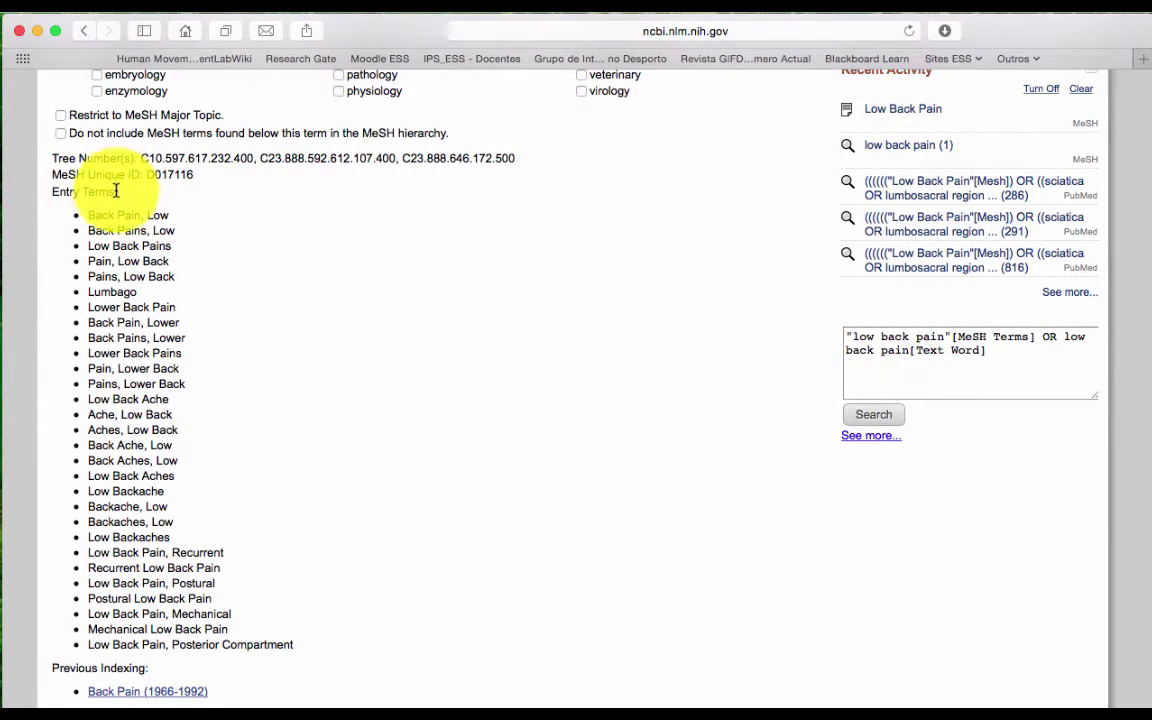
pyautogui.moveTo(118, 192); pyautogui.dragTo(51, 193)
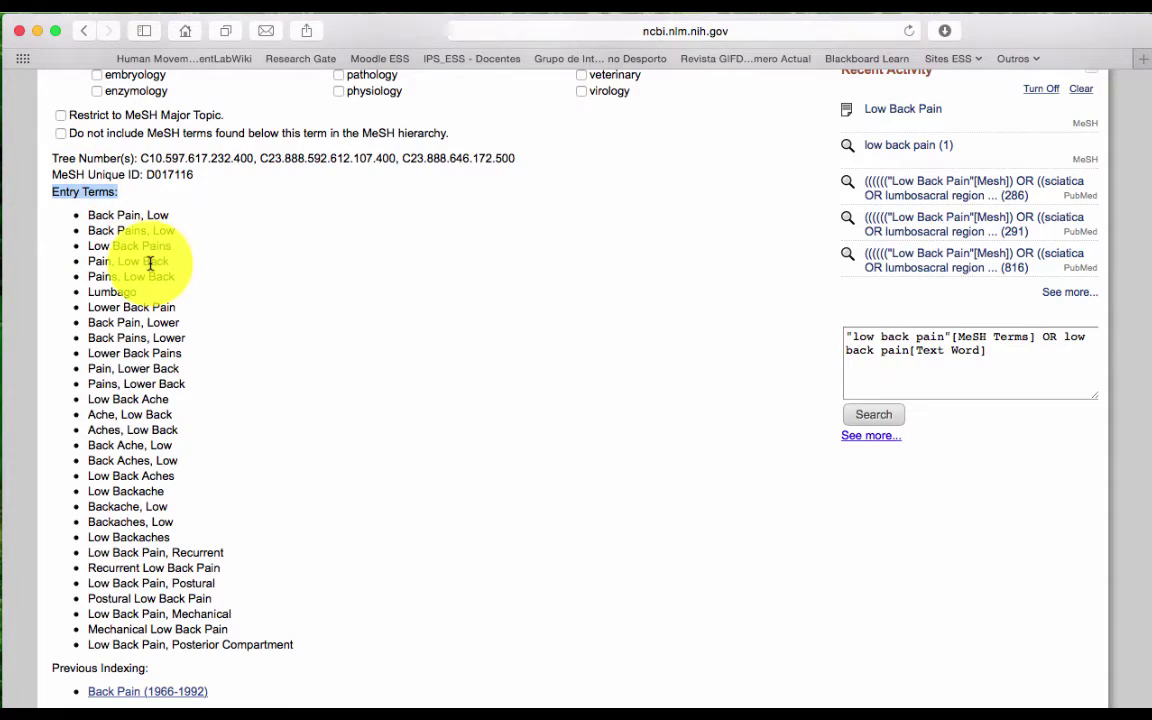
pyautogui.scroll(-1, 150, 268)
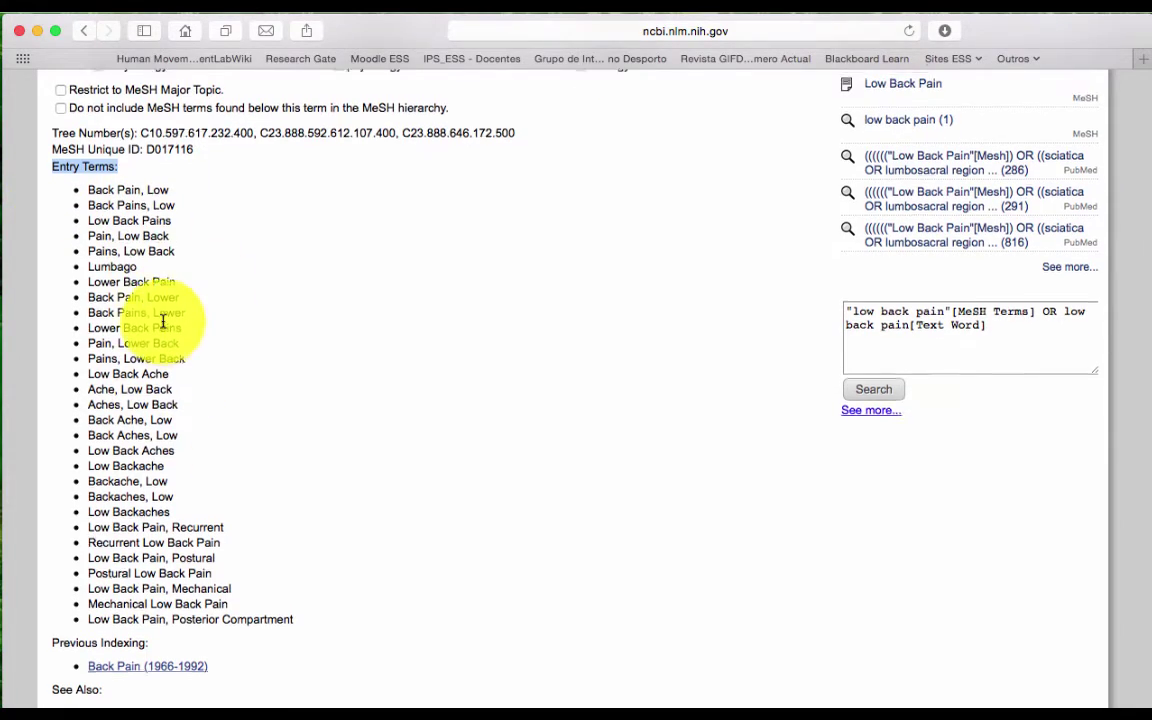
pyautogui.scroll(5, 160, 322)
pyautogui.scroll(3, 163, 327)
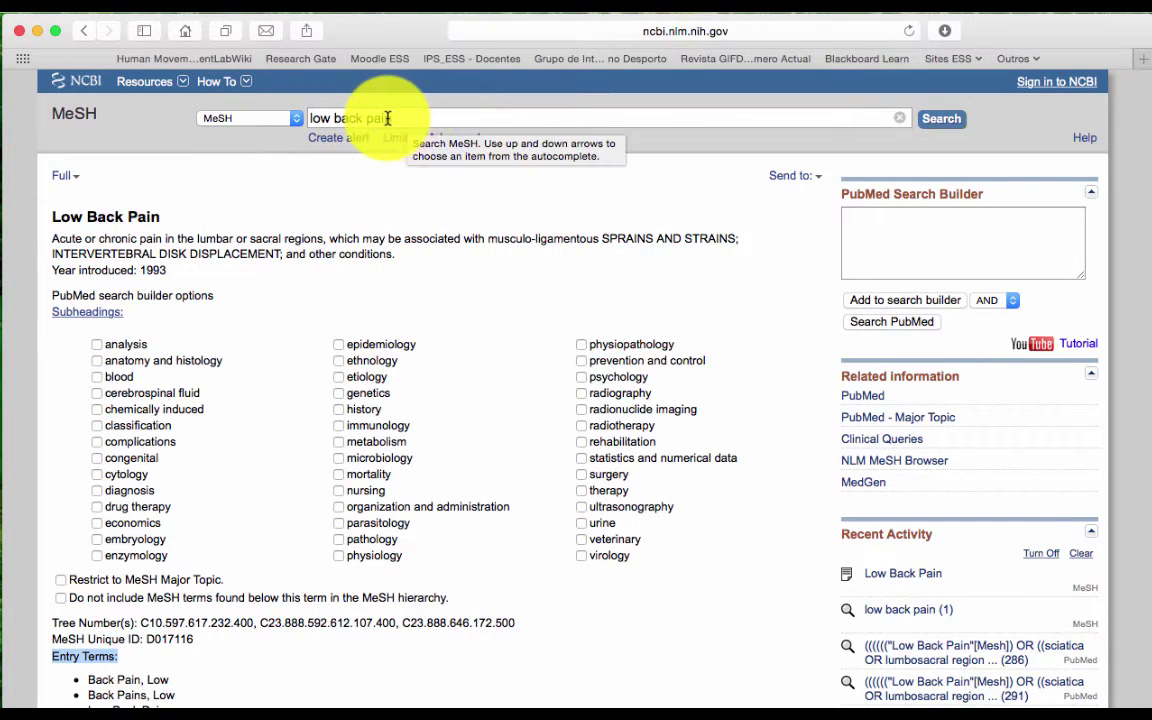
# Compare the searched term "low back pain" with the entry terms listed in the MeSH record
pyautogui.moveTo(398, 118); pyautogui.dragTo(308, 118)
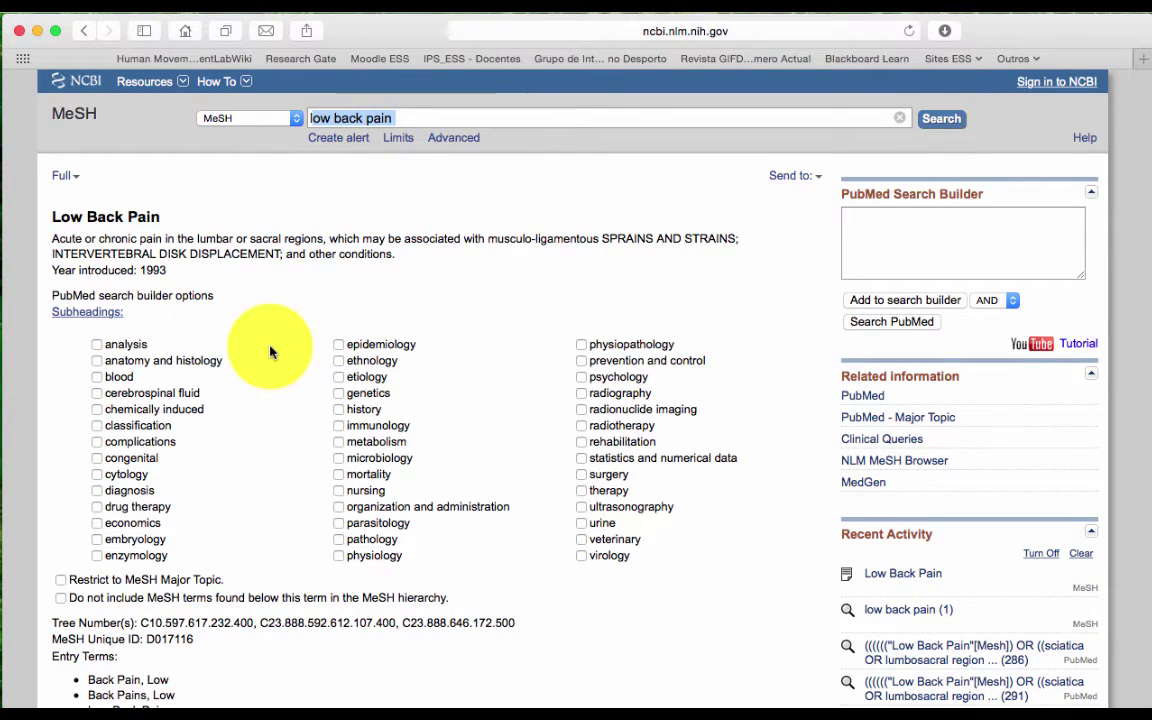
pyautogui.scroll(-1, 270, 352)
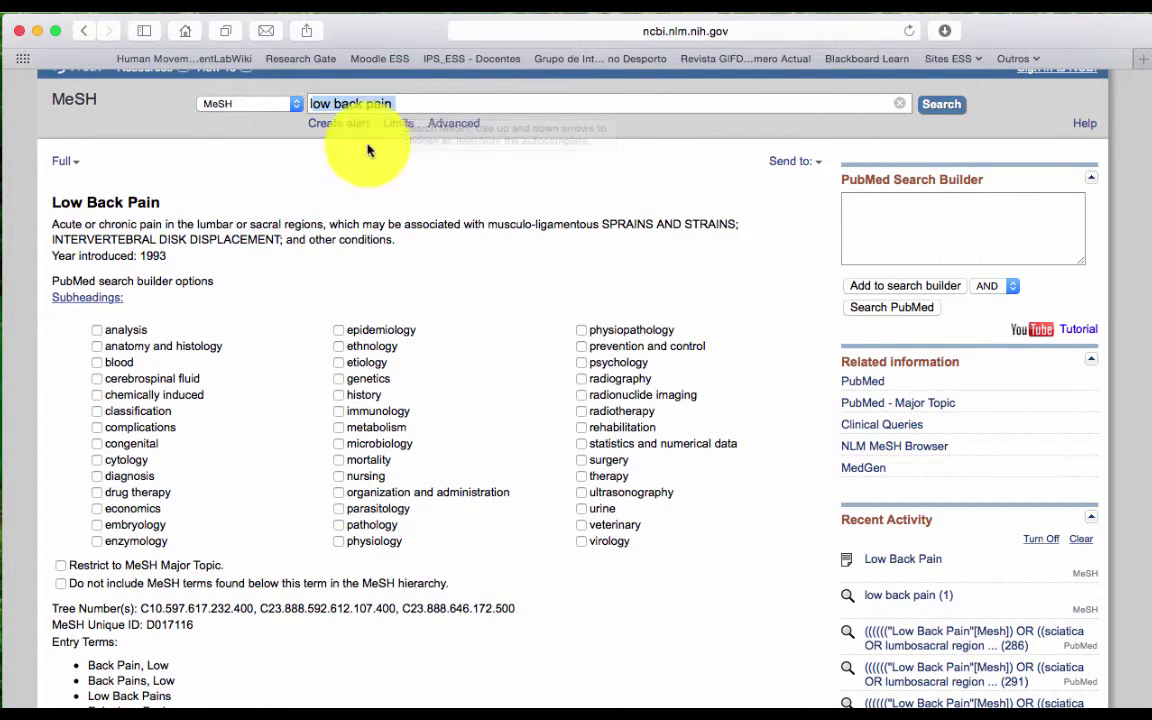
pyautogui.click(270, 352)
pyautogui.scroll(-10, 270, 352)
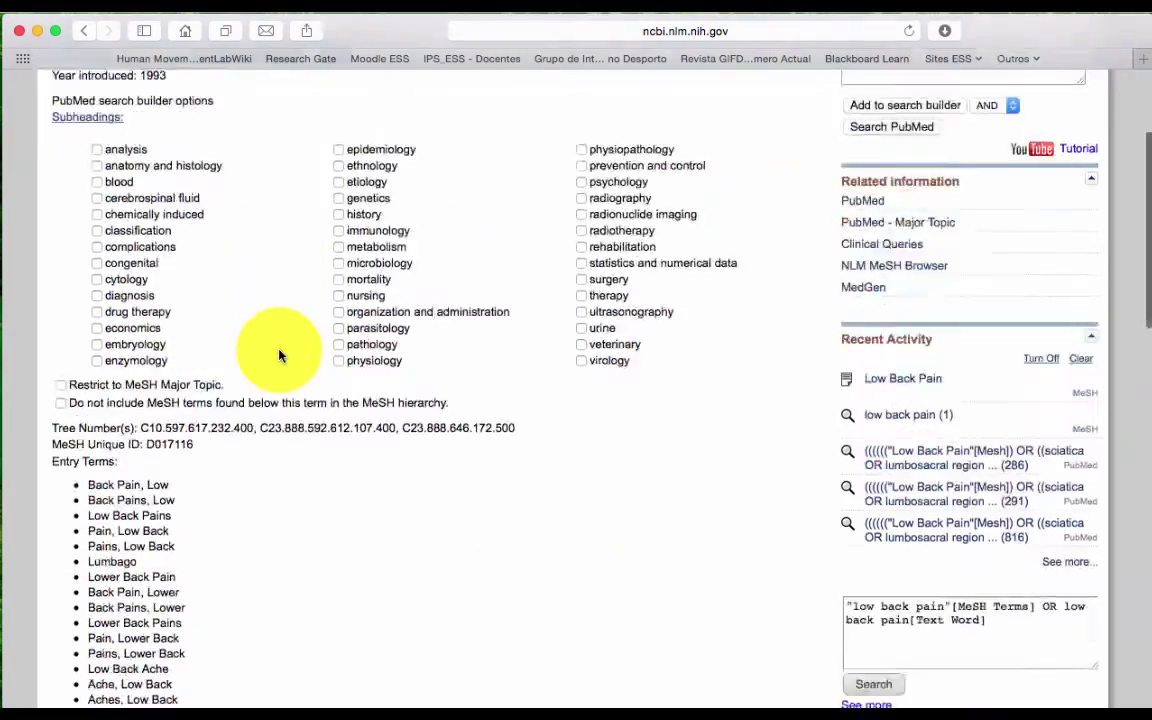
pyautogui.scroll(-1, 279, 355)
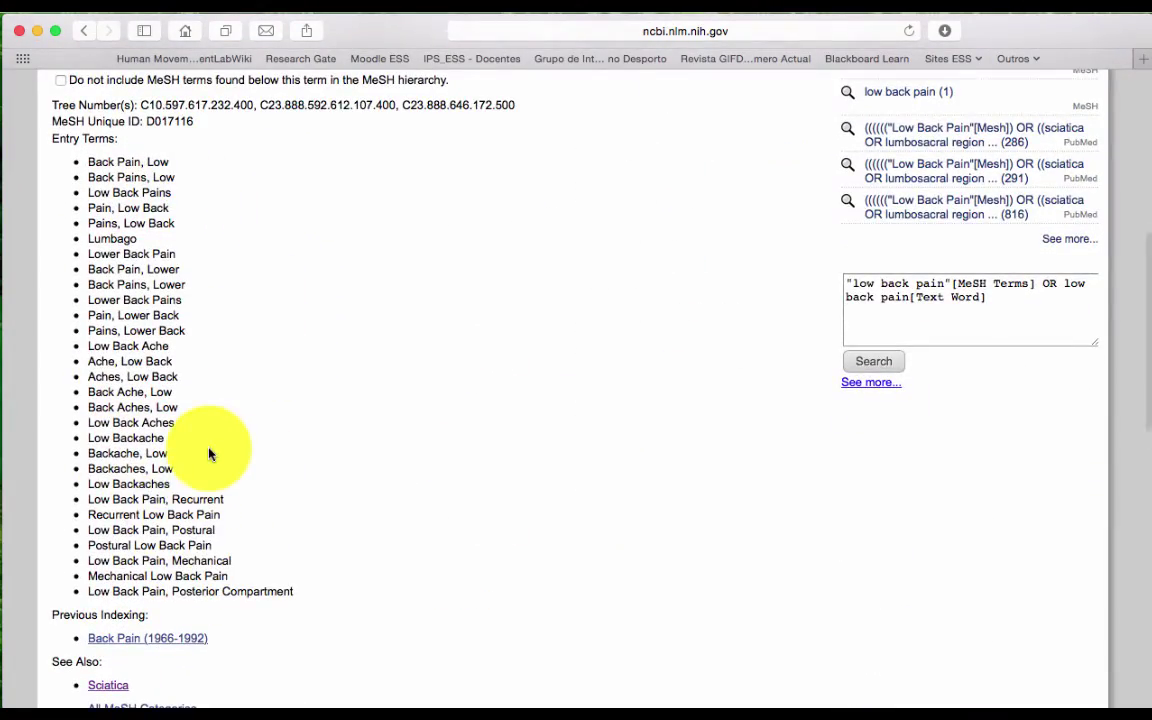
pyautogui.scroll(10, 209, 447)
pyautogui.scroll(4, 209, 447)
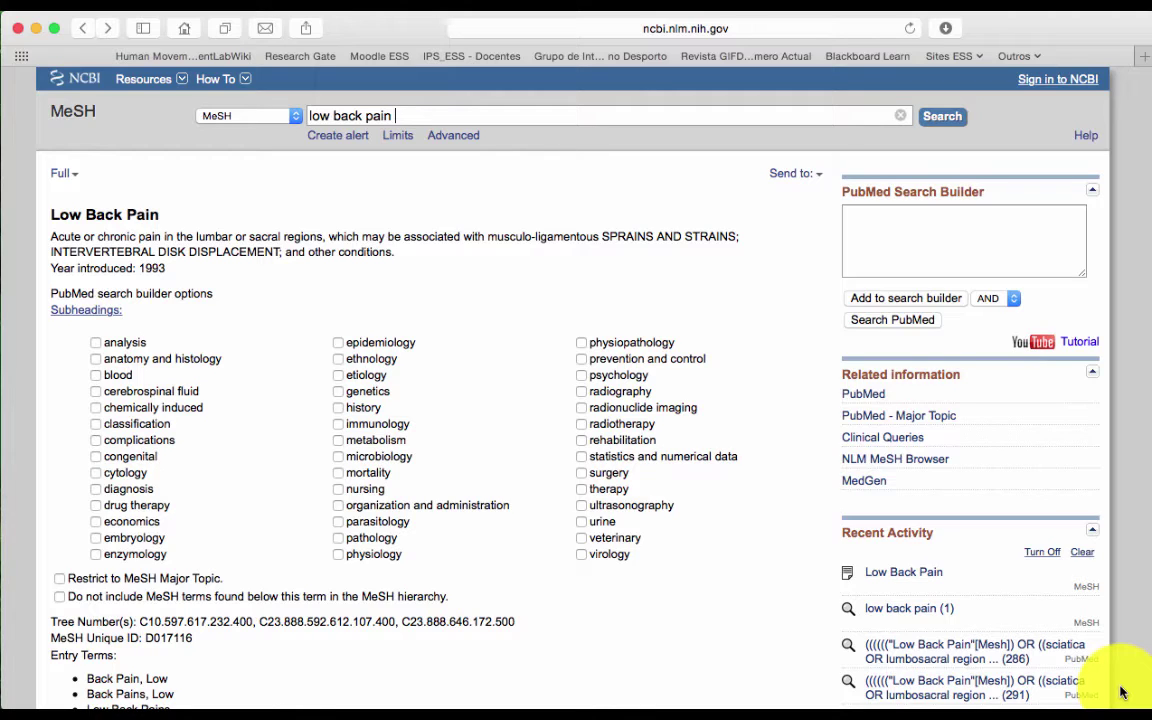
# Add the Low Back Pain MeSH term to the PubMed Search Builder and search PubMed with "Low Back Pain"[Mesh]
pyautogui.click(857, 300)
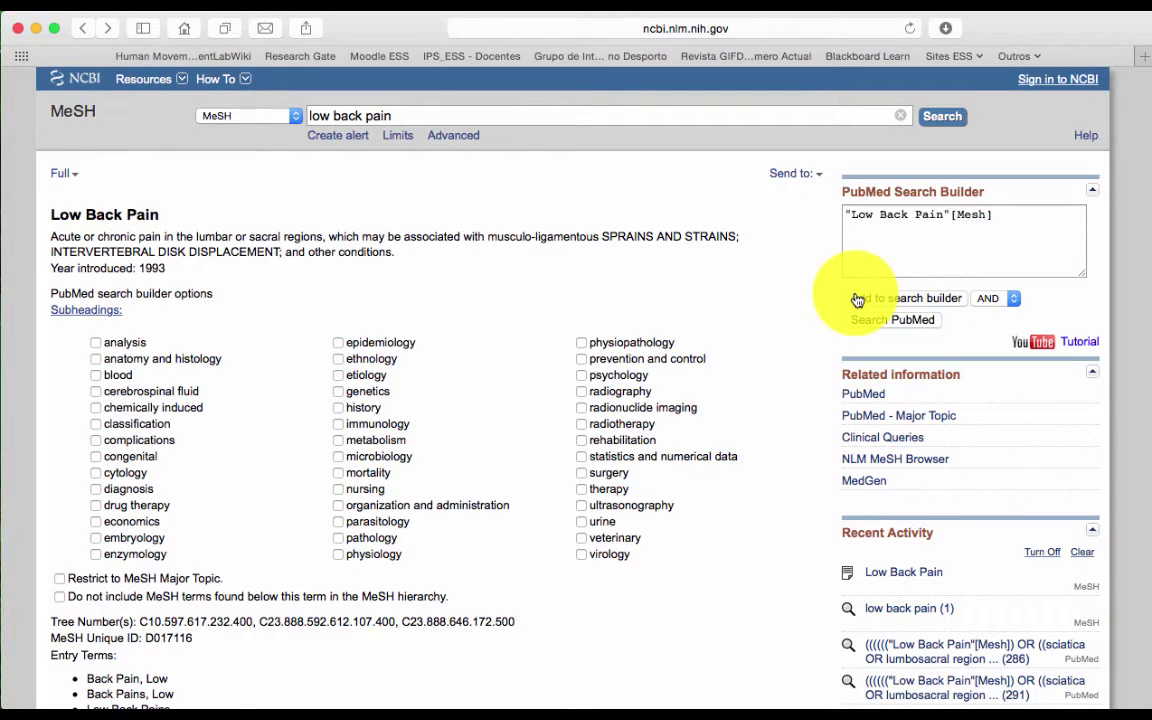
pyautogui.click(995, 213)
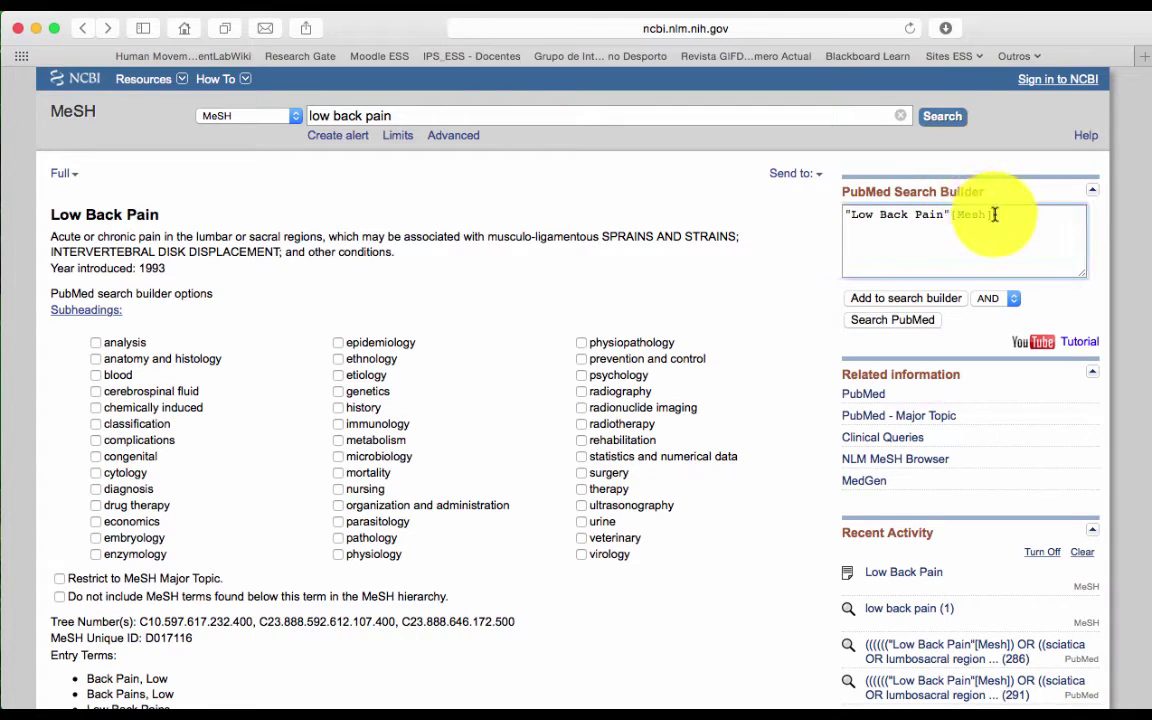
pyautogui.keyDown('shift'); pyautogui.click(840, 214); pyautogui.keyUp('shift')
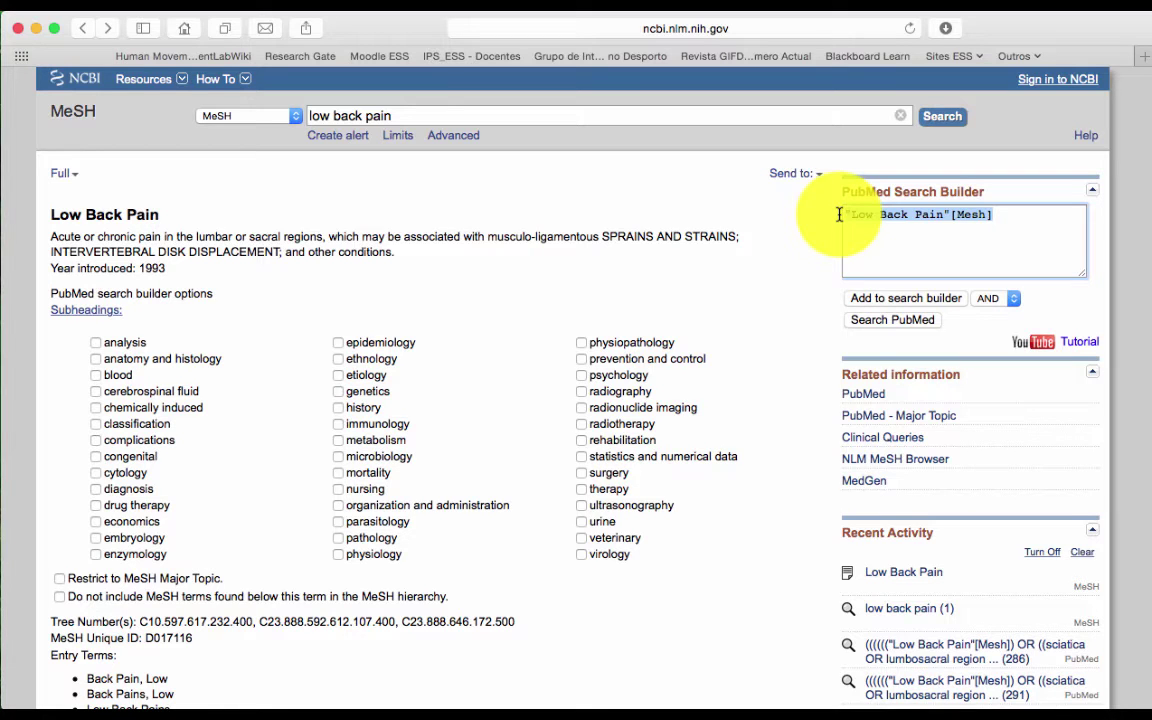
pyautogui.click(878, 326)
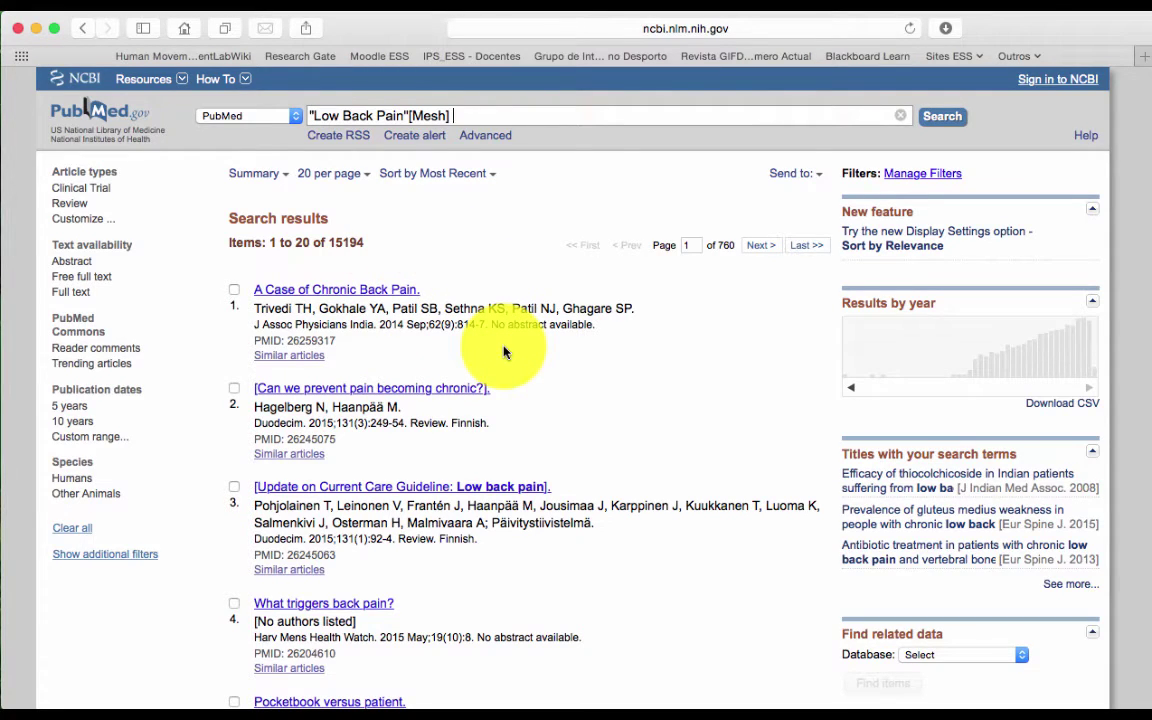
# Open the PubMed Advanced Search Builder and add the "Low Back Pain"[Mesh] query from the search history to the builder
pyautogui.click(491, 139)
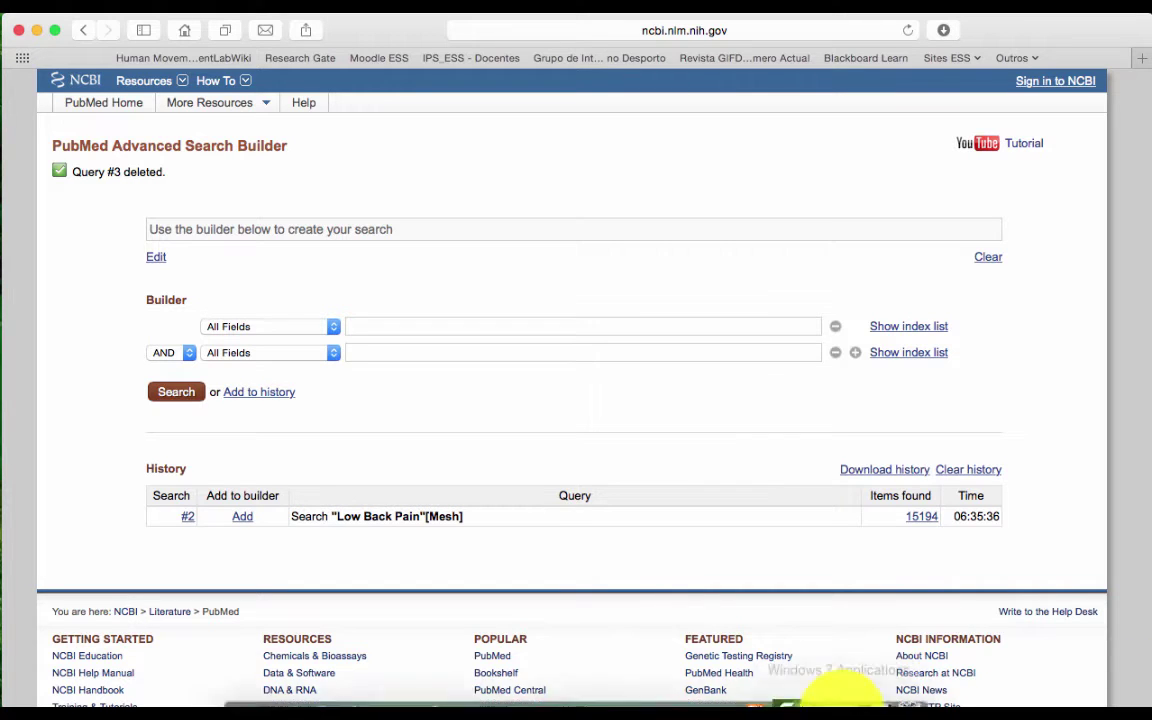
pyautogui.click(241, 519)
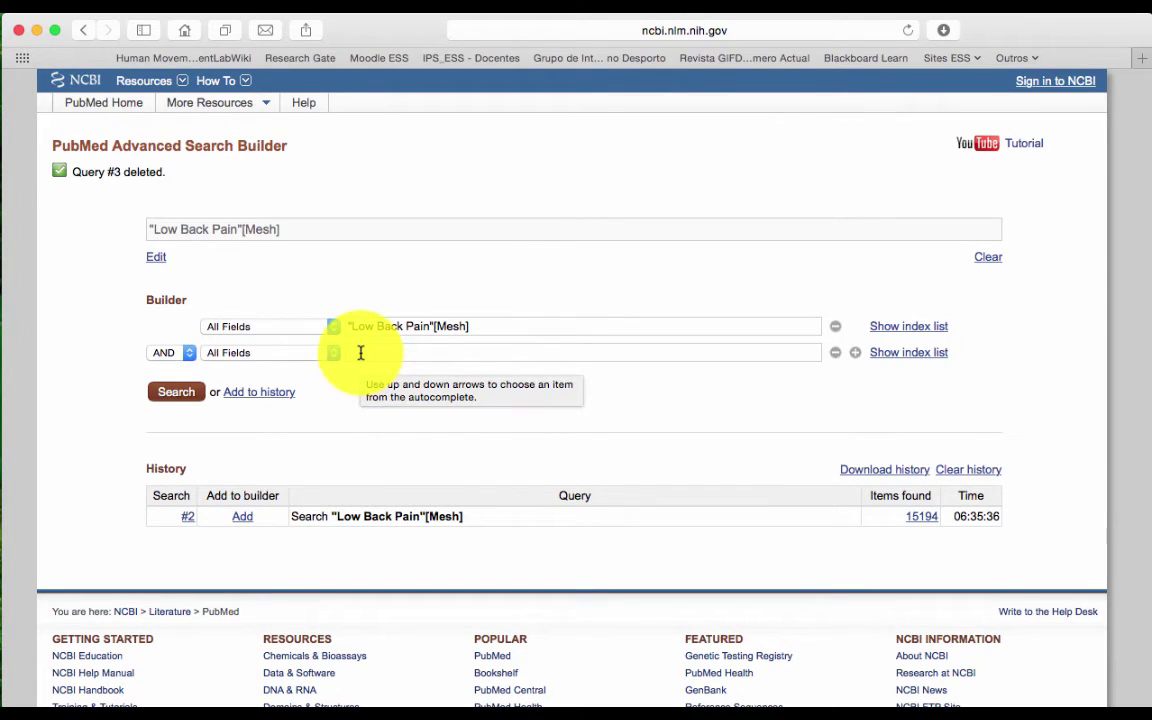
# Copy "sciatica" from the PICOT table in the Pages document into the empty row of the PubMed search builder in Safari
pyautogui.hotkey('ctrl', 'Up')
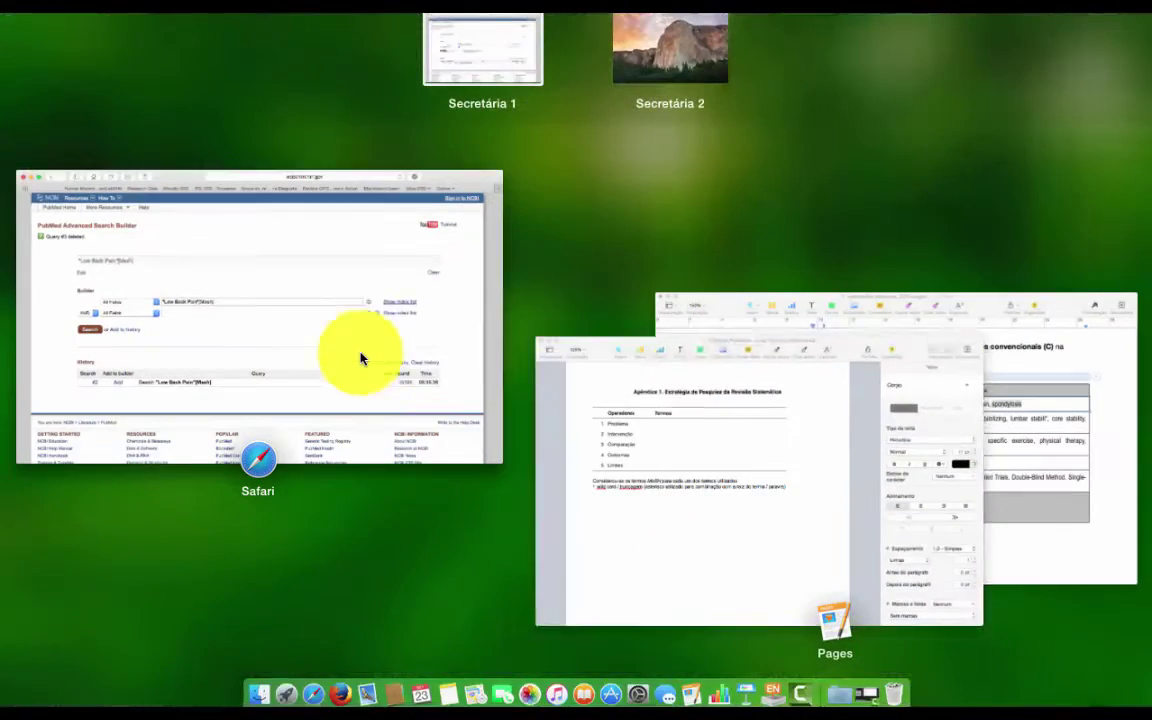
pyautogui.click(745, 315)
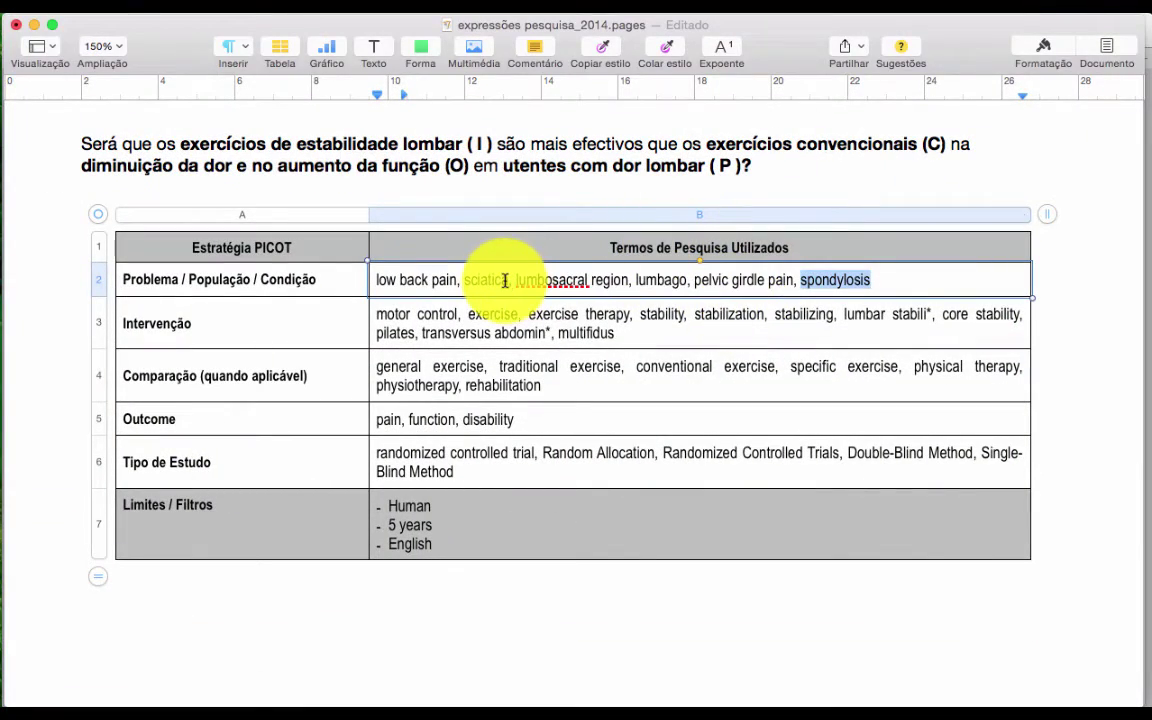
pyautogui.click(505, 280)
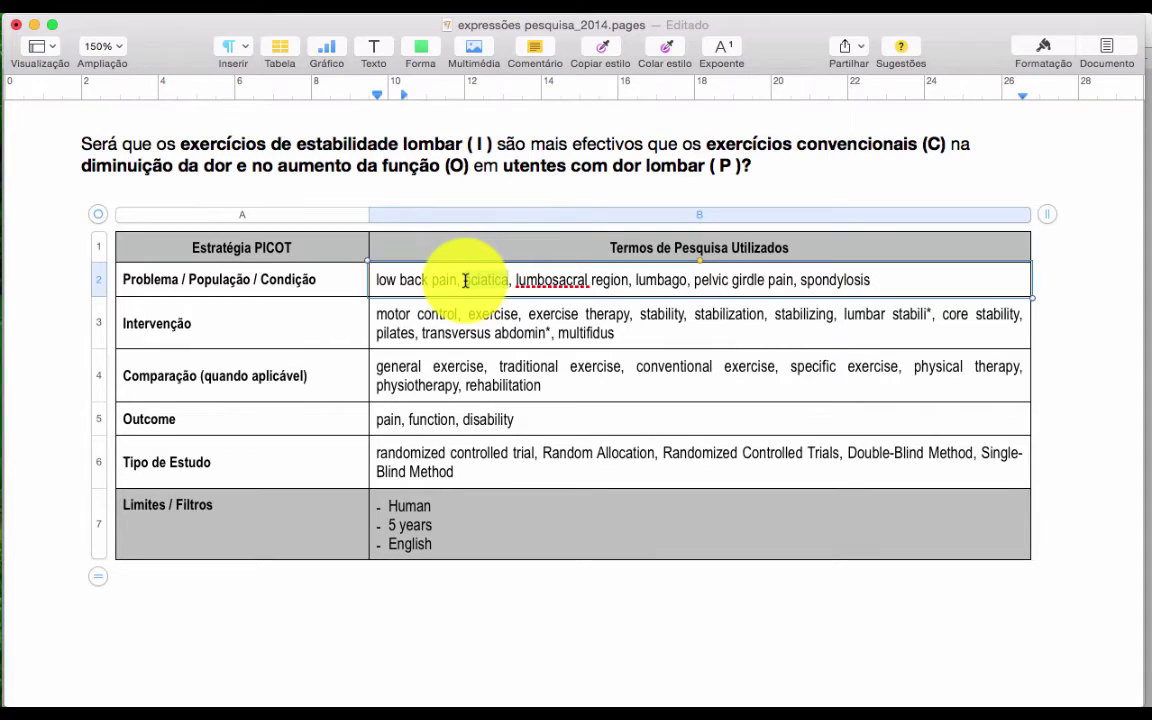
pyautogui.hotkey('ctrl', 'Up')
pyautogui.click(275, 342)
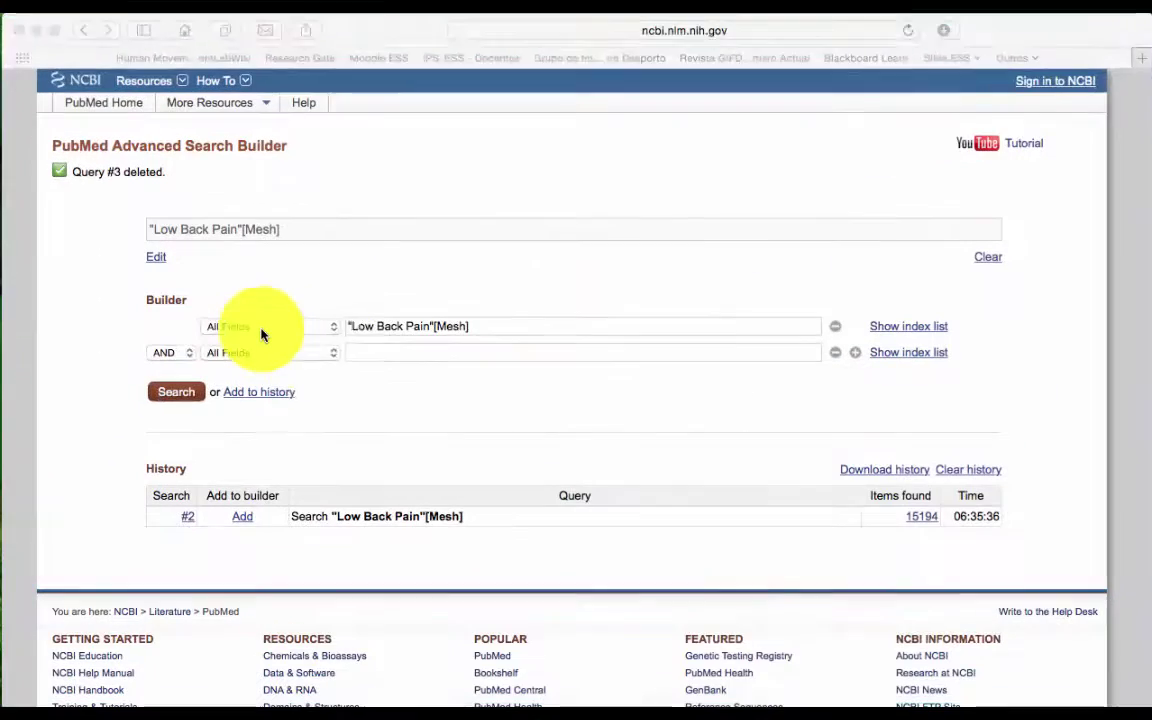
pyautogui.click(376, 354)
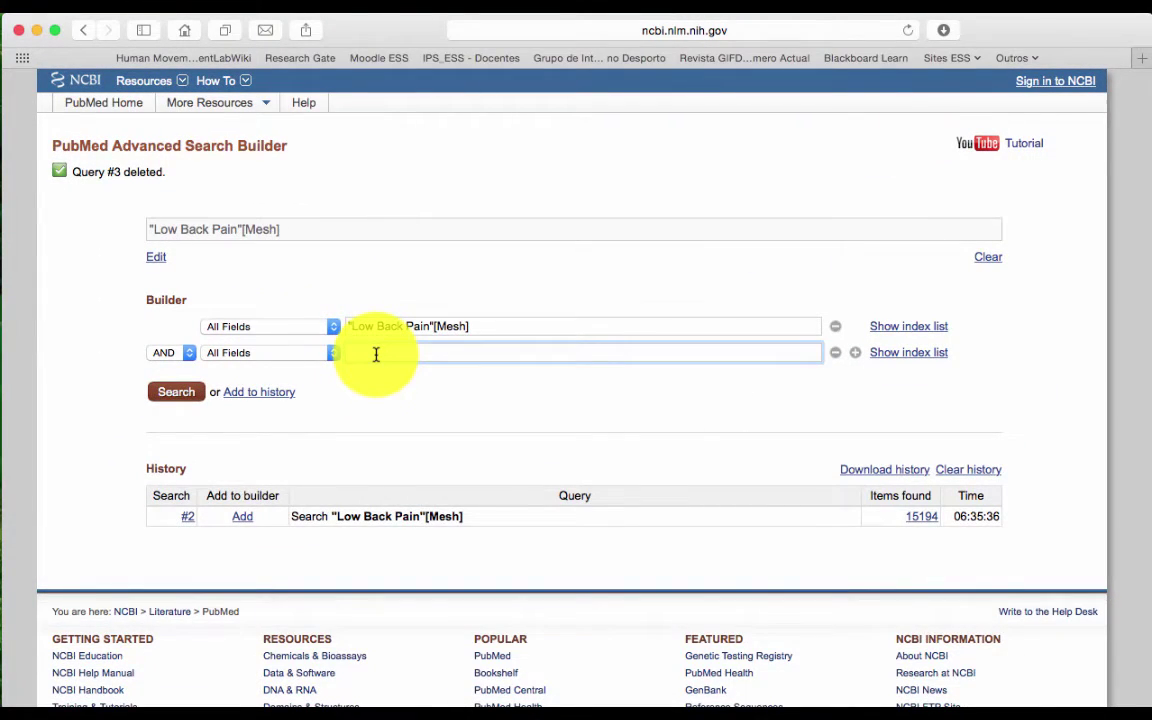
pyautogui.write('sciatica')
# Copy "lumbosacral region" from the Pages table into the next PubMed builder row in Safari, without its trailing comma
pyautogui.hotkey('ctrl', 'Up')
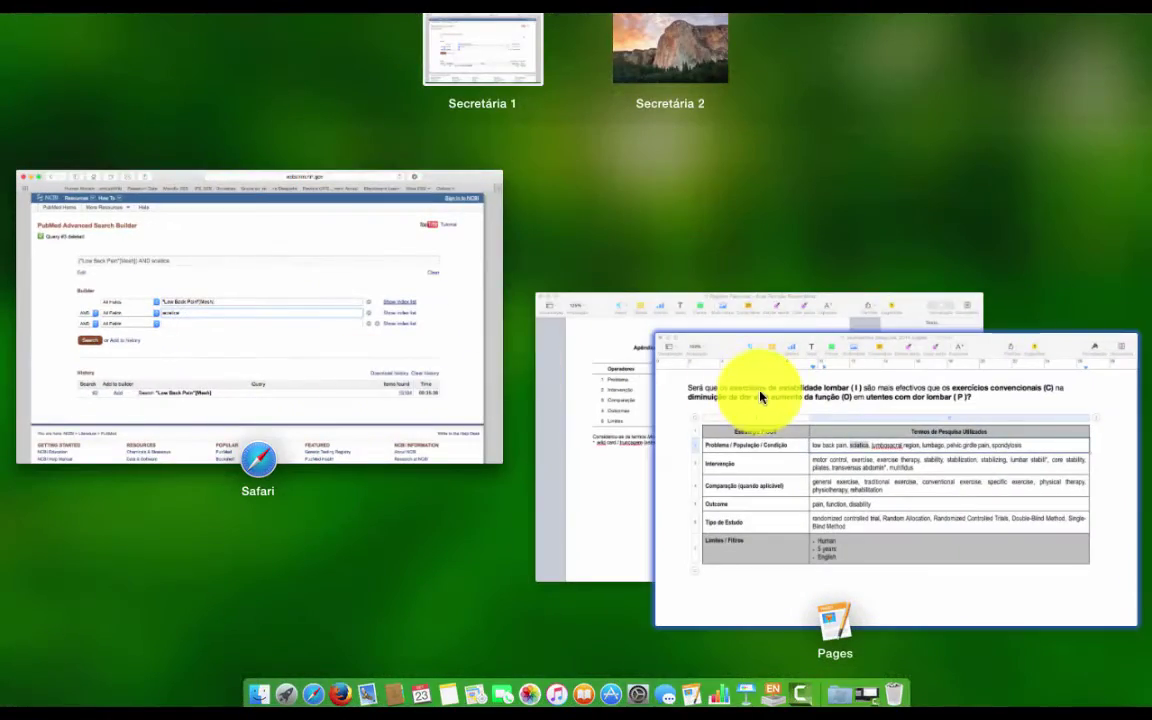
pyautogui.click(758, 396)
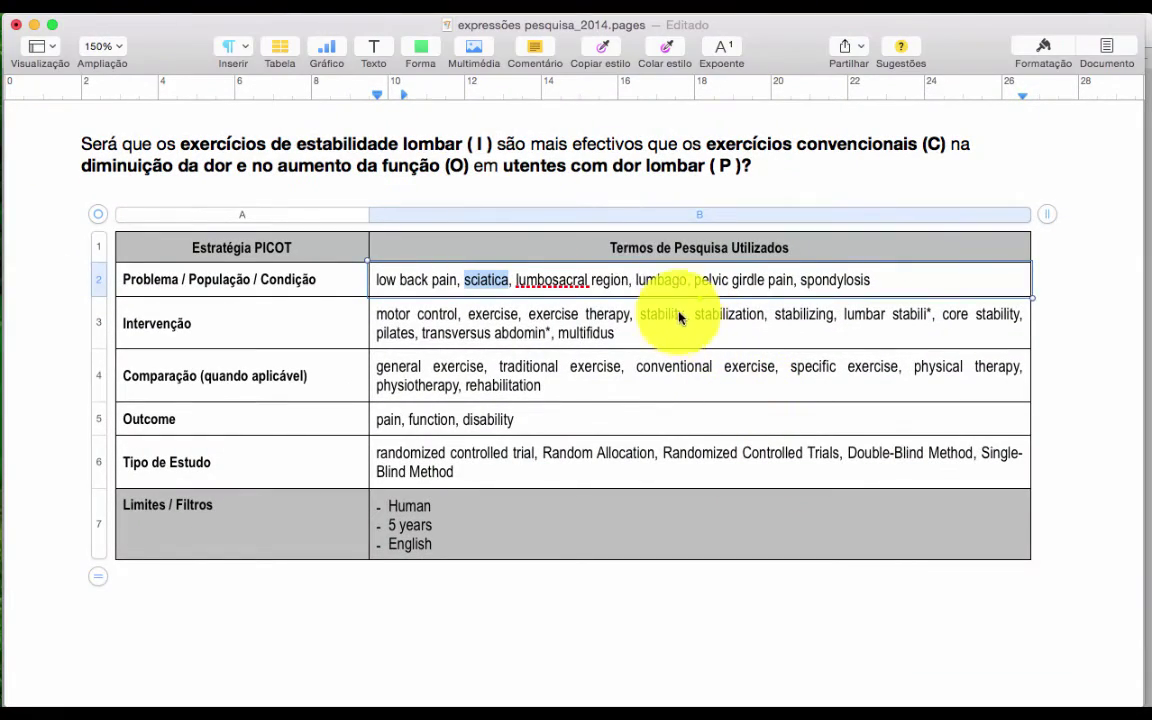
pyautogui.click(630, 279)
pyautogui.moveTo(603, 281); pyautogui.dragTo(524, 283)
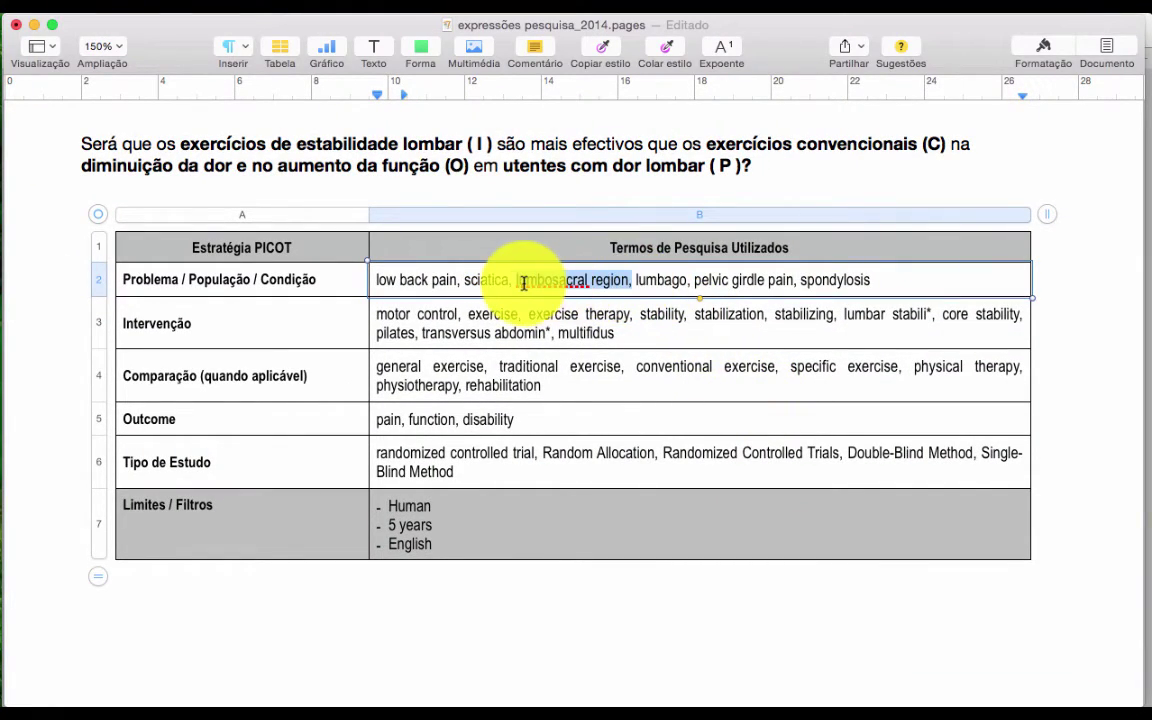
pyautogui.hotkey('ctrl', 'Up')
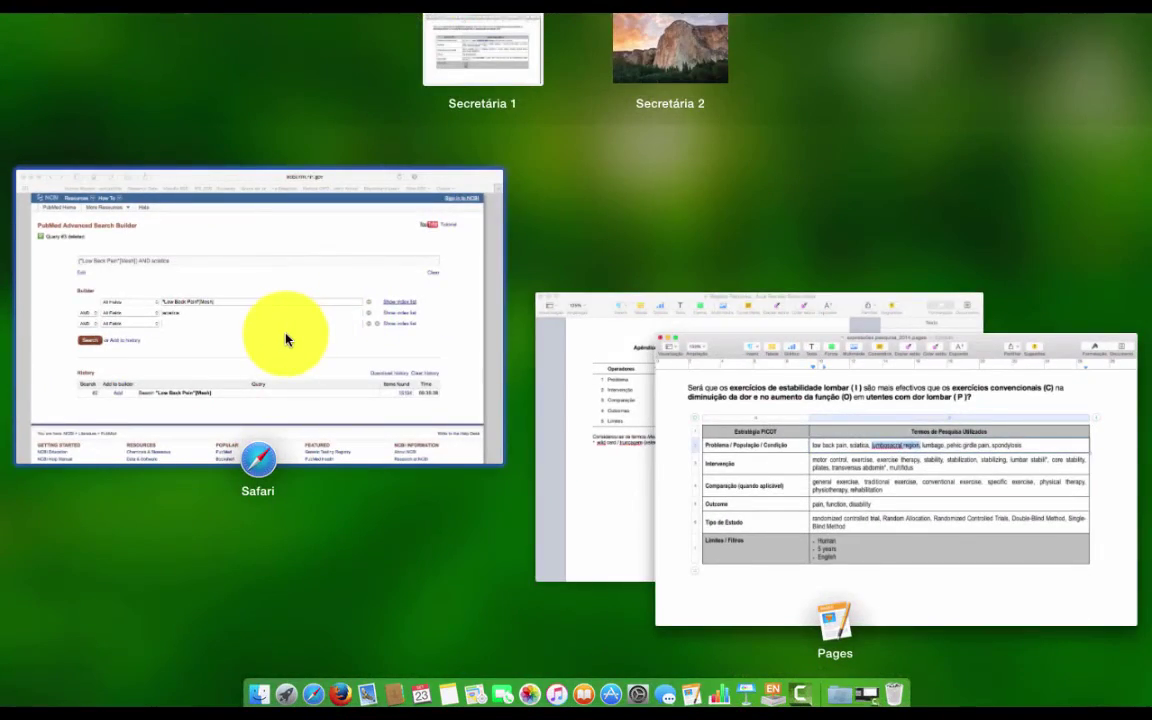
pyautogui.click(280, 330)
pyautogui.click(349, 373)
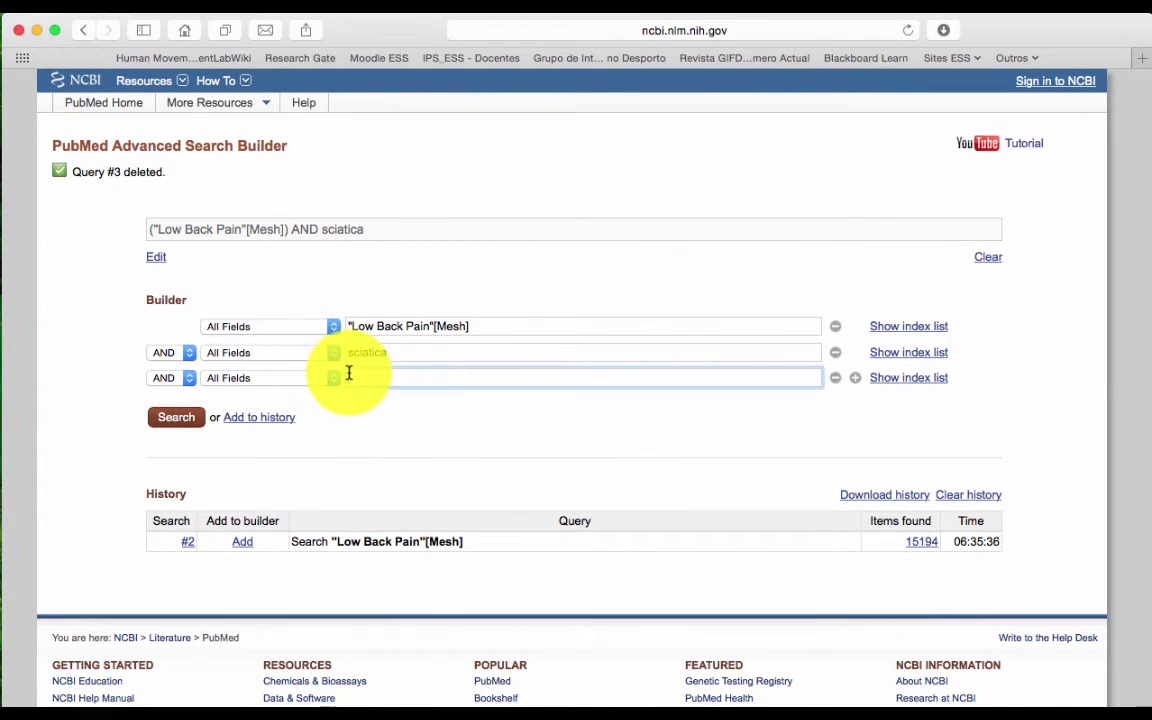
pyautogui.write('lumbosacral region,')
pyautogui.press('BackSpace')
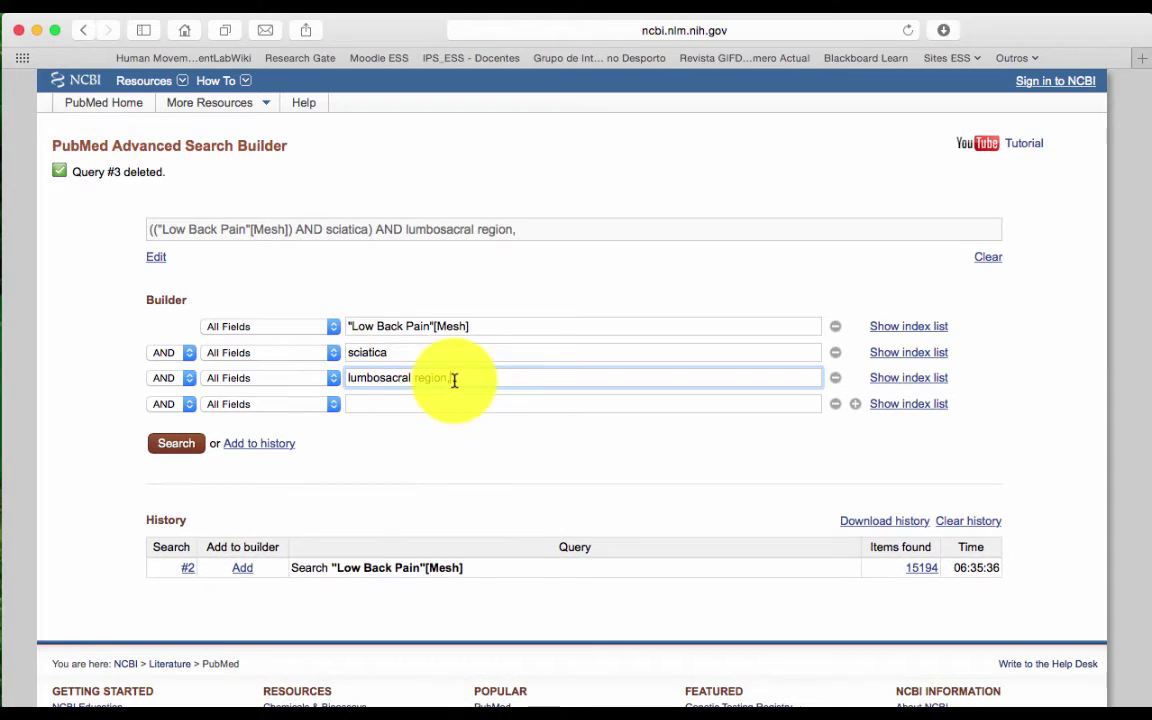
# Copy "lumbago" from the population row of the Pages table into the next empty PubMed builder row in Safari
pyautogui.hotkey('ctrl', 'Up')
pyautogui.click(771, 368)
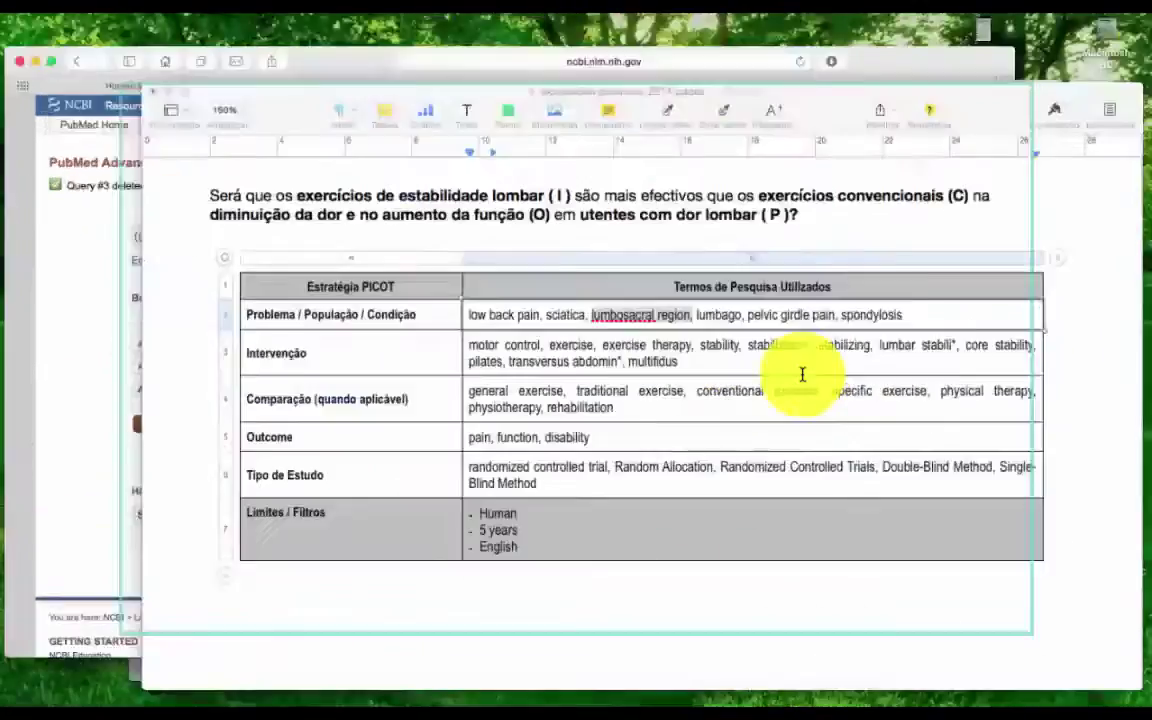
pyautogui.click(683, 277)
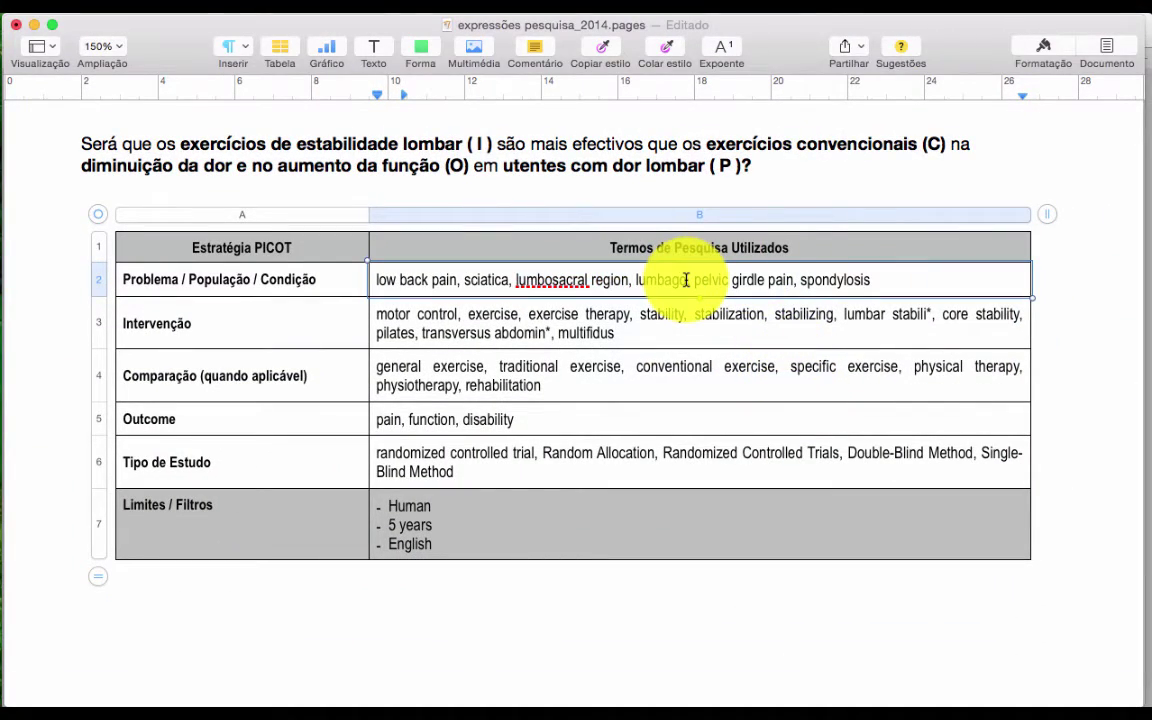
pyautogui.doubleClick(651, 280)
pyautogui.press('super+c')
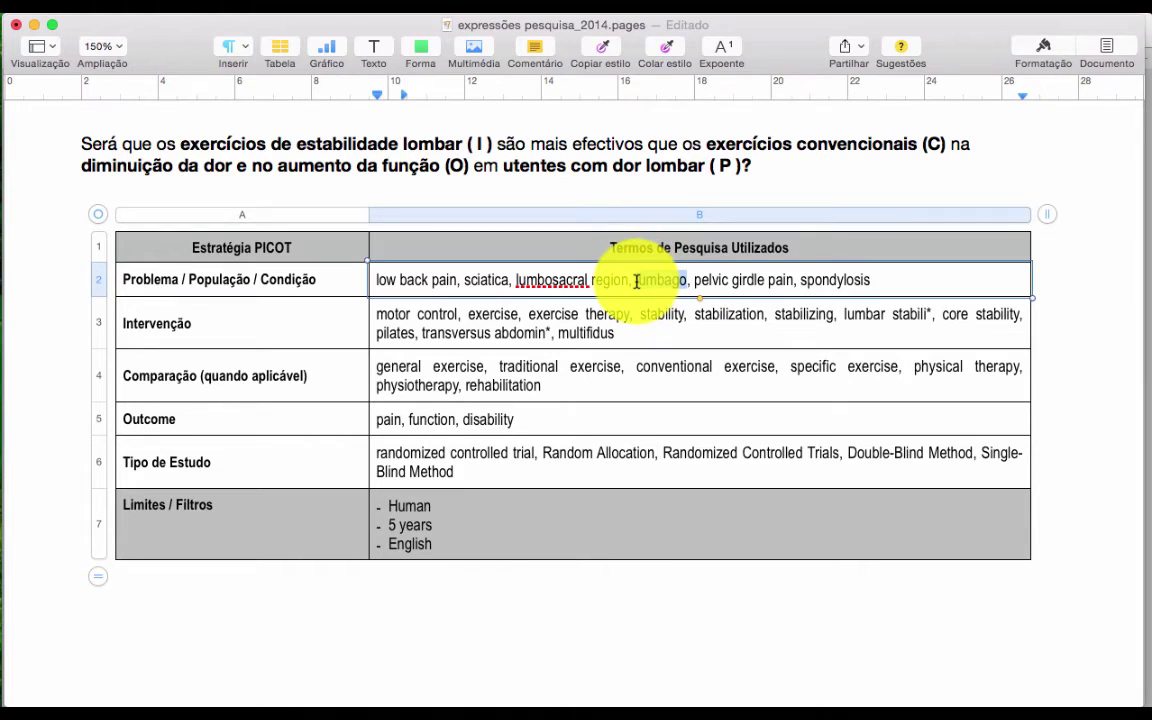
pyautogui.hotkey('ctrl', 'Up')
pyautogui.click(265, 334)
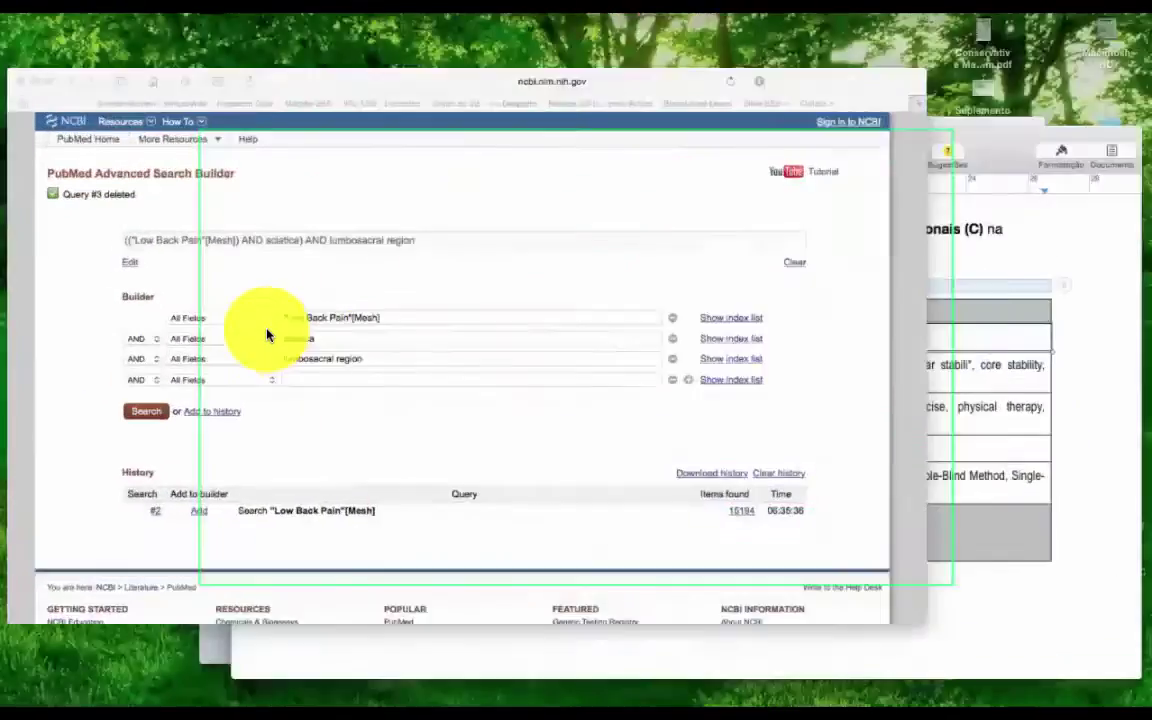
pyautogui.click(352, 400)
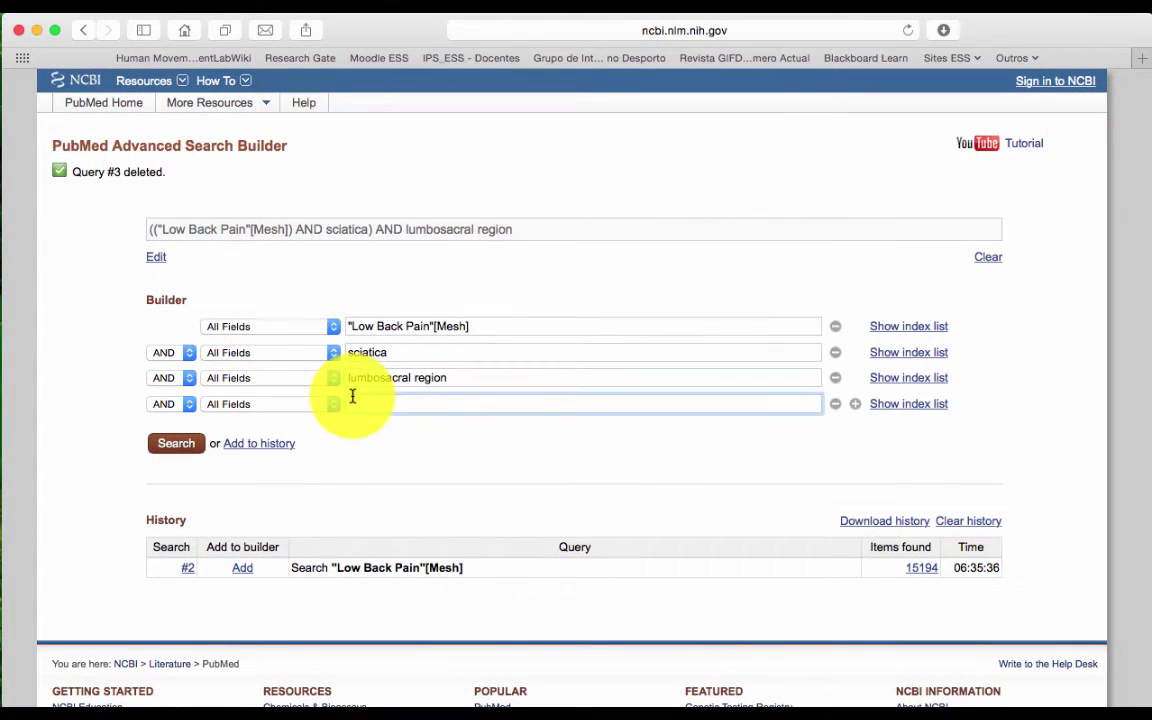
pyautogui.press('super+v')
# Copy "pelvic girdle pain" from the Pages table's population row into the next empty PubMed builder row in Safari
pyautogui.hotkey('ctrl', 'Up')
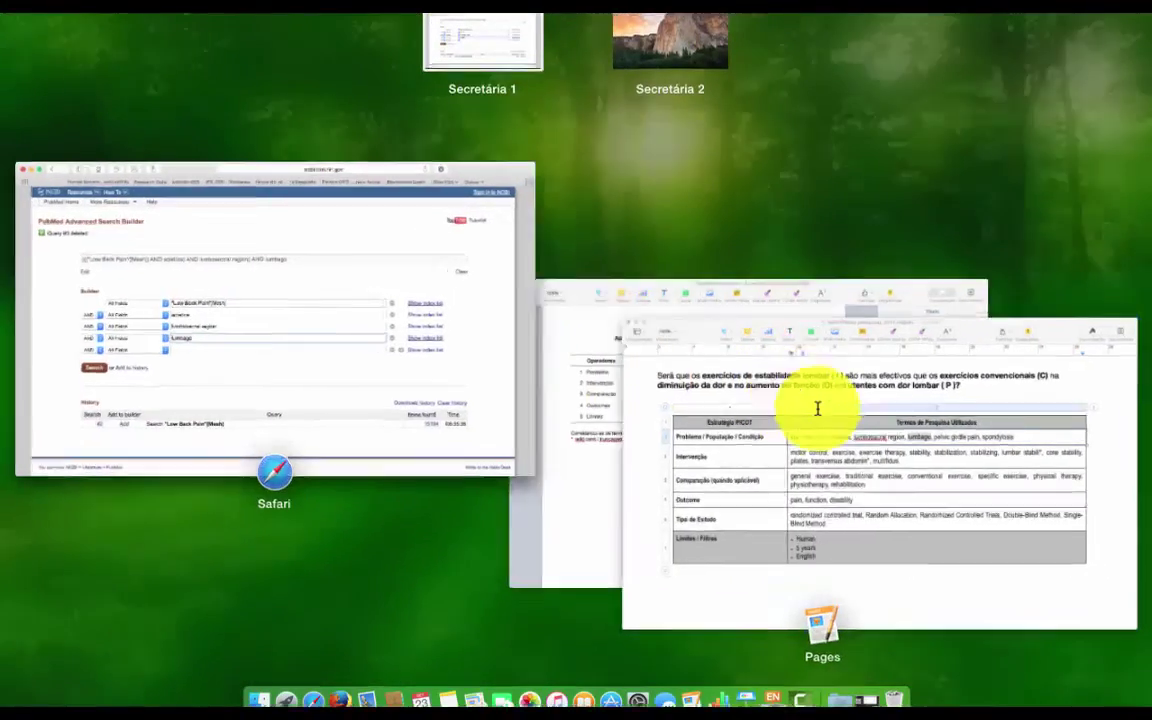
pyautogui.click(817, 408)
pyautogui.click(793, 281)
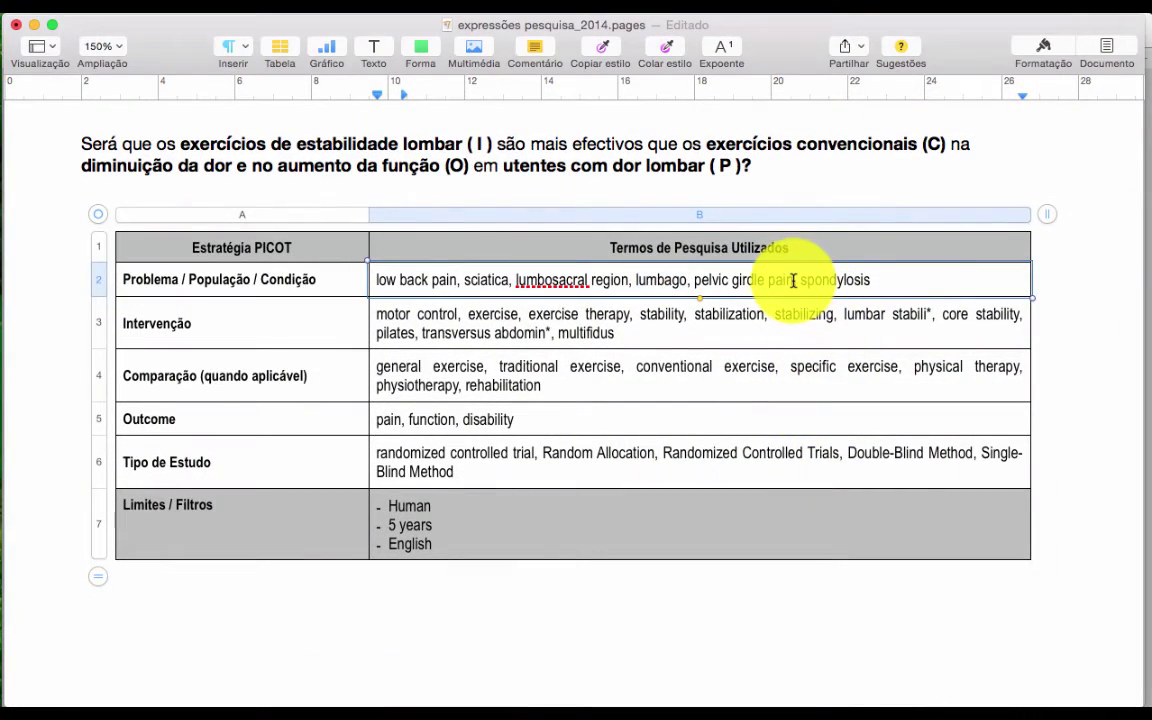
pyautogui.moveTo(793, 281); pyautogui.dragTo(694, 285)
pyautogui.press('super+c')
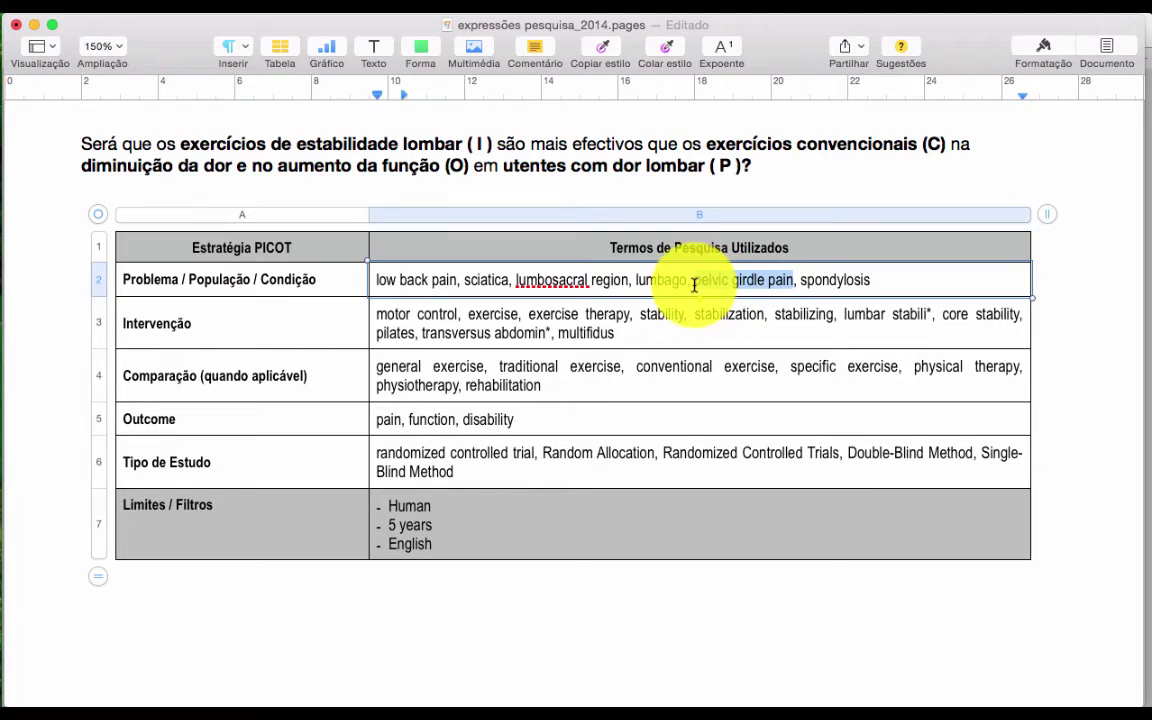
pyautogui.hotkey('ctrl', 'Up')
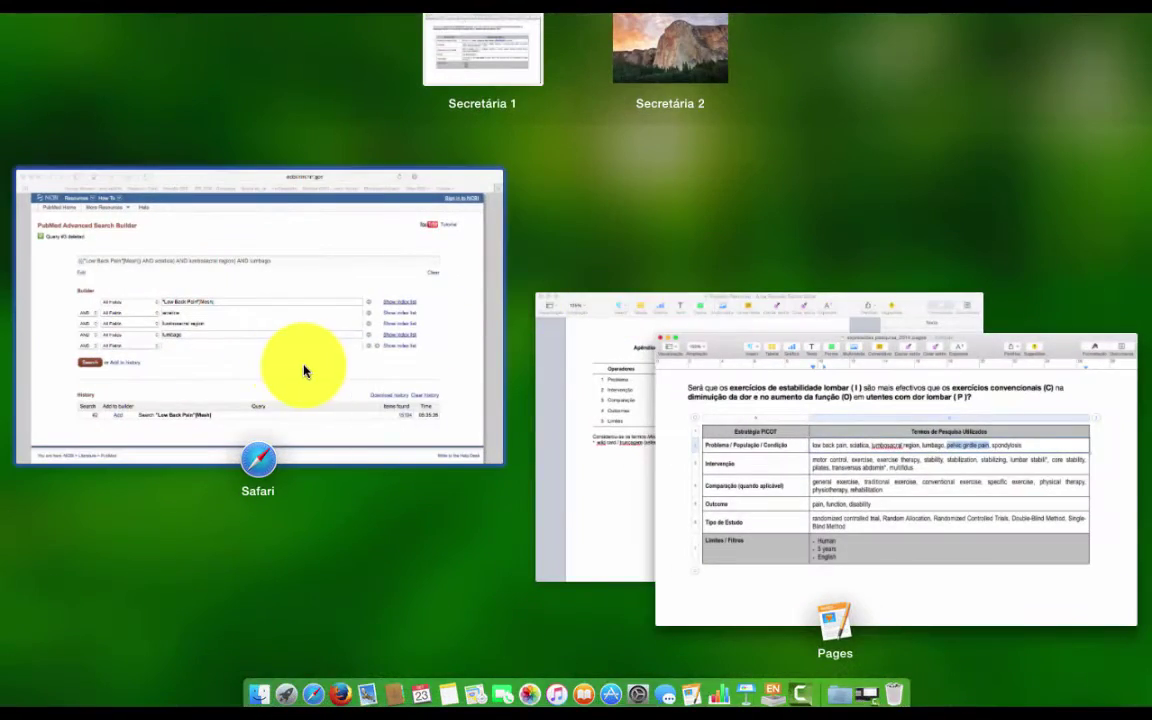
pyautogui.click(303, 373)
pyautogui.click(361, 430)
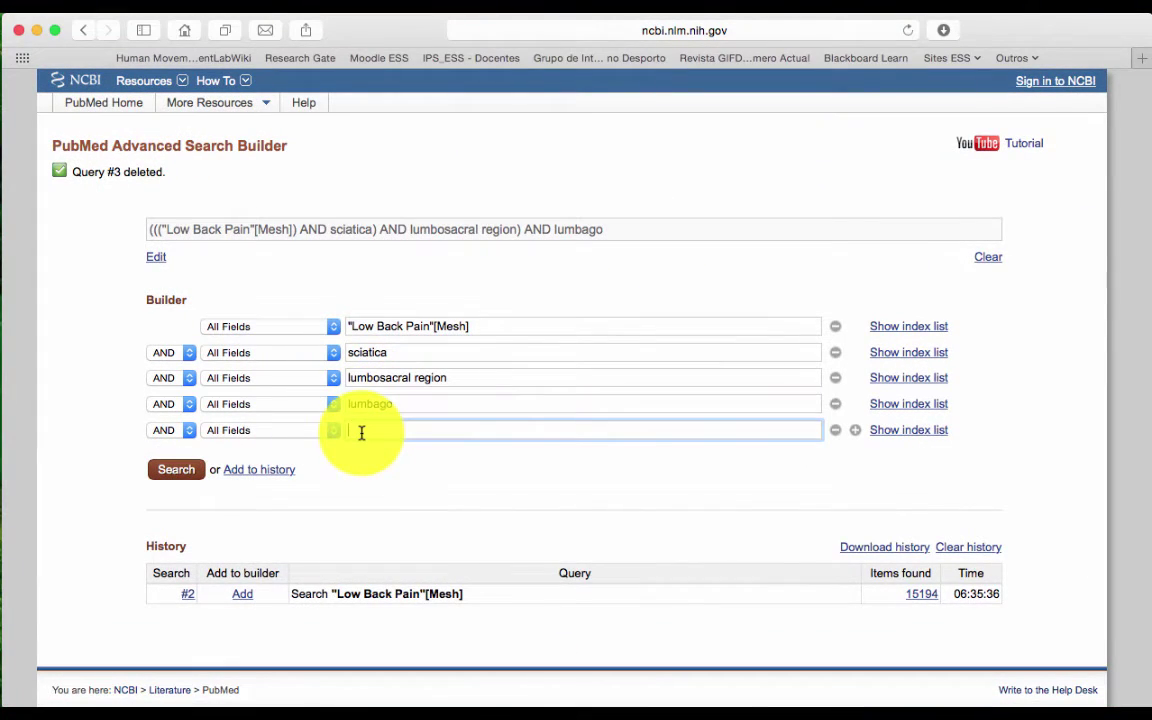
pyautogui.press('super+v')
# Copy "spondylosis" from the Pages table's population row into the next empty PubMed builder row in Safari
pyautogui.hotkey('ctrl', 'Up')
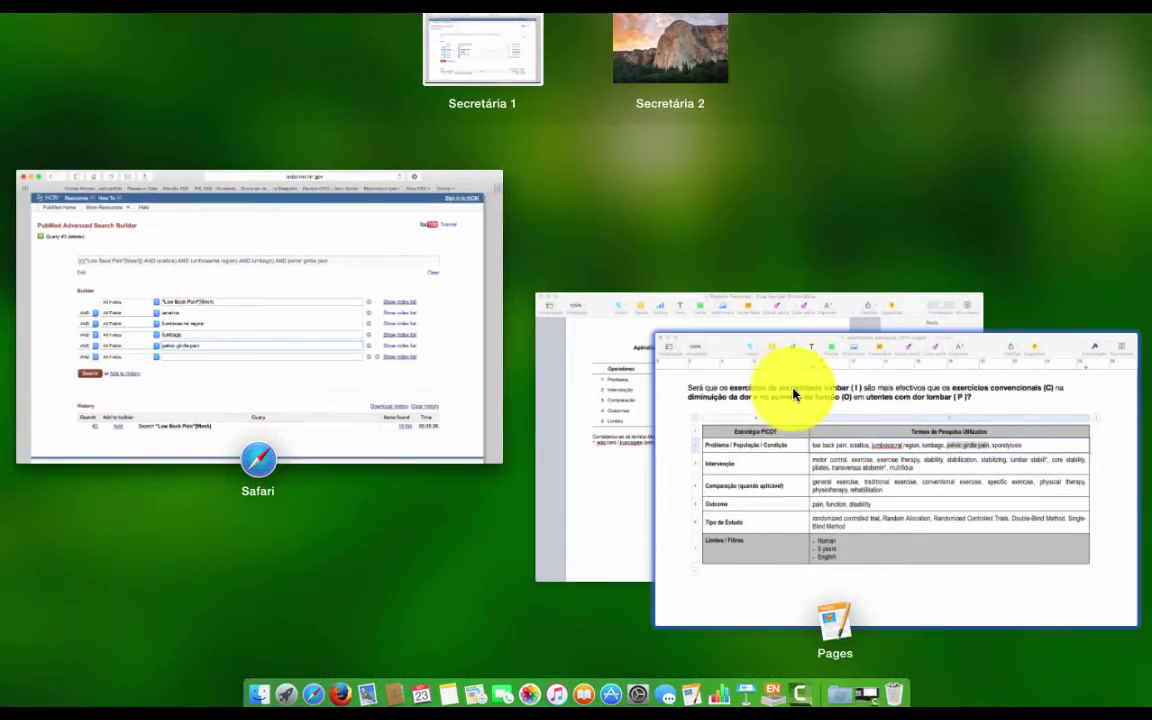
pyautogui.click(797, 391)
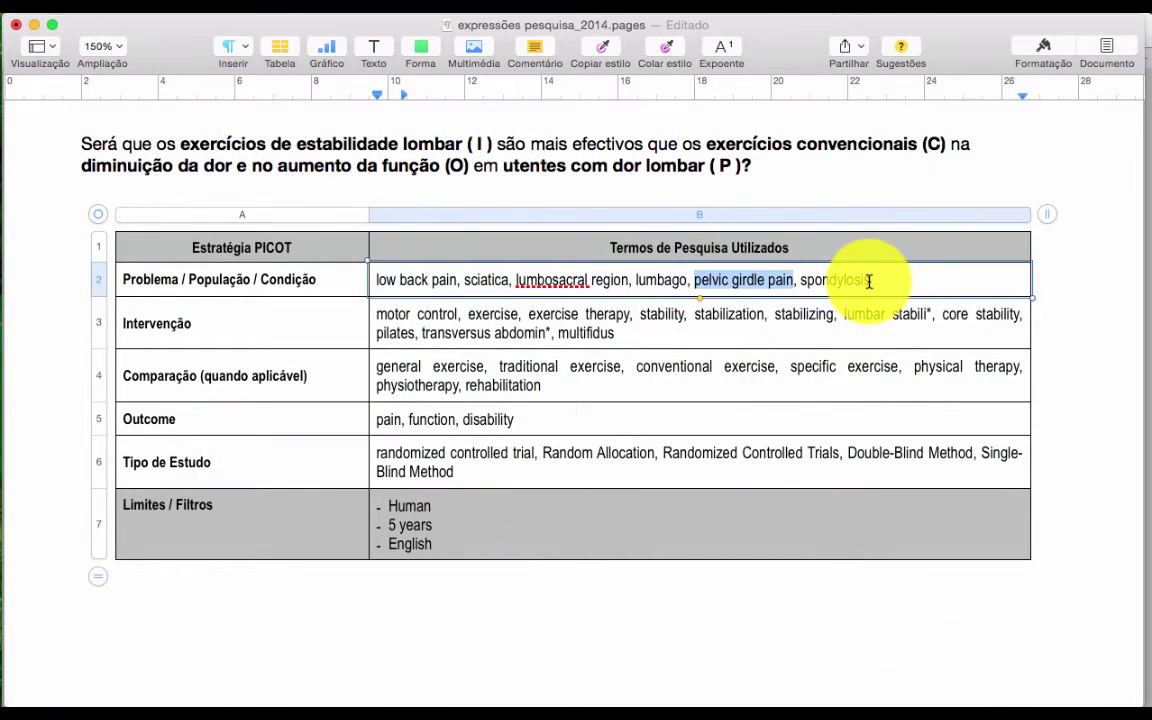
pyautogui.moveTo(869, 281); pyautogui.dragTo(799, 281)
pyautogui.press('super+c')
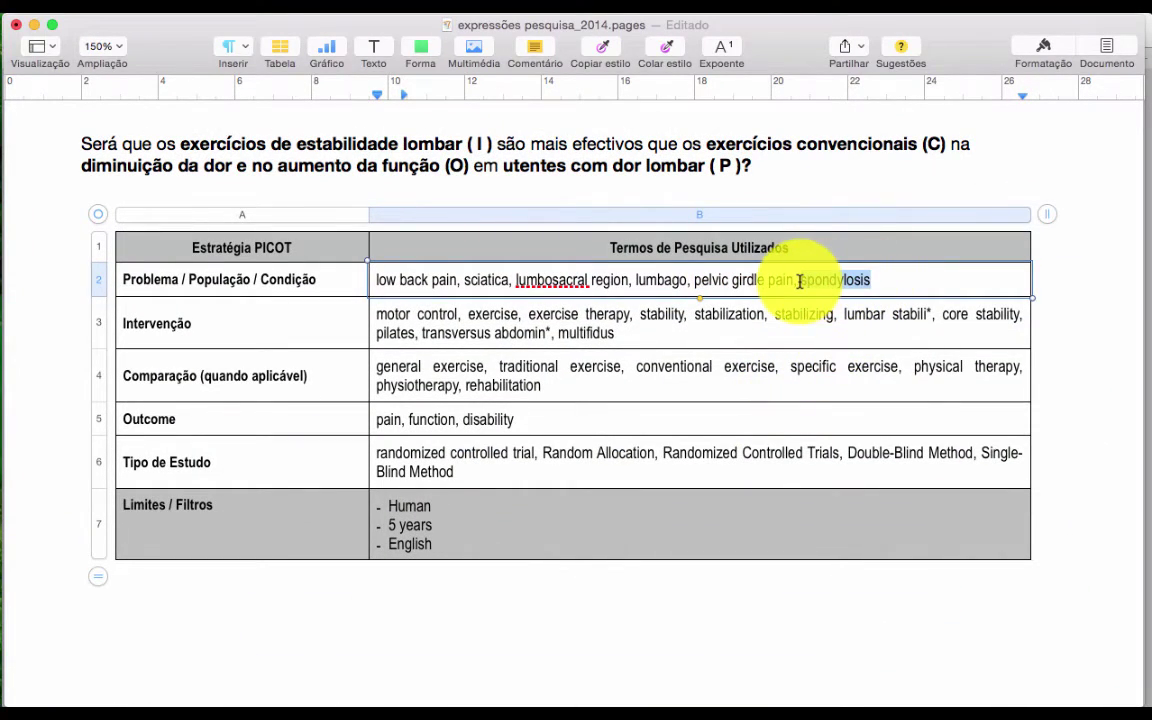
pyautogui.hotkey('ctrl', 'Up')
pyautogui.click(319, 352)
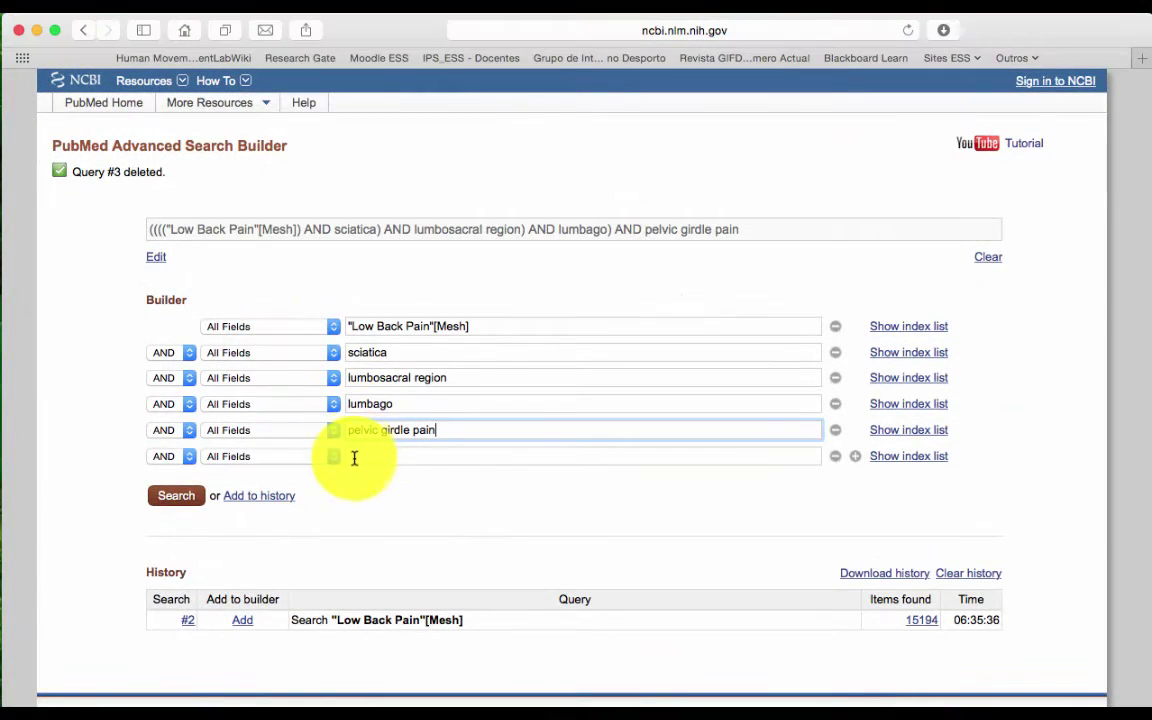
pyautogui.click(354, 457)
pyautogui.press('super+v')
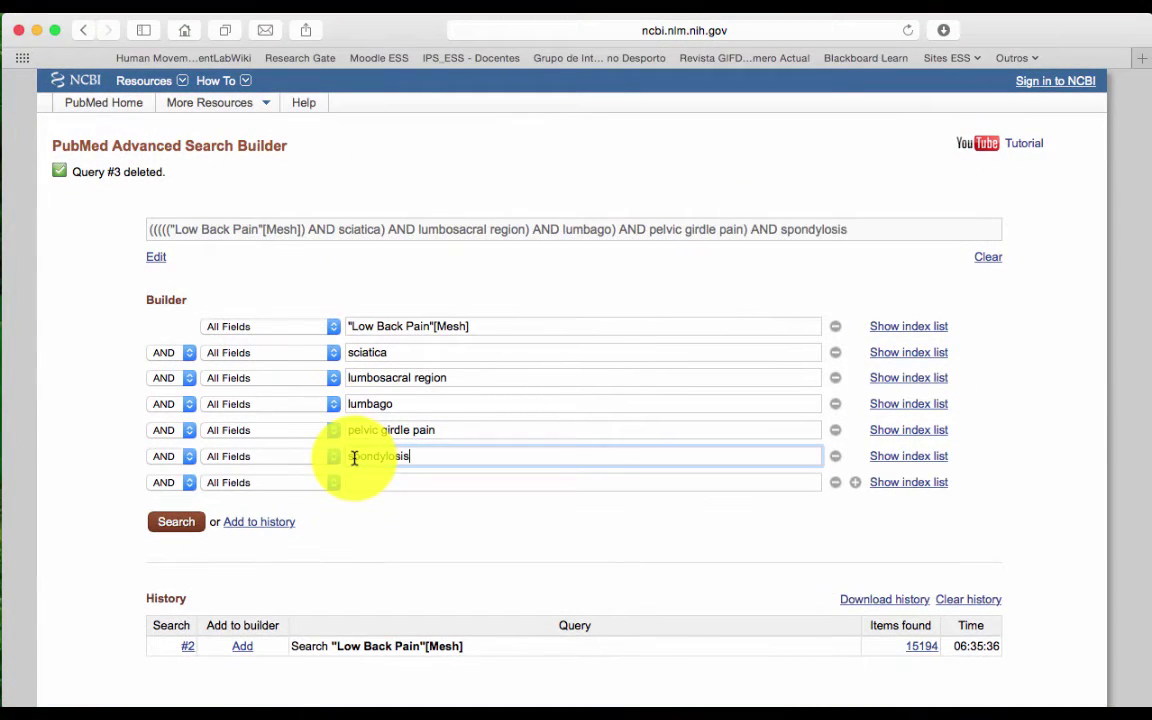
# Set the Boolean operator to OR for the sciatica, lumbosacral region, lumbago, pelvic girdle pain and spondylosis rows
pyautogui.scroll(-1, 335, 518)
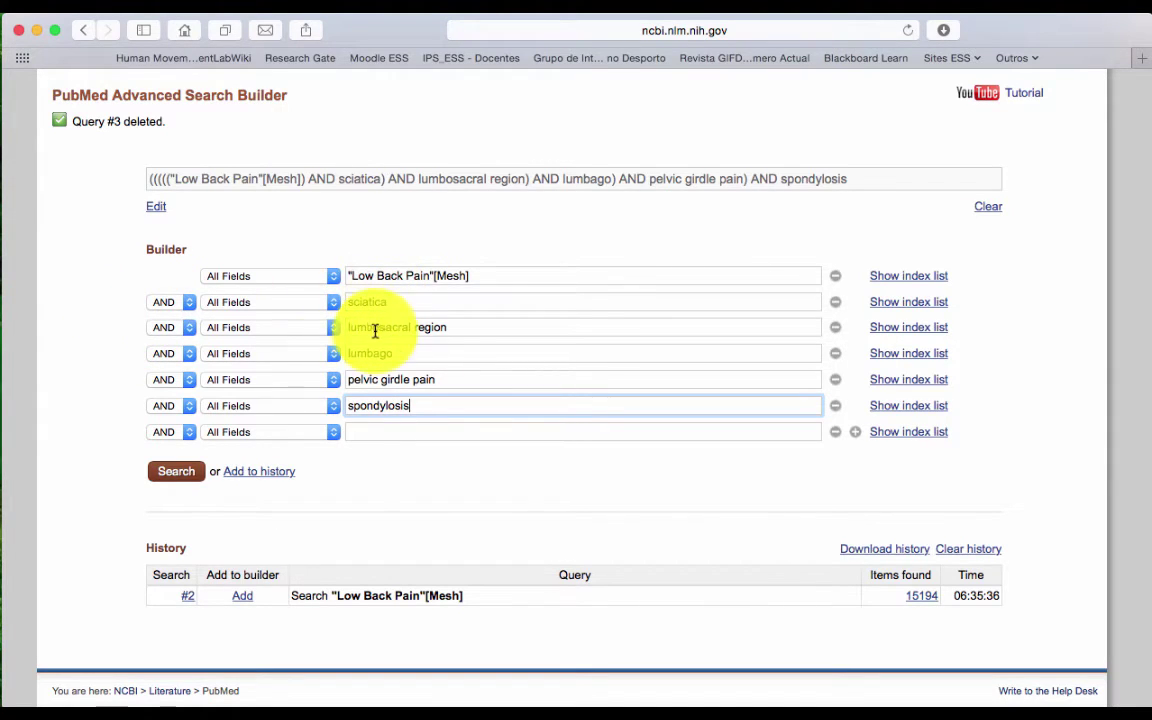
pyautogui.click(168, 308)
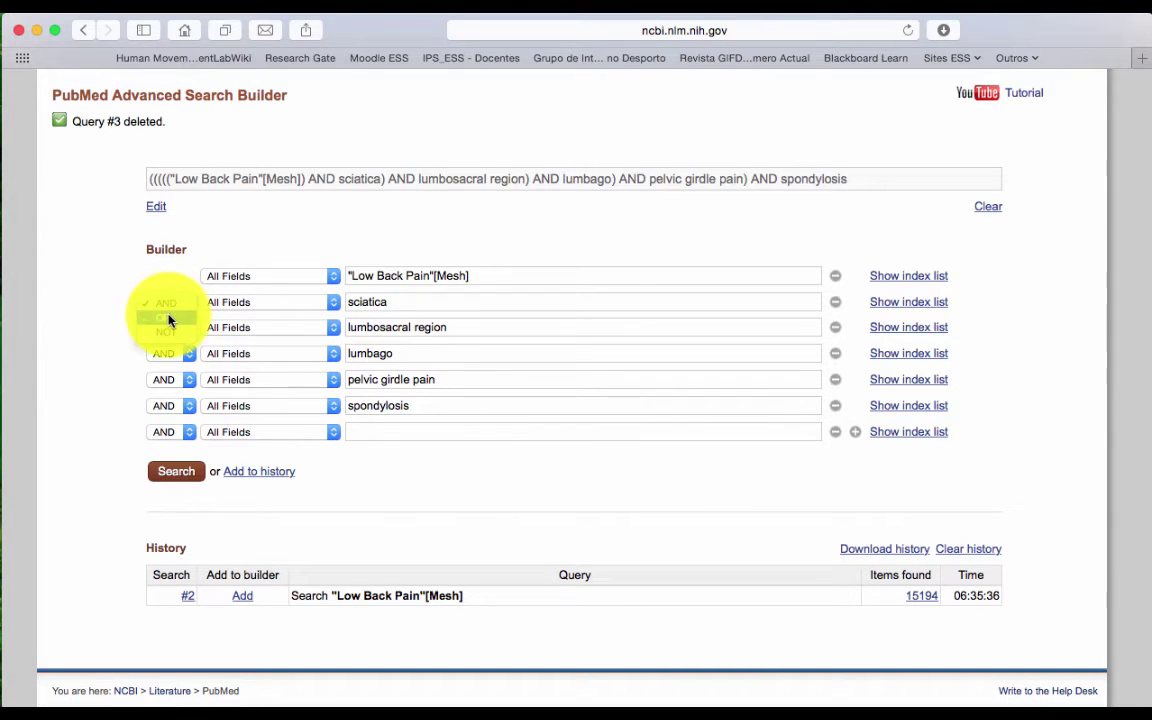
pyautogui.click(168, 318)
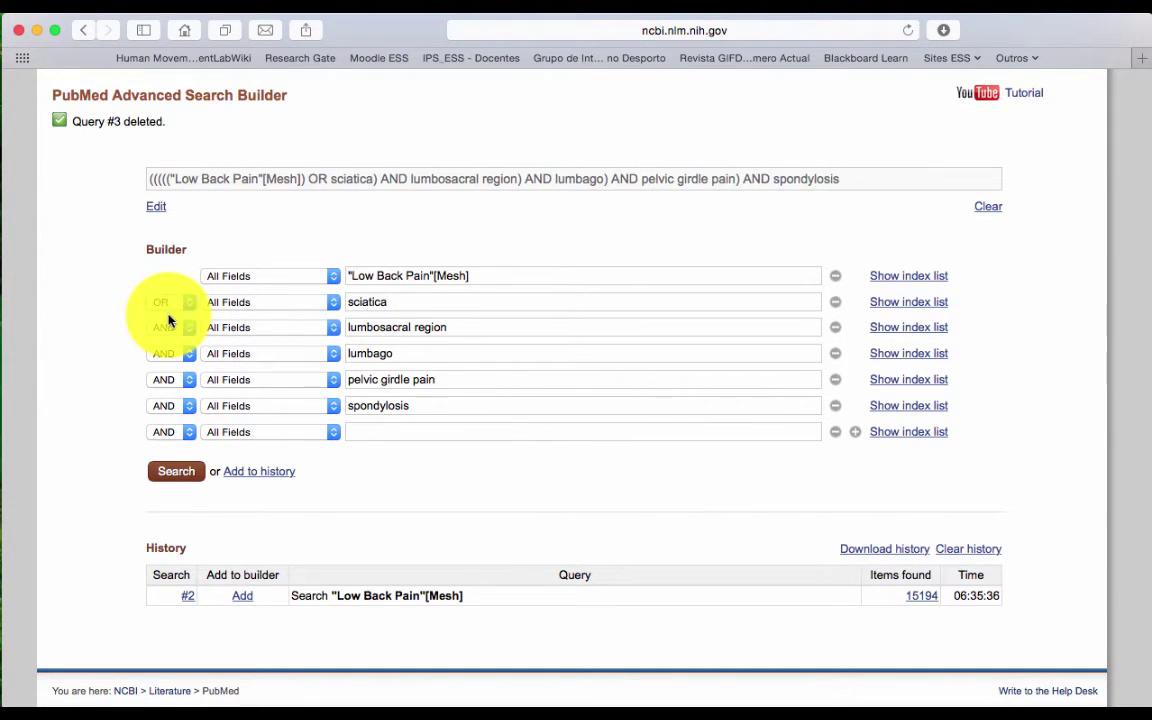
pyautogui.click(168, 326)
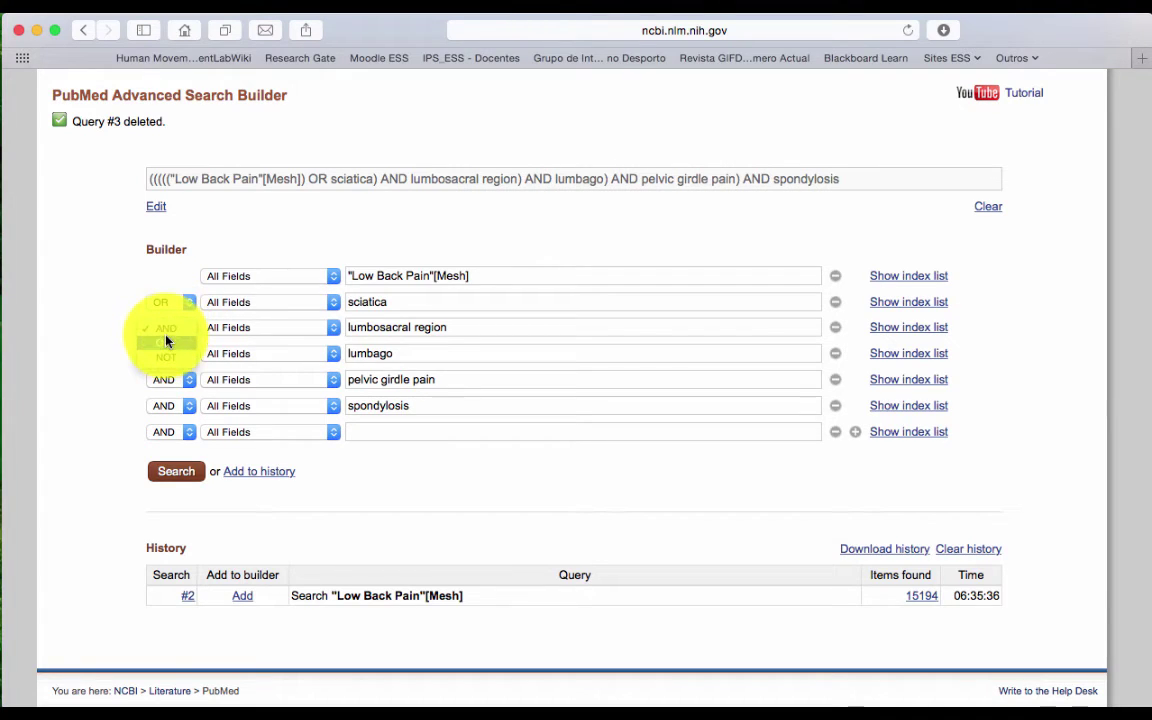
pyautogui.click(166, 345)
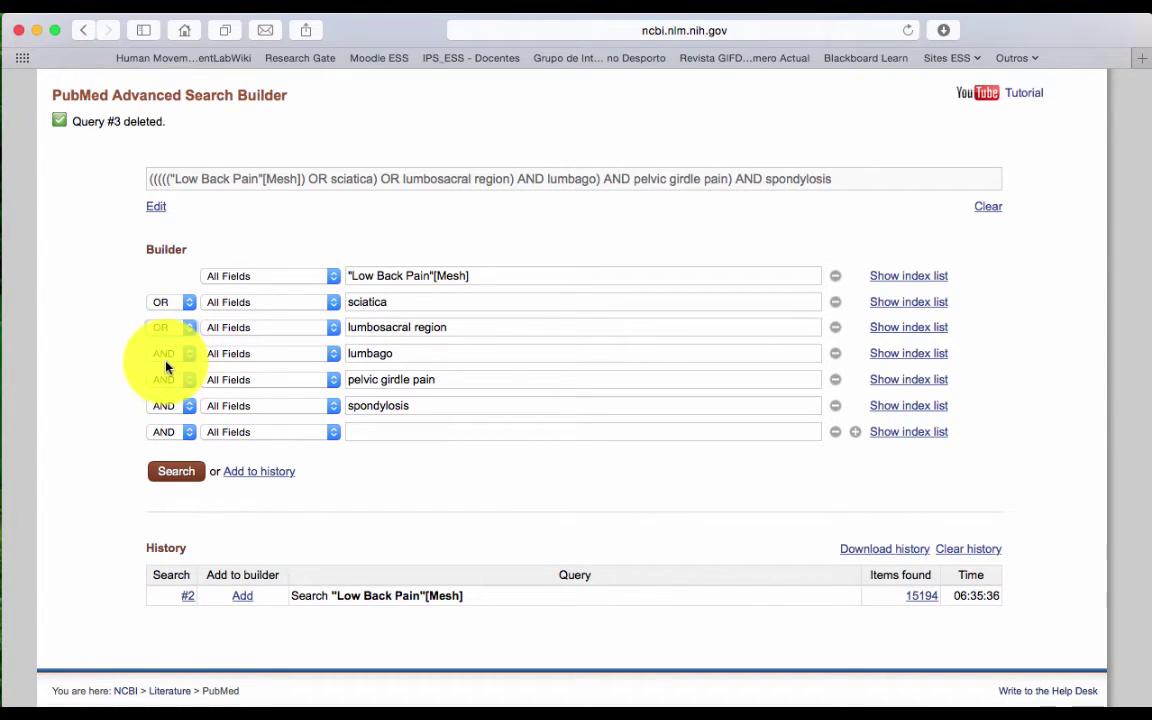
pyautogui.click(167, 363)
pyautogui.click(166, 369)
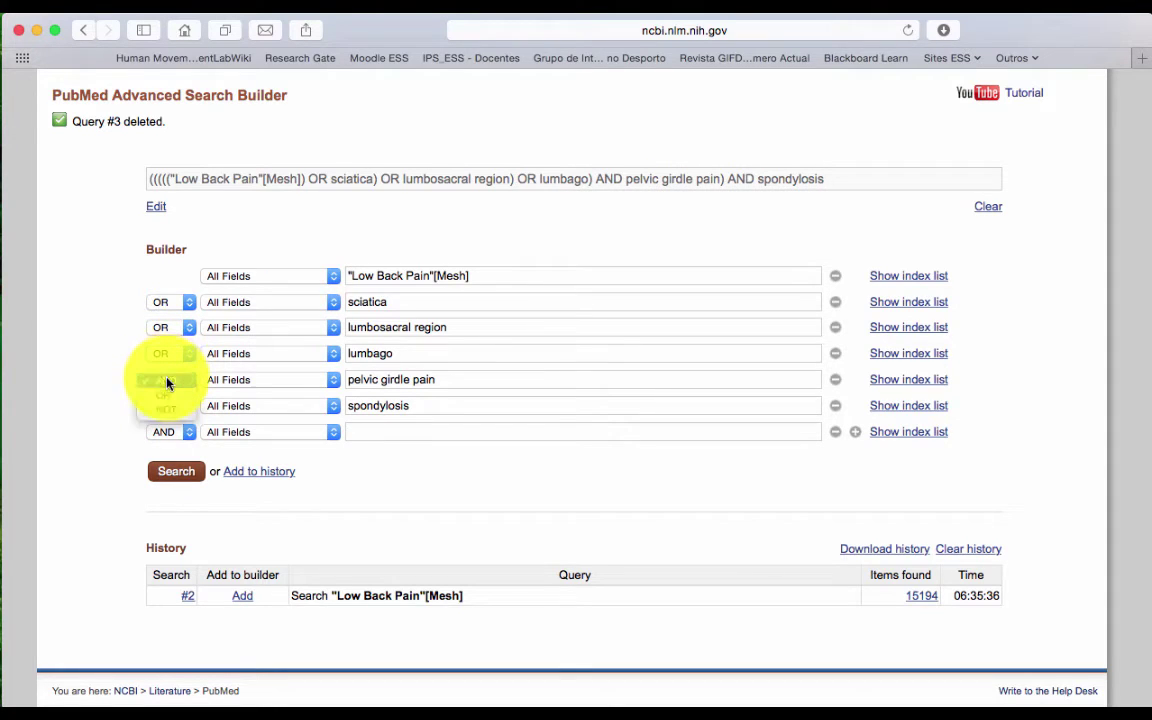
pyautogui.click(167, 379)
pyautogui.click(167, 393)
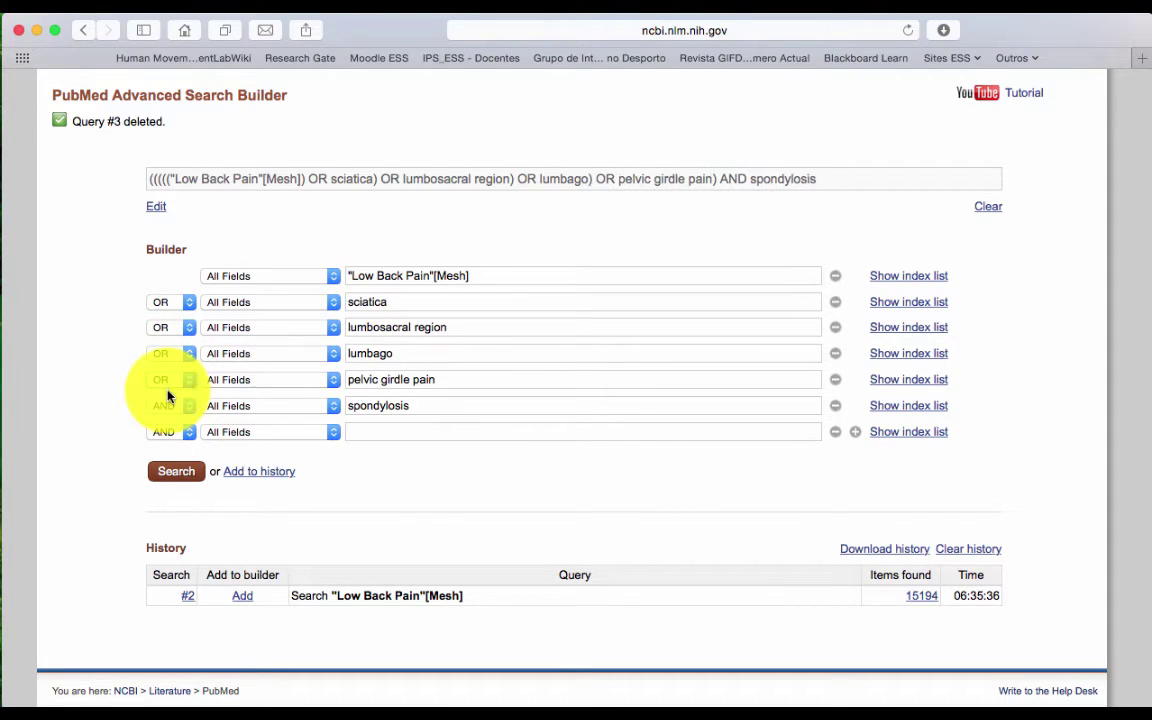
pyautogui.click(166, 405)
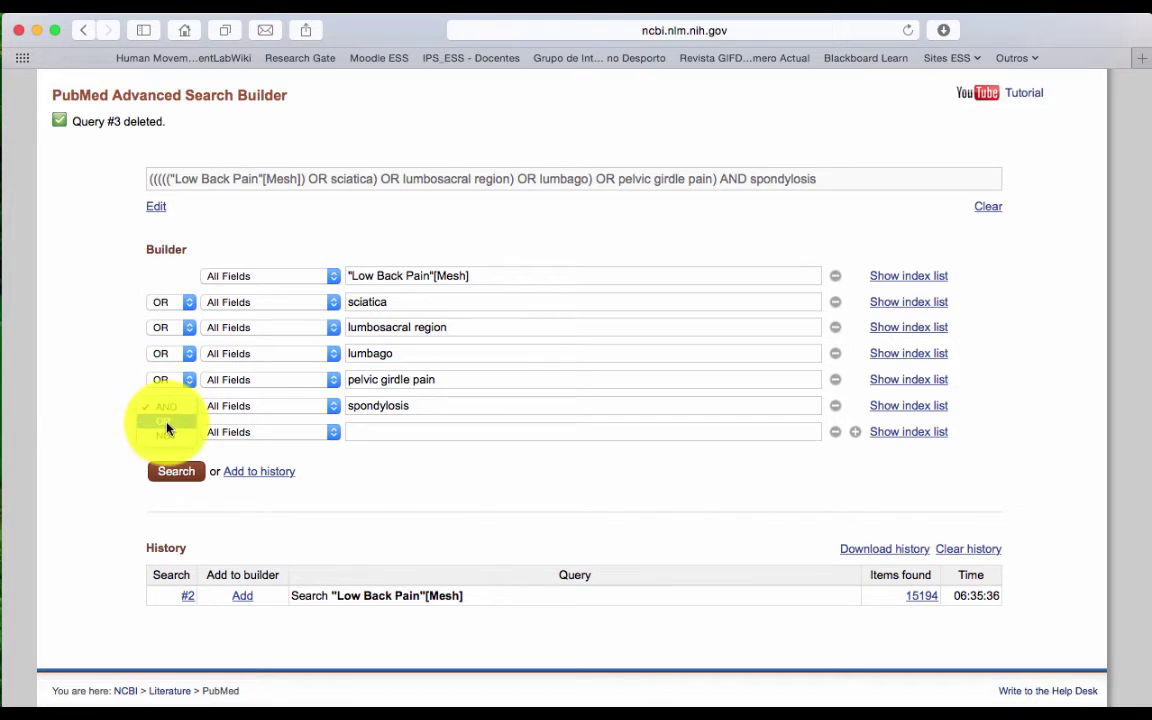
pyautogui.click(167, 421)
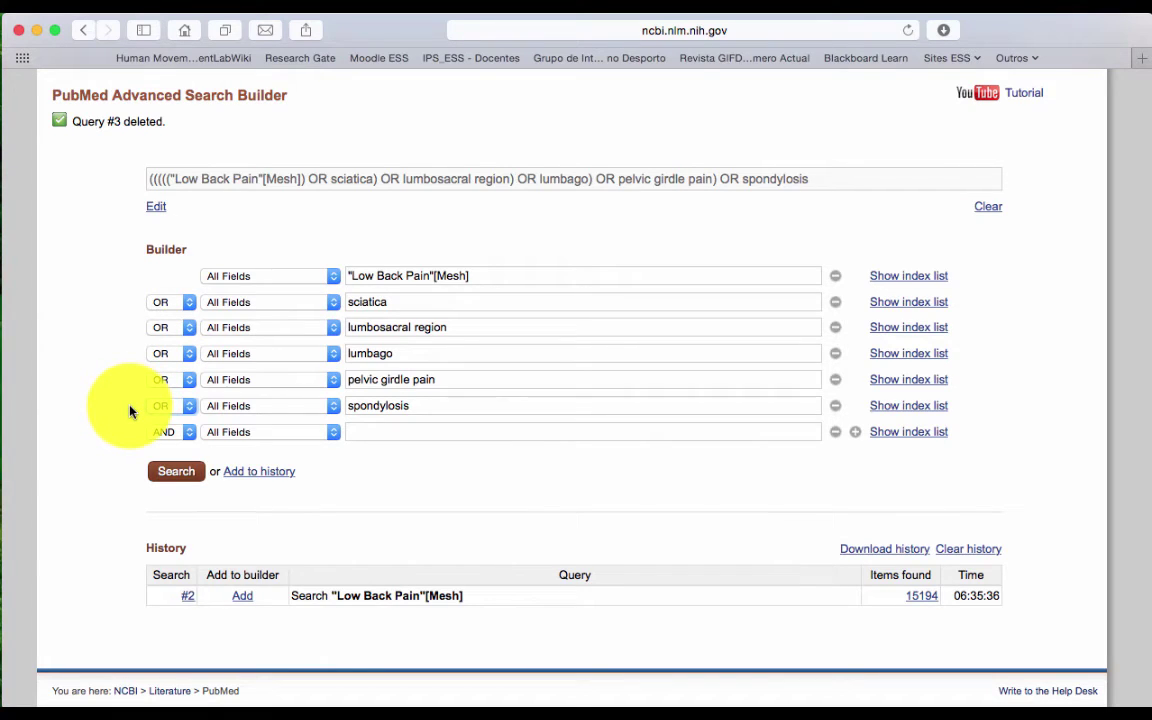
# Add the combined low back pain population query to the PubMed search history
pyautogui.click(238, 476)
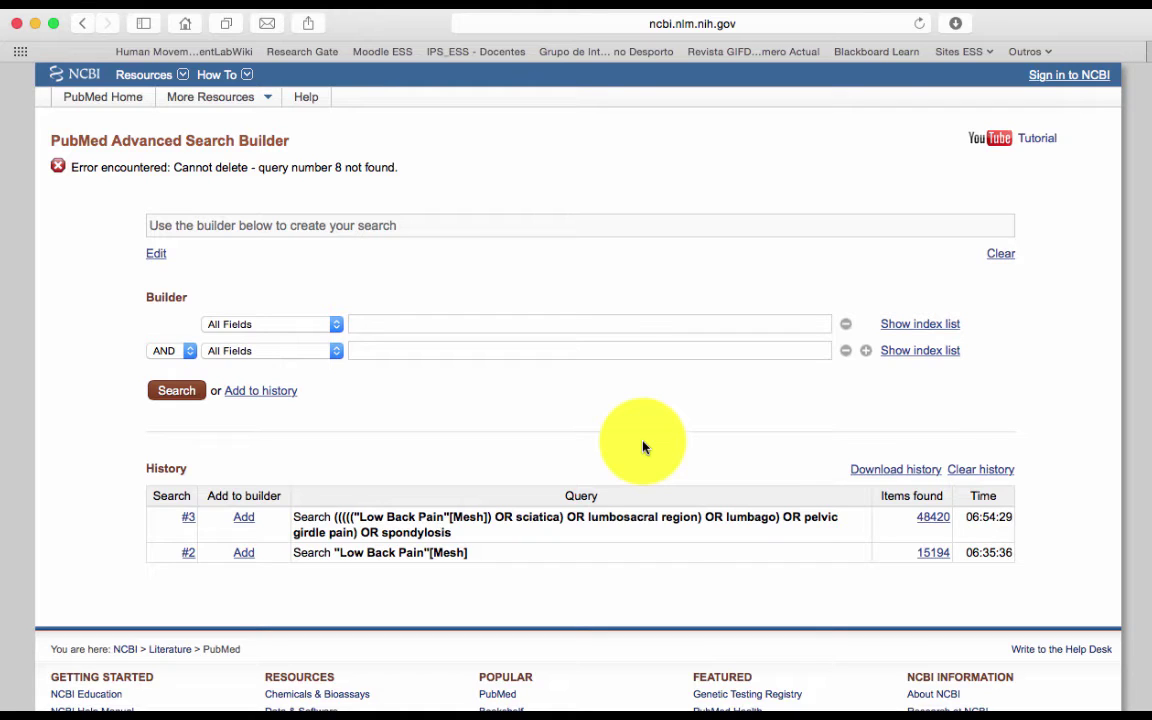
# Copy "motor control" from the intervention row of the Pages table into the first PubMed builder row in Safari
pyautogui.hotkey('ctrl', 'Up')
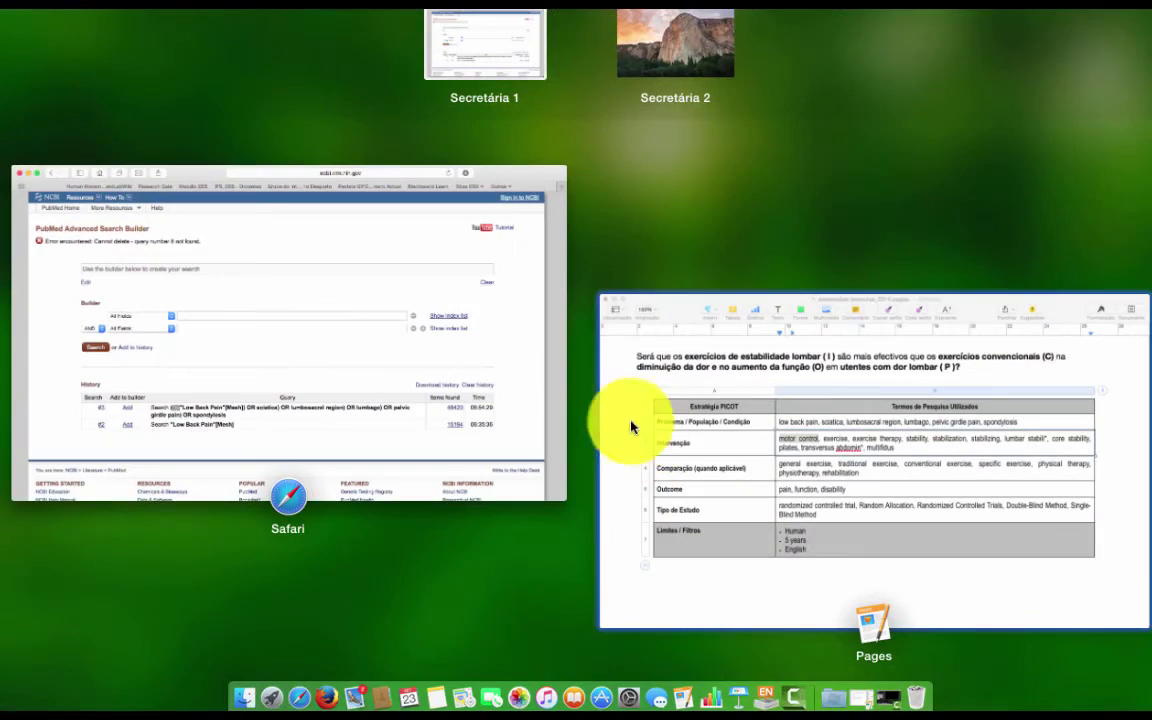
pyautogui.click(630, 421)
pyautogui.click(461, 314)
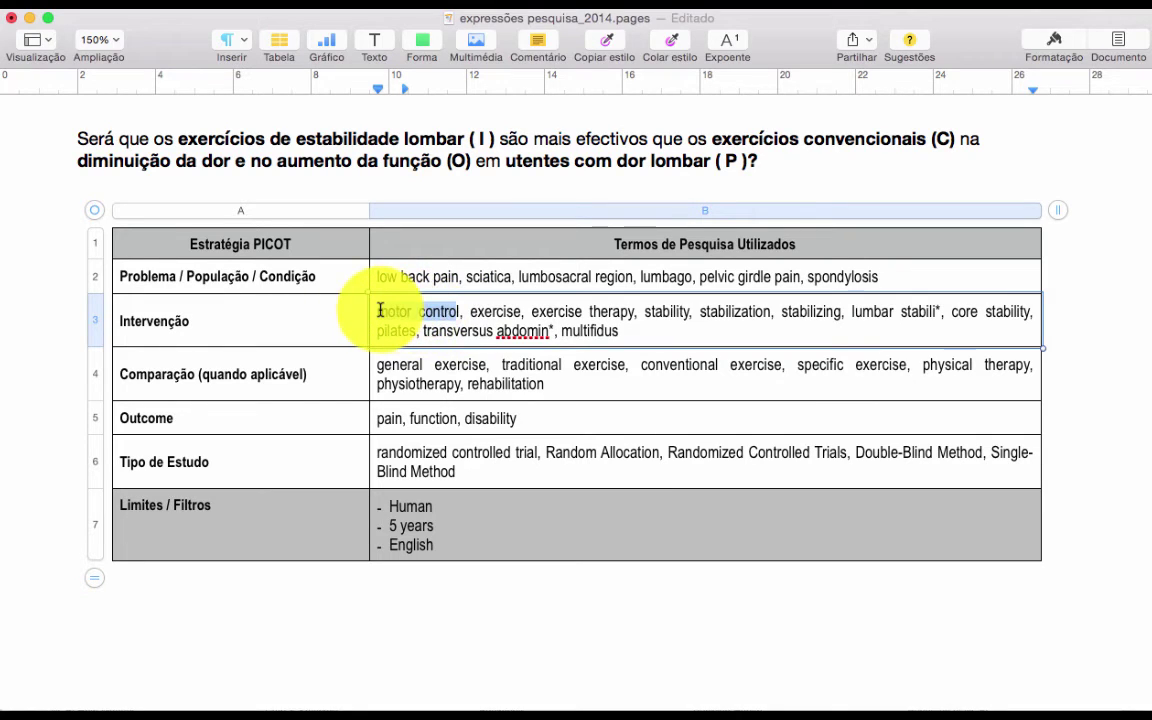
pyautogui.moveTo(378, 311); pyautogui.dragTo(458, 314)
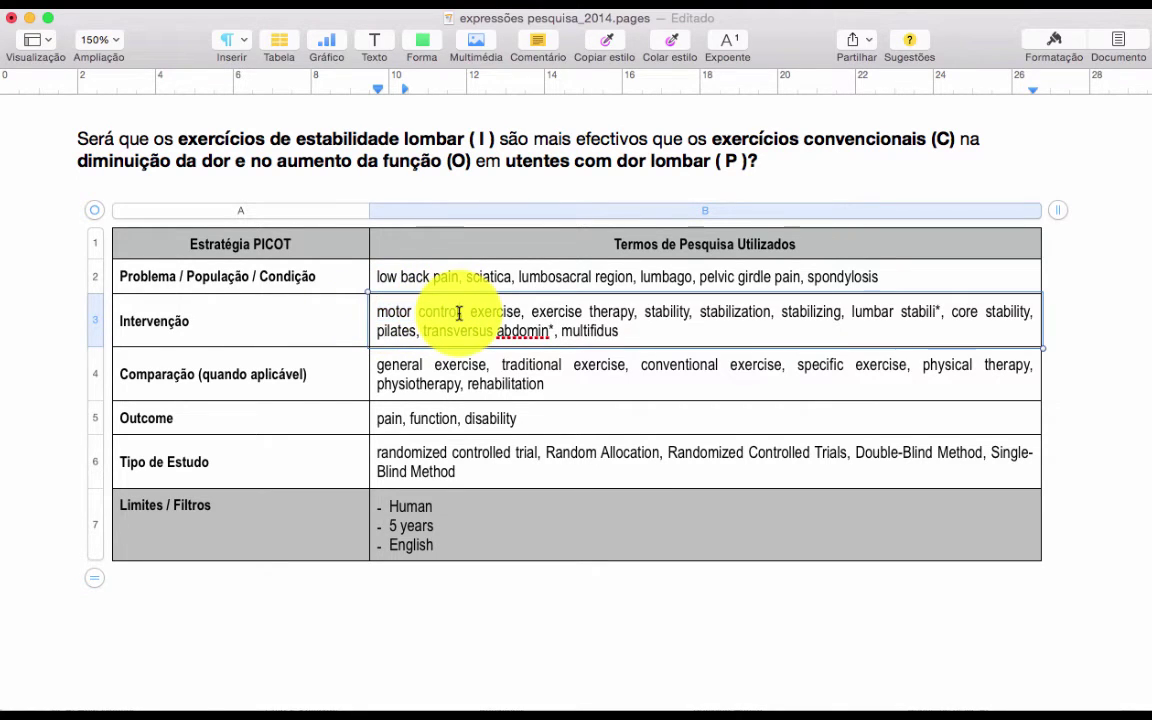
pyautogui.moveTo(388, 313); pyautogui.dragTo(377, 313)
pyautogui.press('super+c')
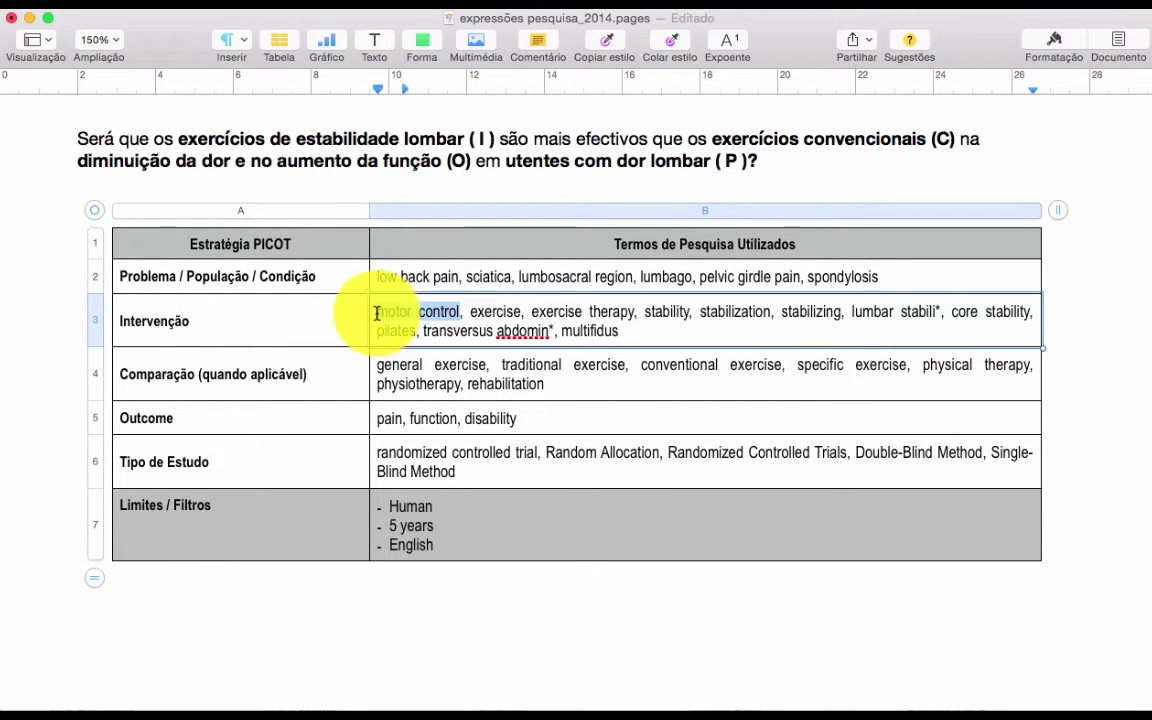
pyautogui.hotkey('ctrl', 'Up')
pyautogui.click(358, 345)
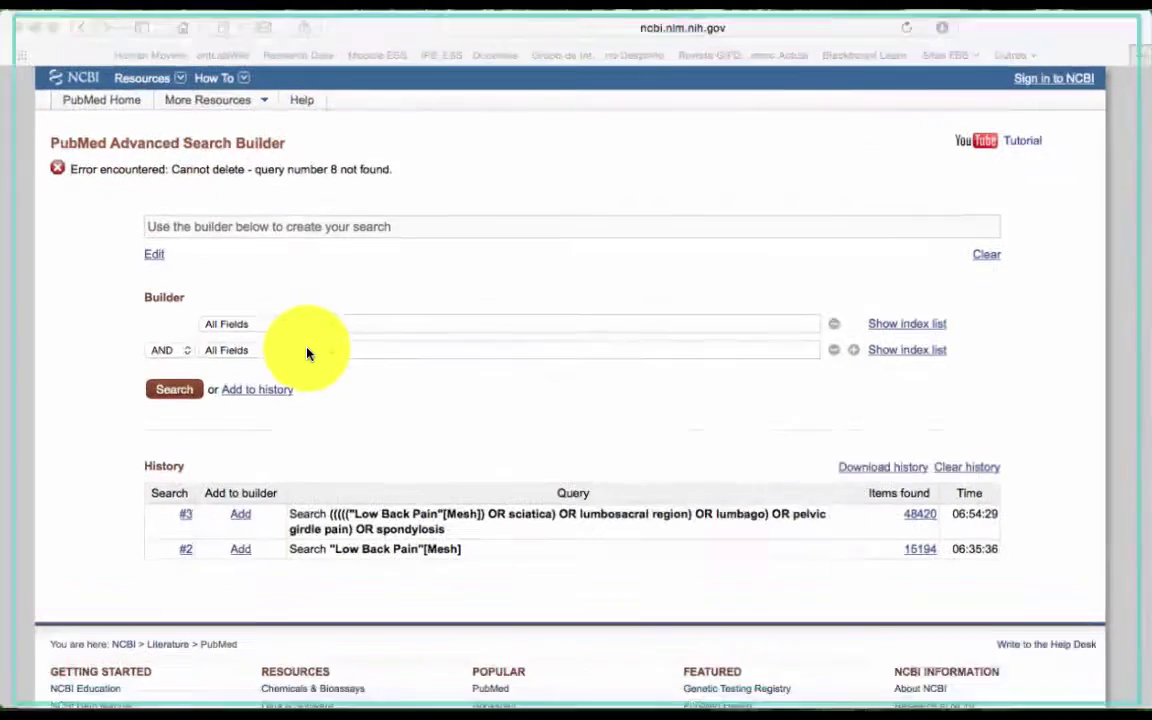
pyautogui.click(369, 325)
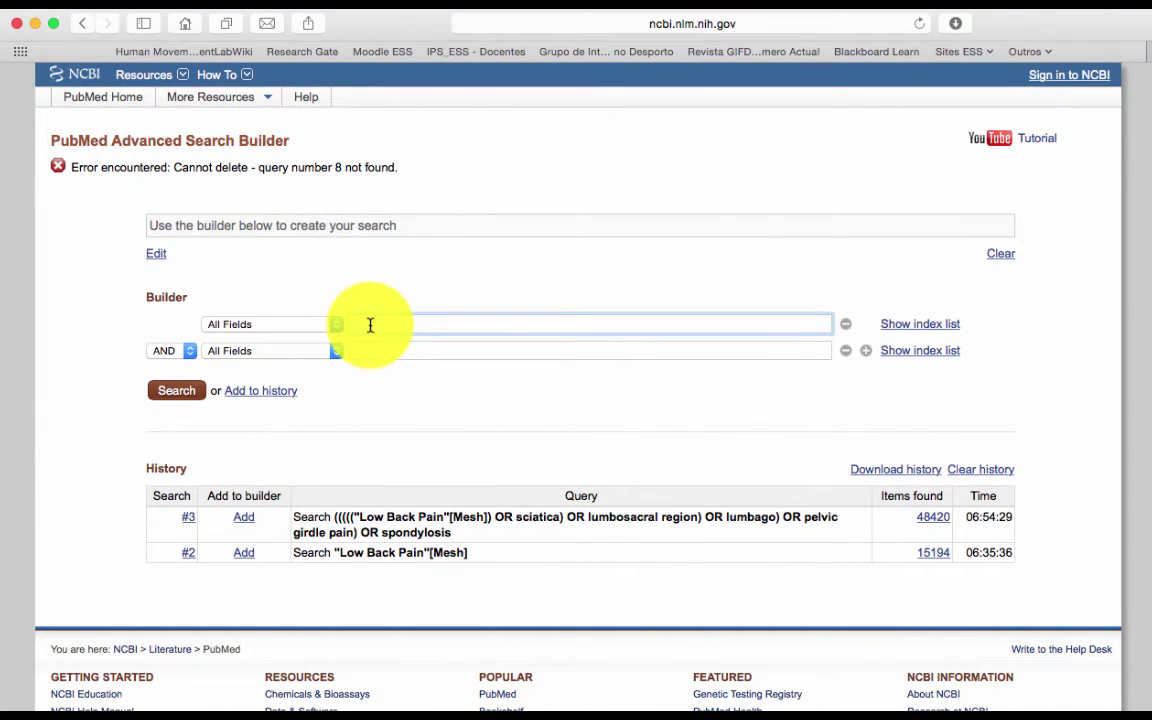
pyautogui.press('super+v')
# Copy "exercise" from the Pages table's intervention row into the next empty PubMed builder row in Safari
pyautogui.hotkey('ctrl', 'Up')
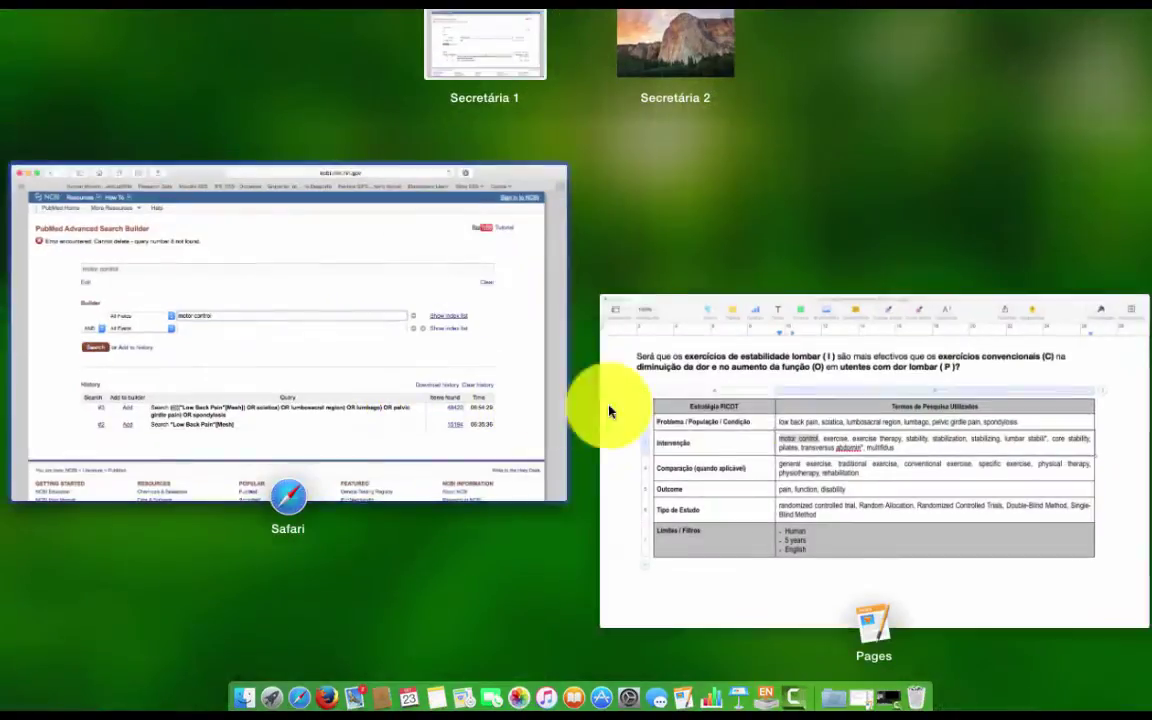
pyautogui.click(610, 410)
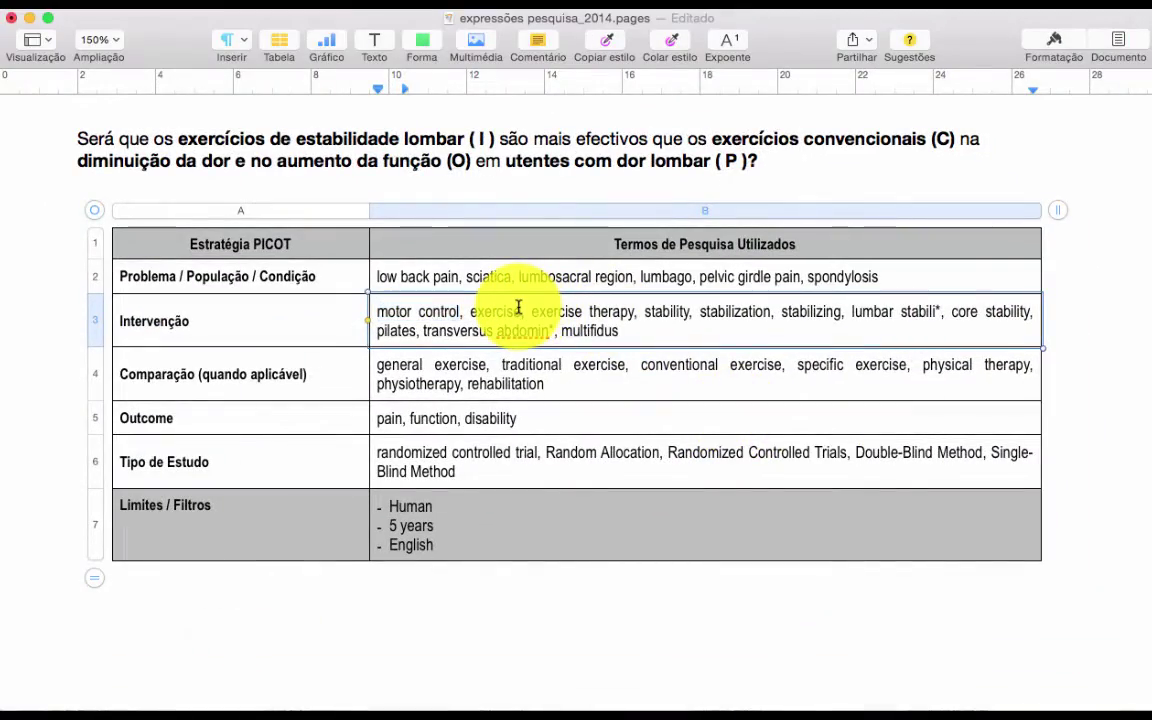
pyautogui.moveTo(518, 309); pyautogui.dragTo(470, 311)
pyautogui.press('super+c')
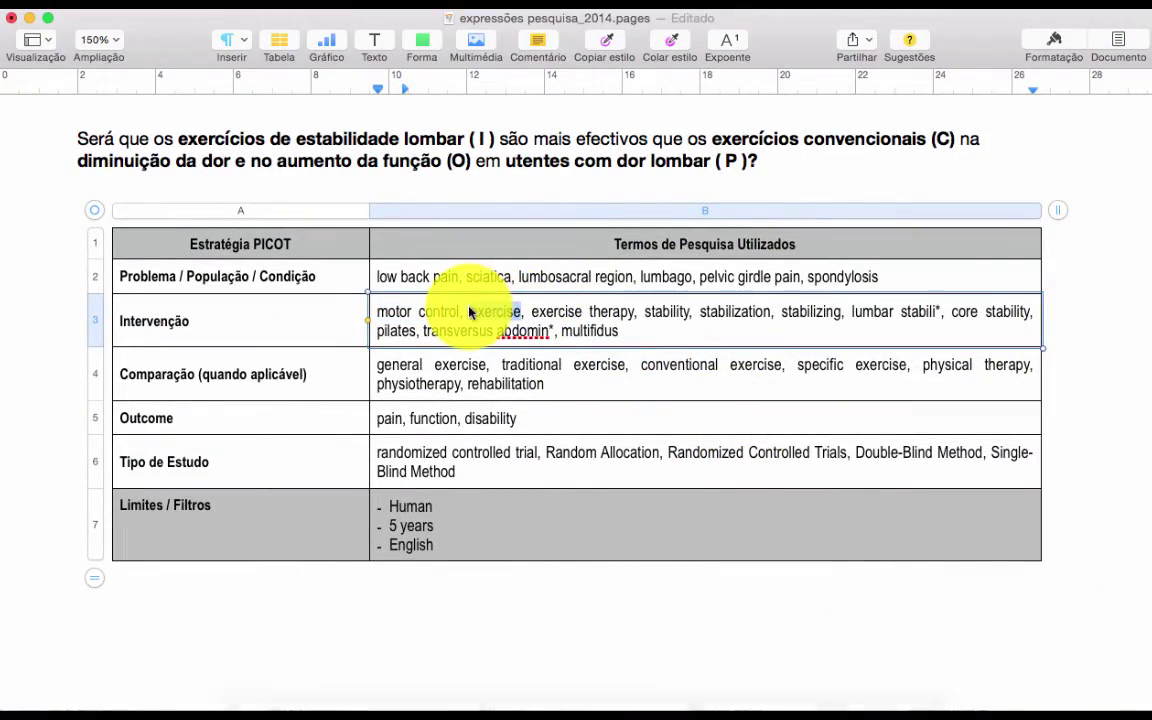
pyautogui.hotkey('ctrl', 'Up')
pyautogui.click(327, 424)
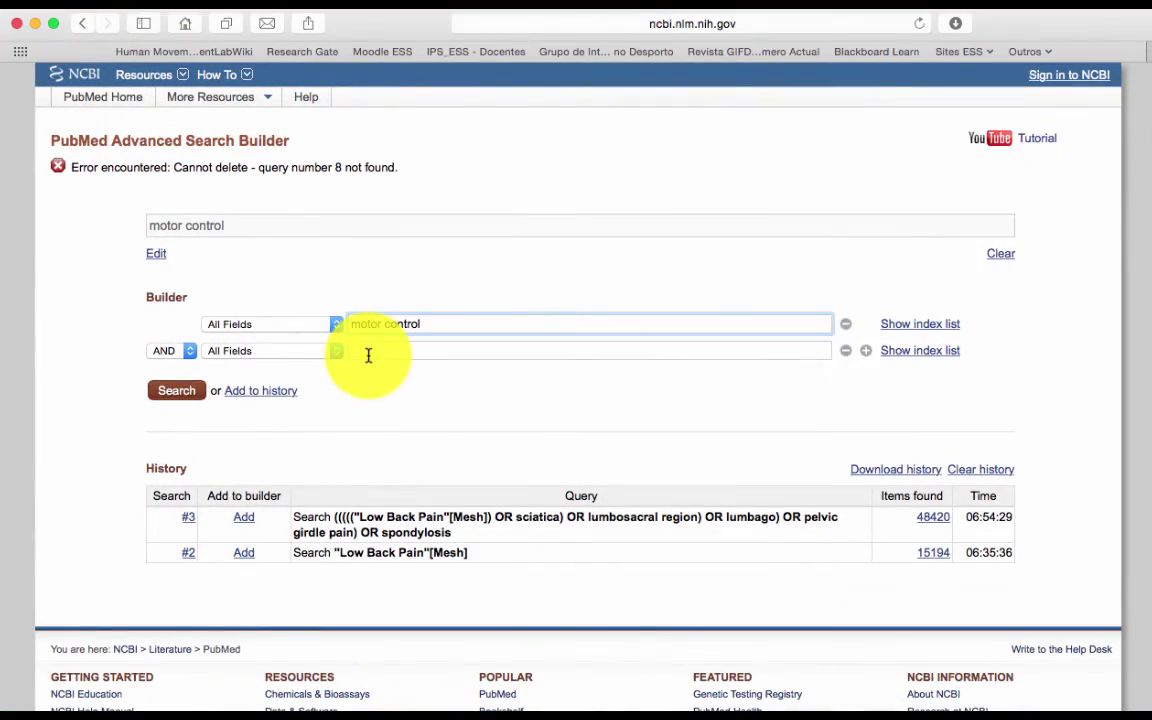
pyautogui.click(368, 355)
pyautogui.press('super+v')
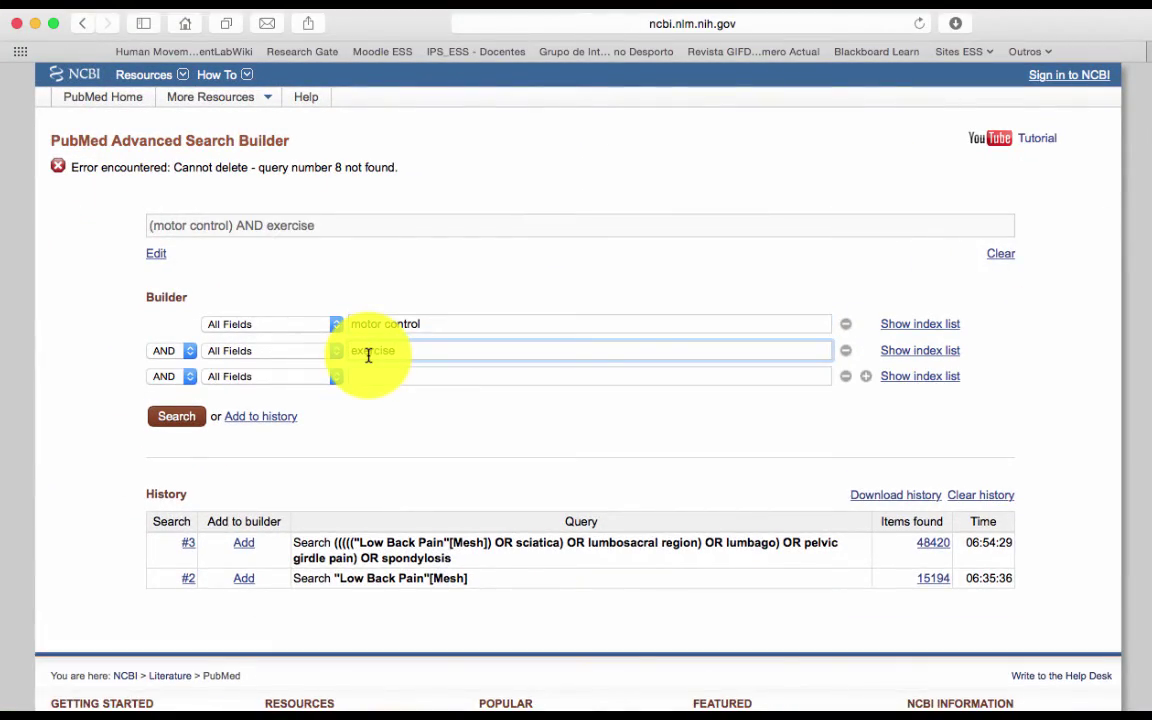
# Copy "exercise therapy" from the Pages table's intervention row into the next empty PubMed builder row in Safari
pyautogui.hotkey('ctrl', 'Up')
pyautogui.click(694, 419)
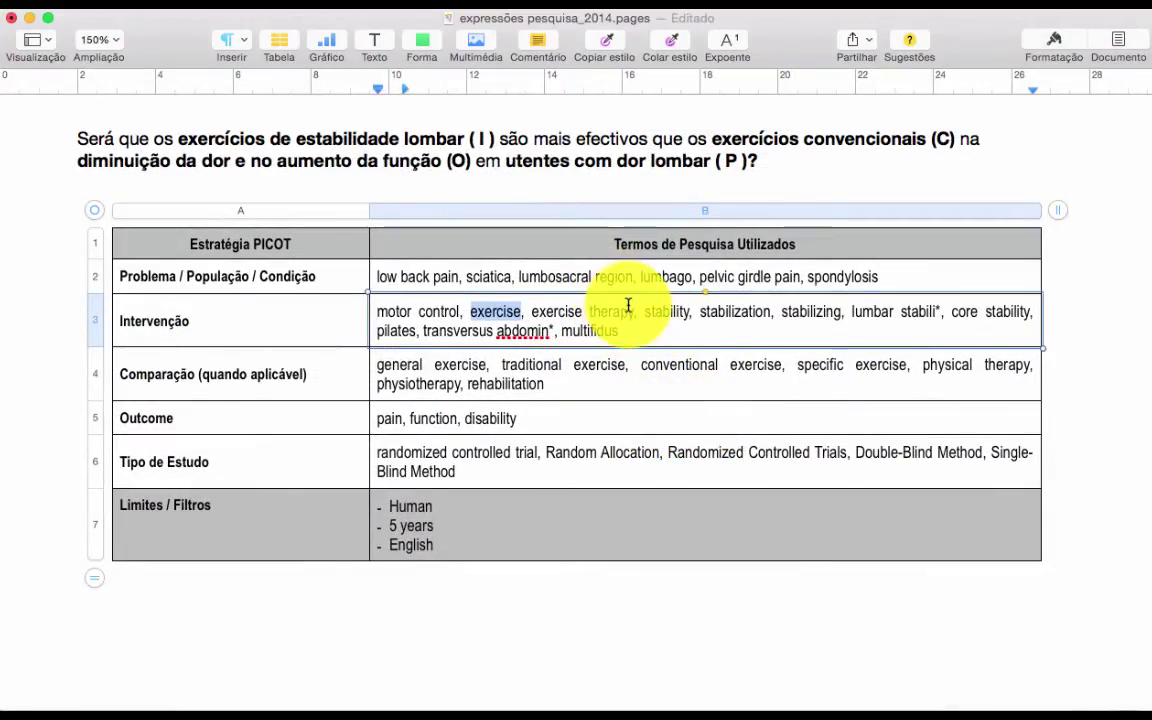
pyautogui.moveTo(635, 311); pyautogui.dragTo(535, 311)
pyautogui.press('super+c')
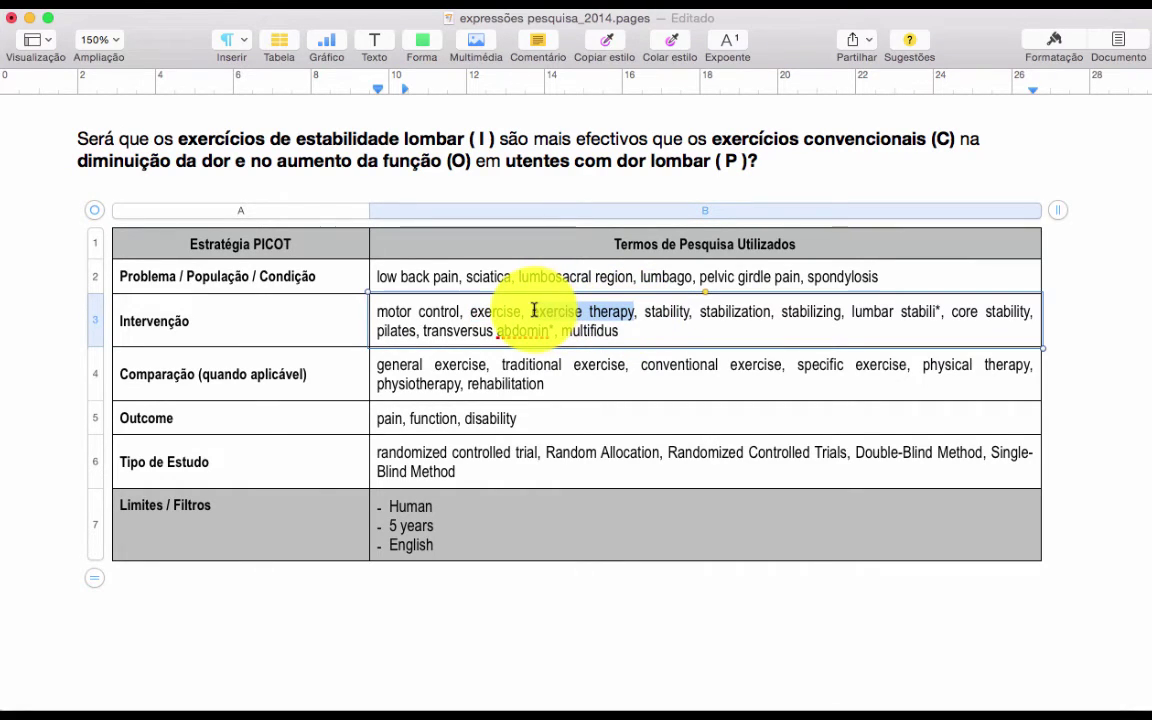
pyautogui.hotkey('ctrl', 'Up')
pyautogui.click(290, 362)
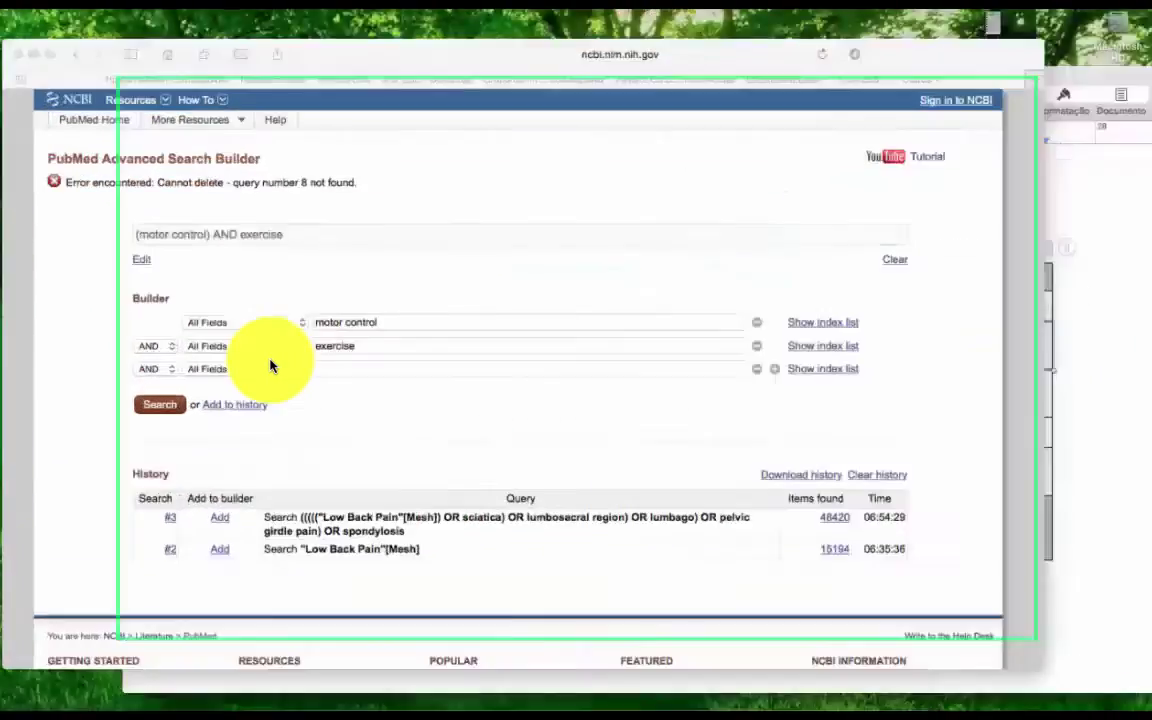
pyautogui.click(359, 377)
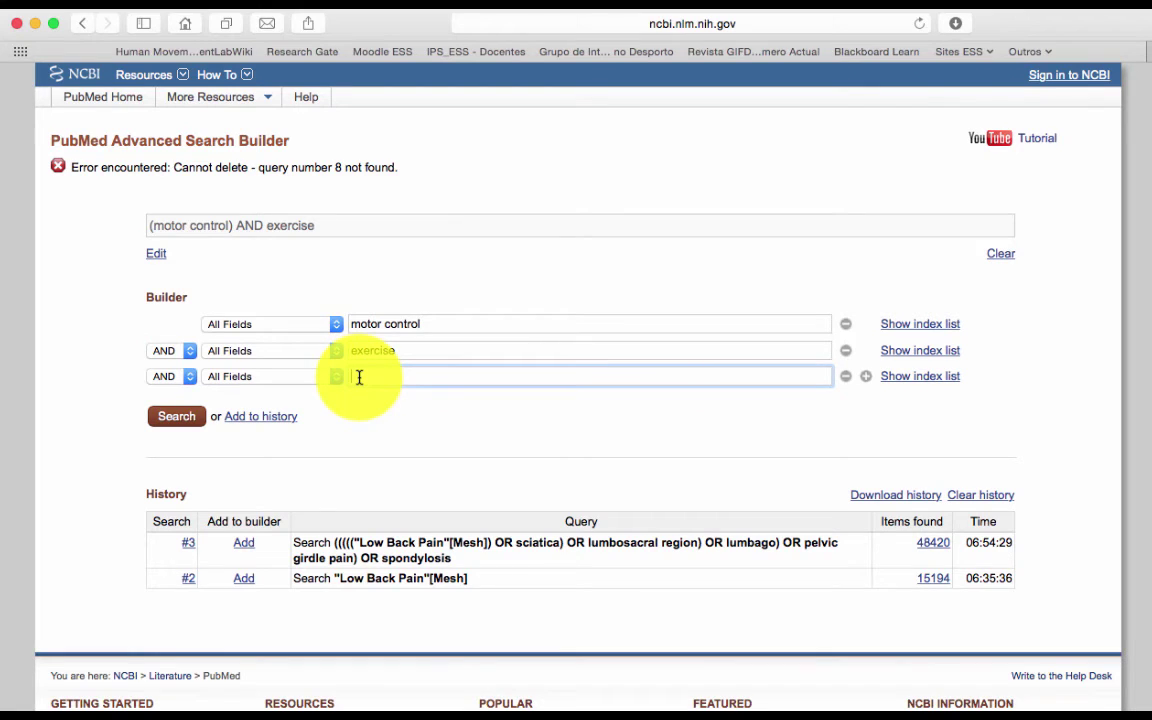
pyautogui.press('super+v')
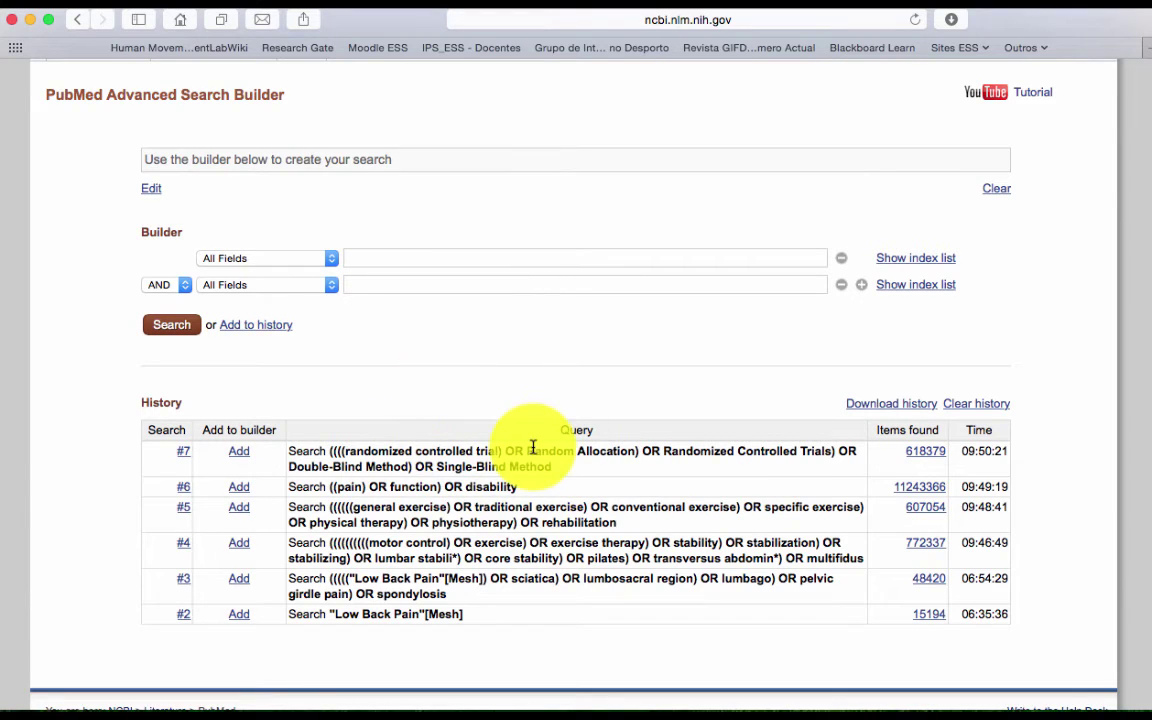
pyautogui.scroll(-3, 533, 447)
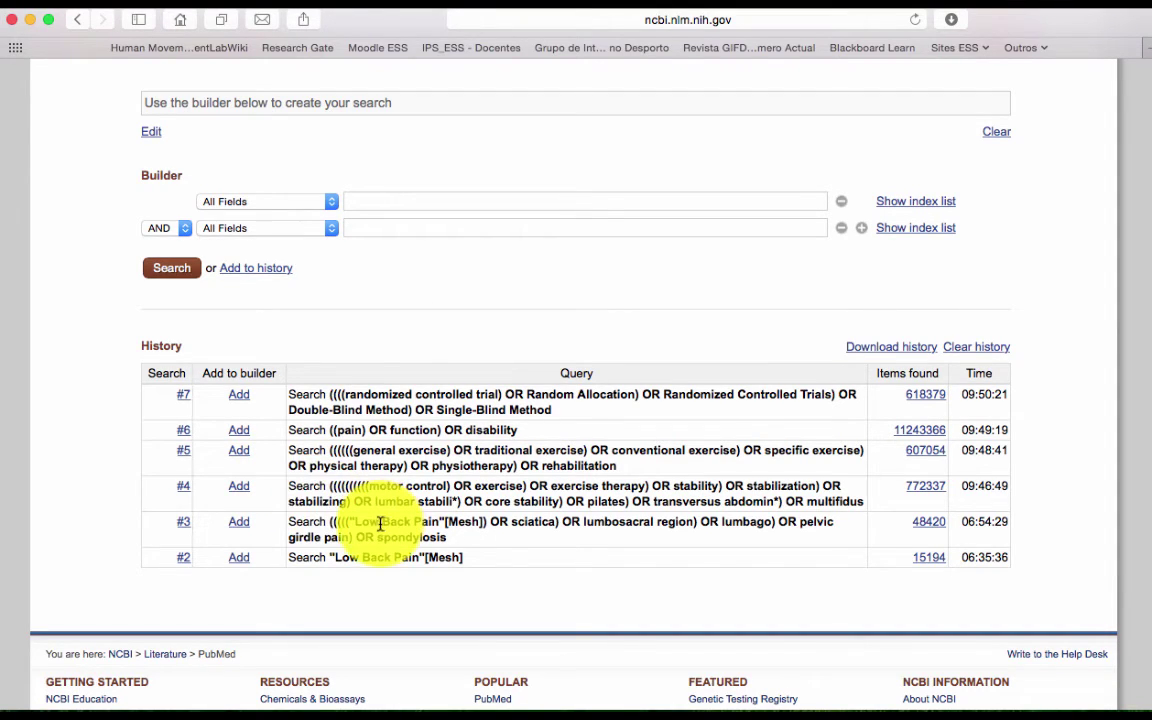
pyautogui.moveTo(354, 524); pyautogui.dragTo(450, 537)
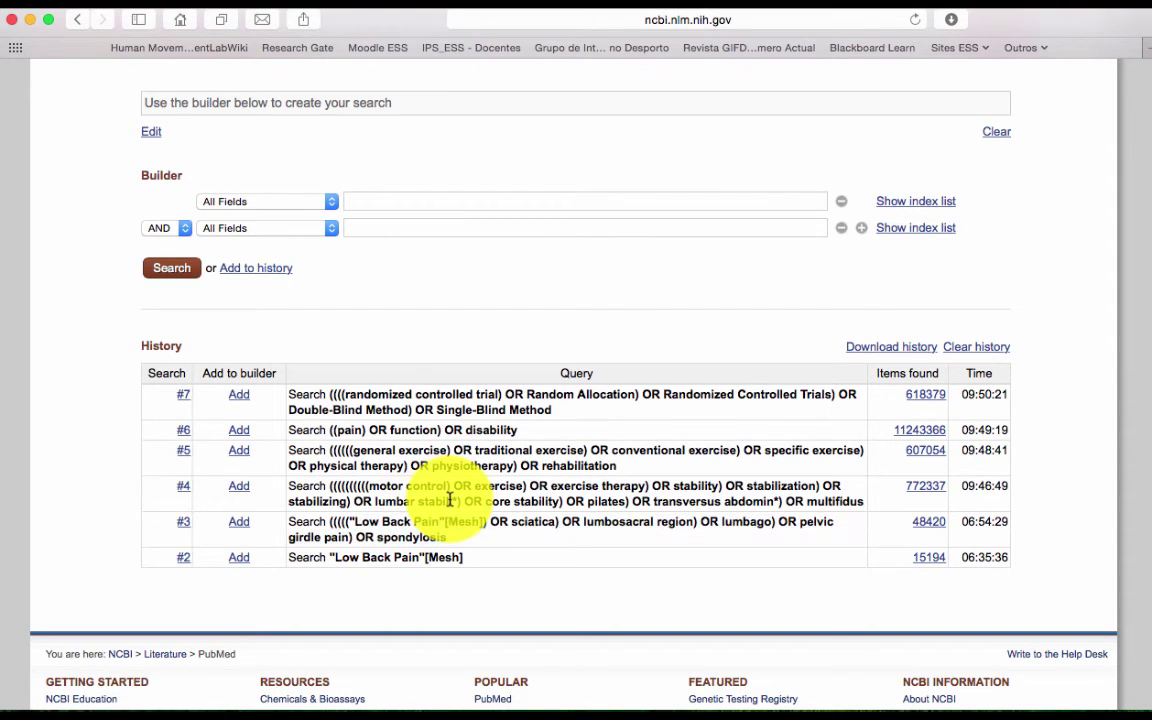
pyautogui.moveTo(450, 498); pyautogui.dragTo(375, 484)
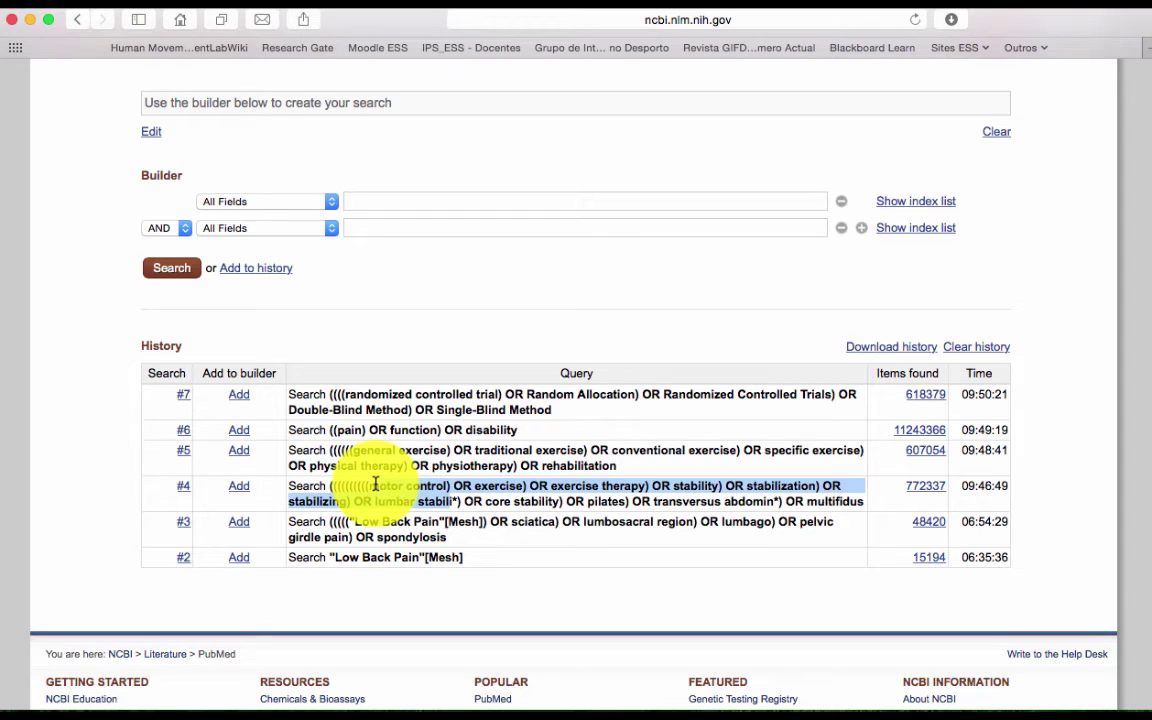
pyautogui.click(375, 465)
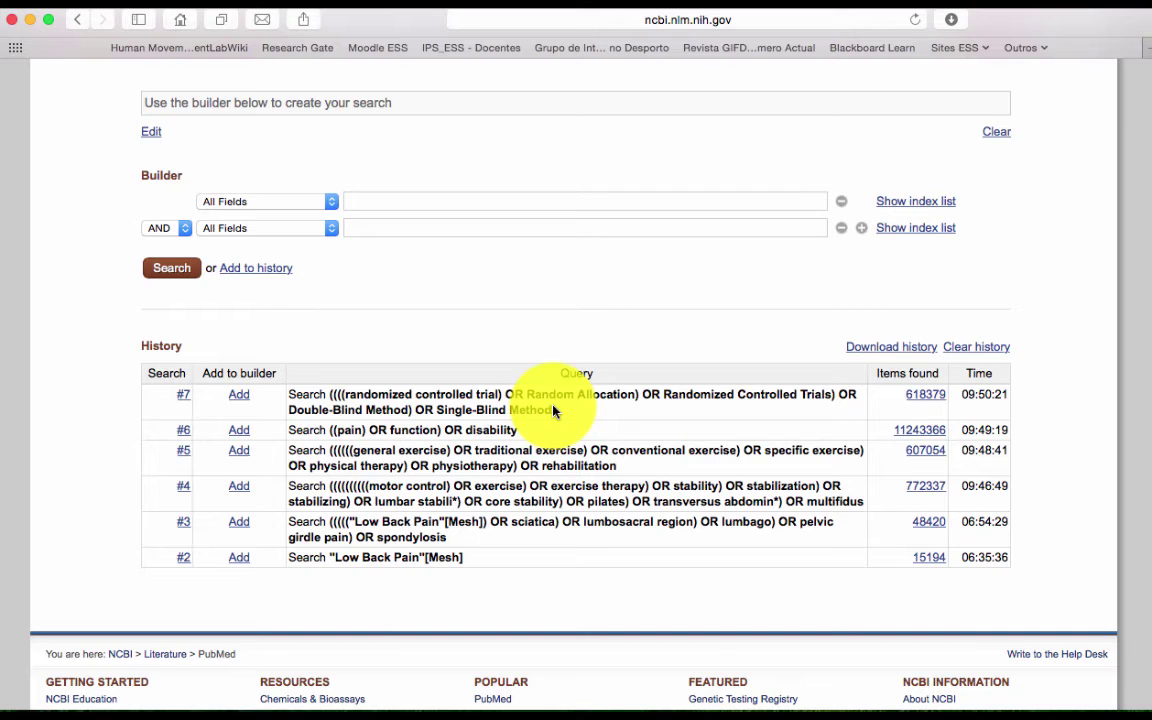
# Enter the history queries #3, #4, #5, #6 and #7 in successive builder rows, combined with AND
pyautogui.click(351, 201)
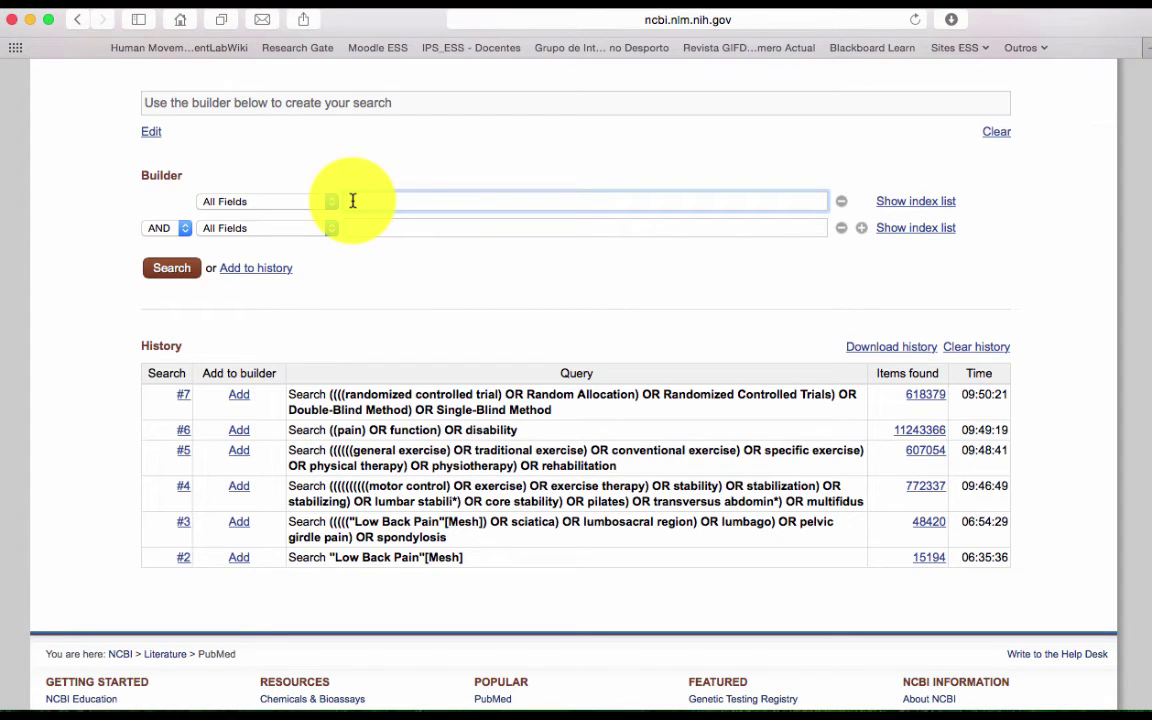
pyautogui.write('#3')
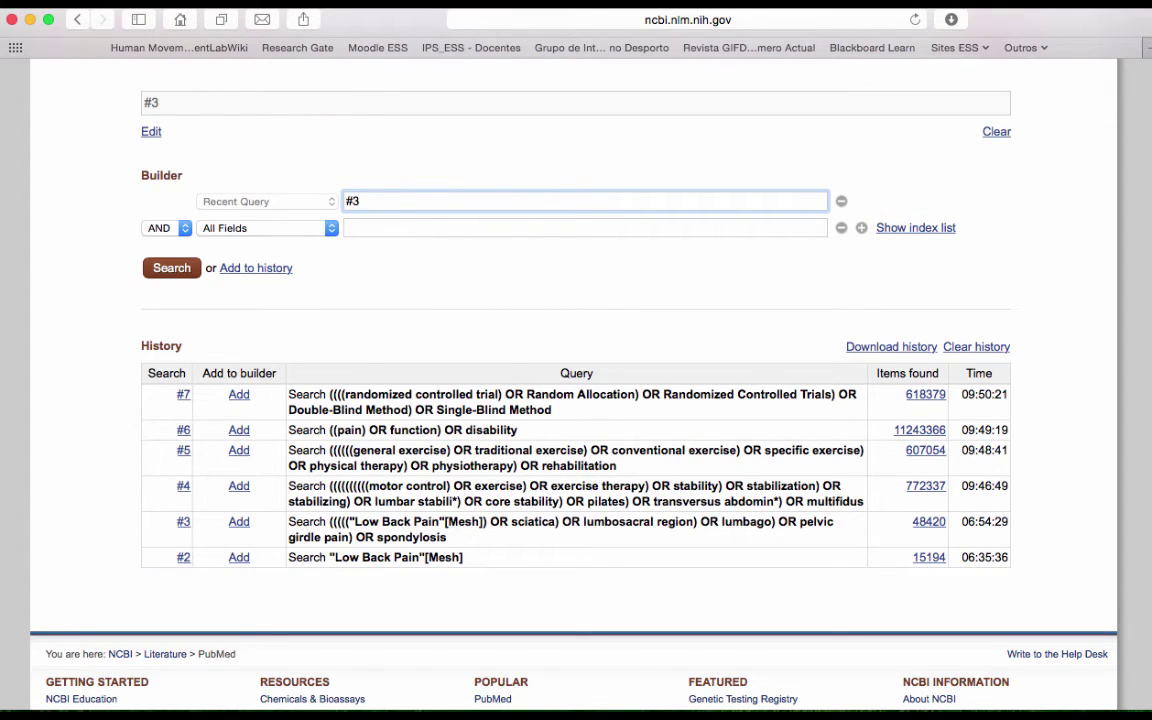
pyautogui.click(352, 227)
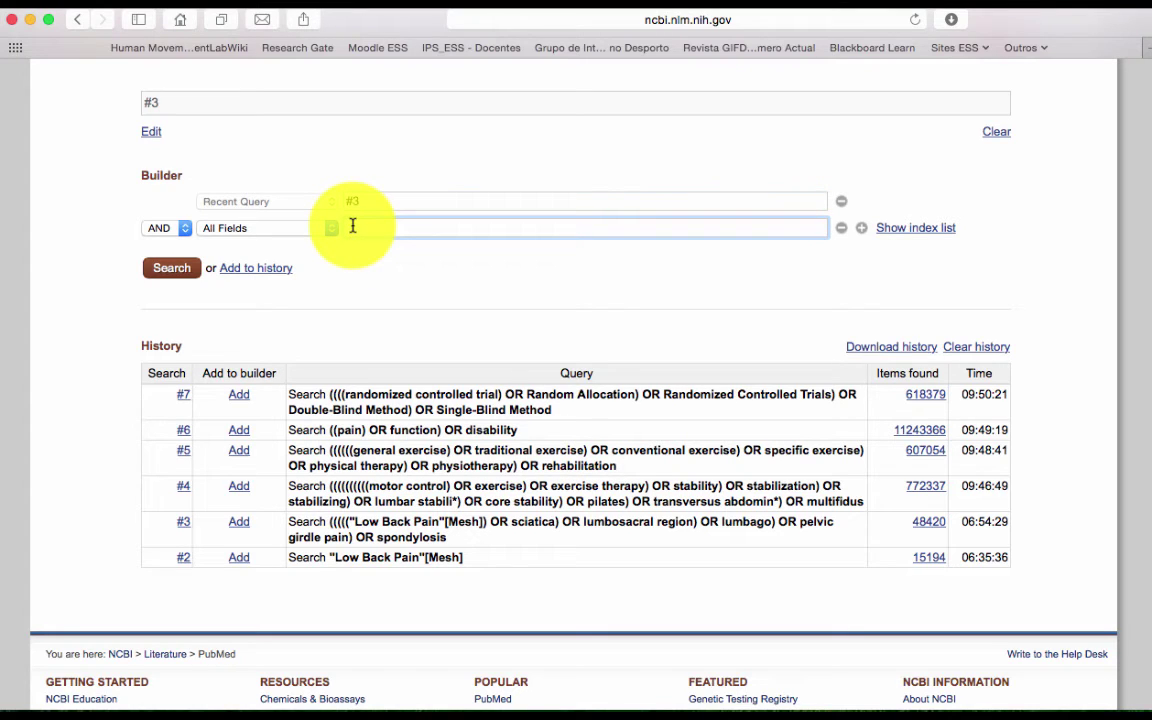
pyautogui.write('#4')
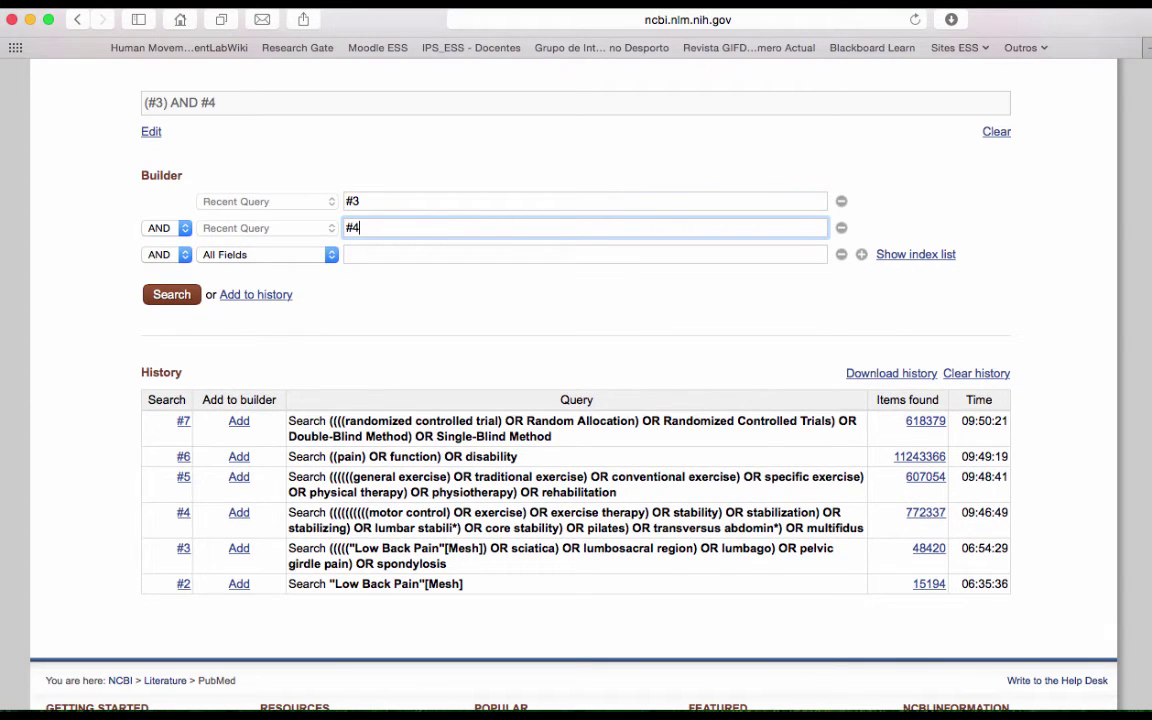
pyautogui.click(360, 257)
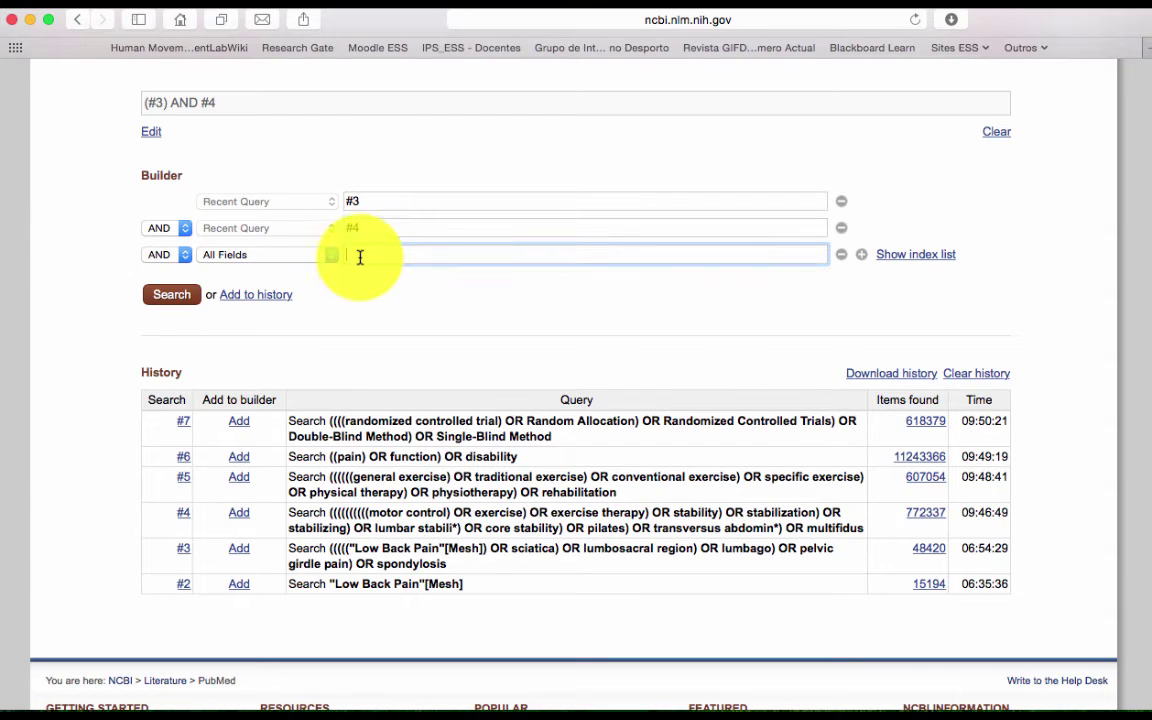
pyautogui.write('#5')
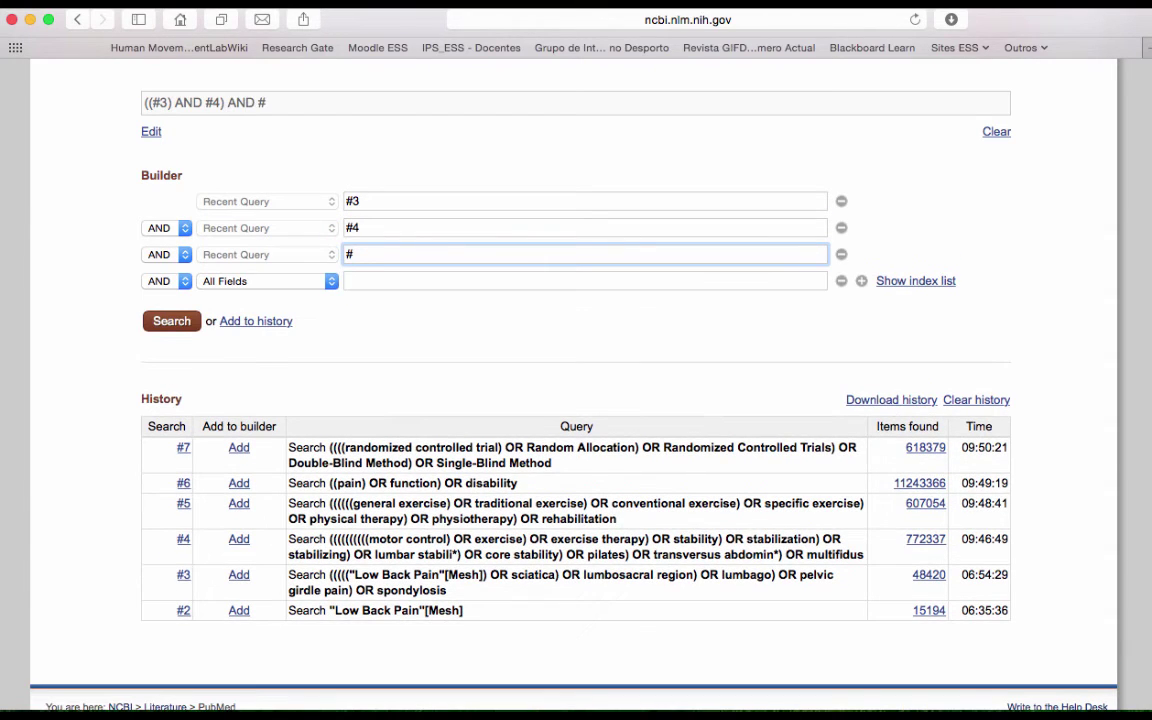
pyautogui.click(360, 277)
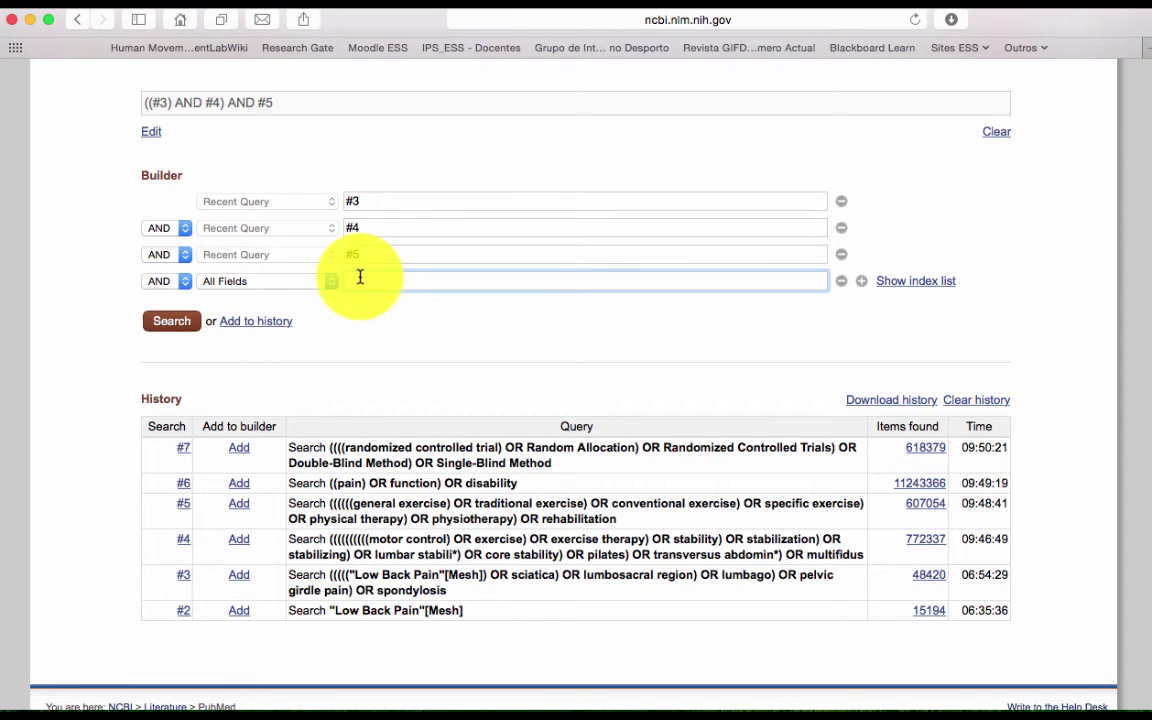
pyautogui.write('#6')
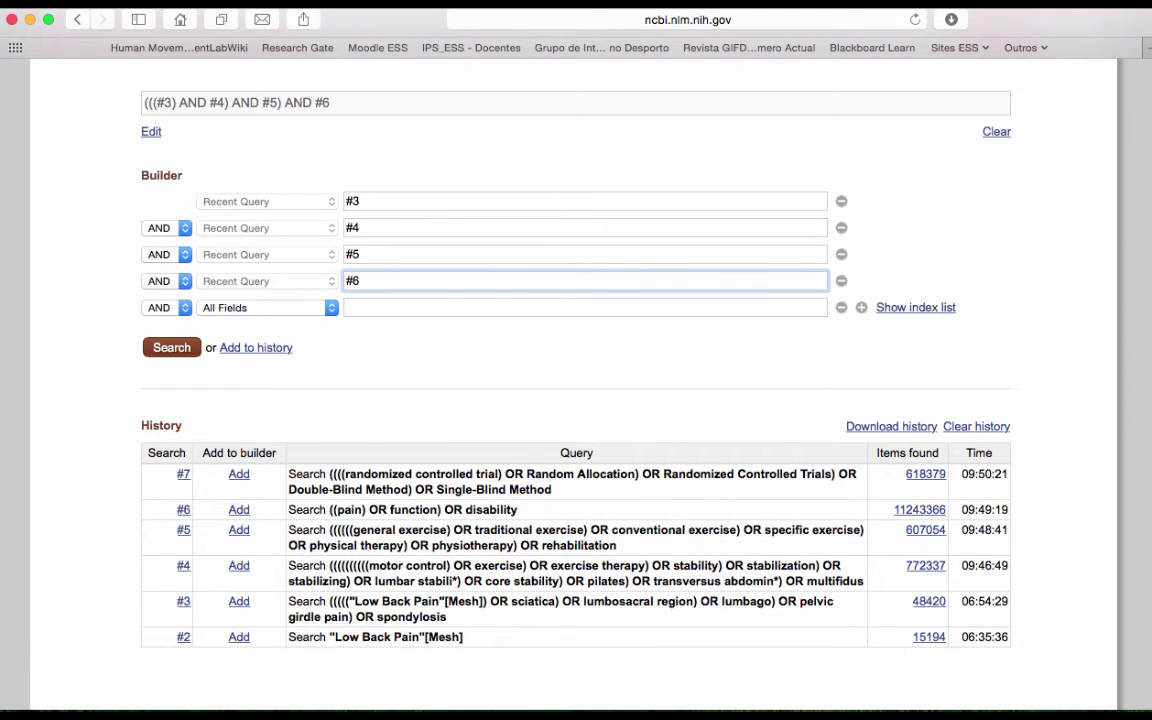
pyautogui.click(364, 305)
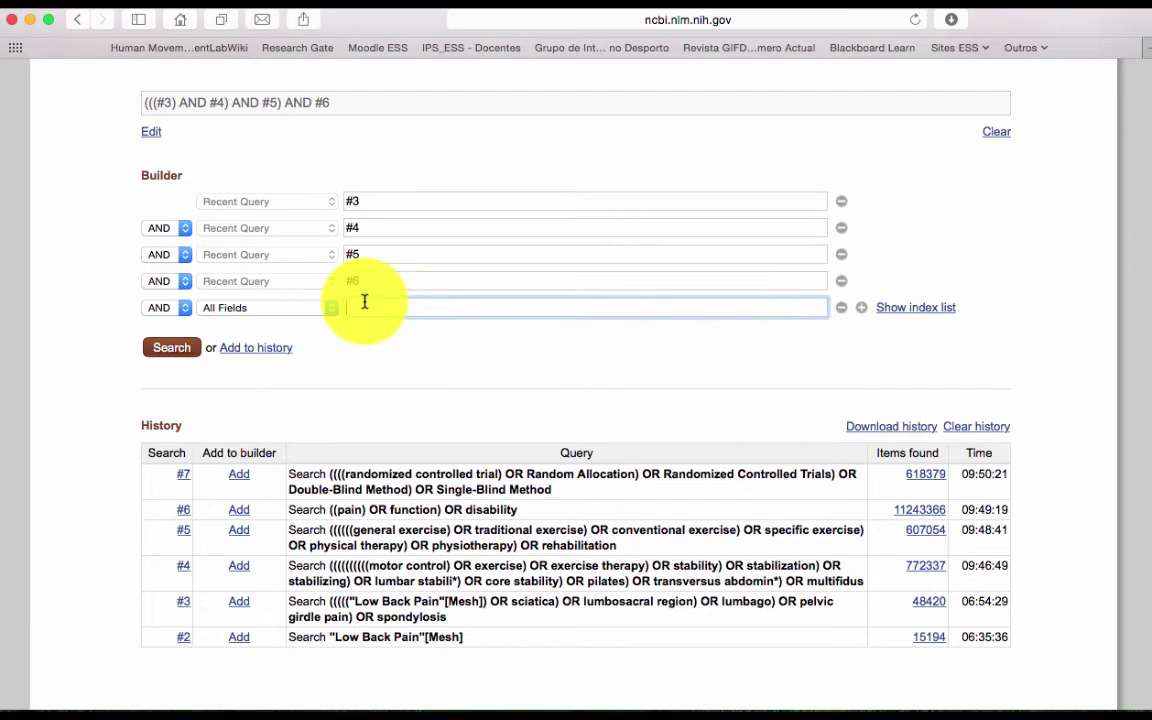
pyautogui.write('#7')
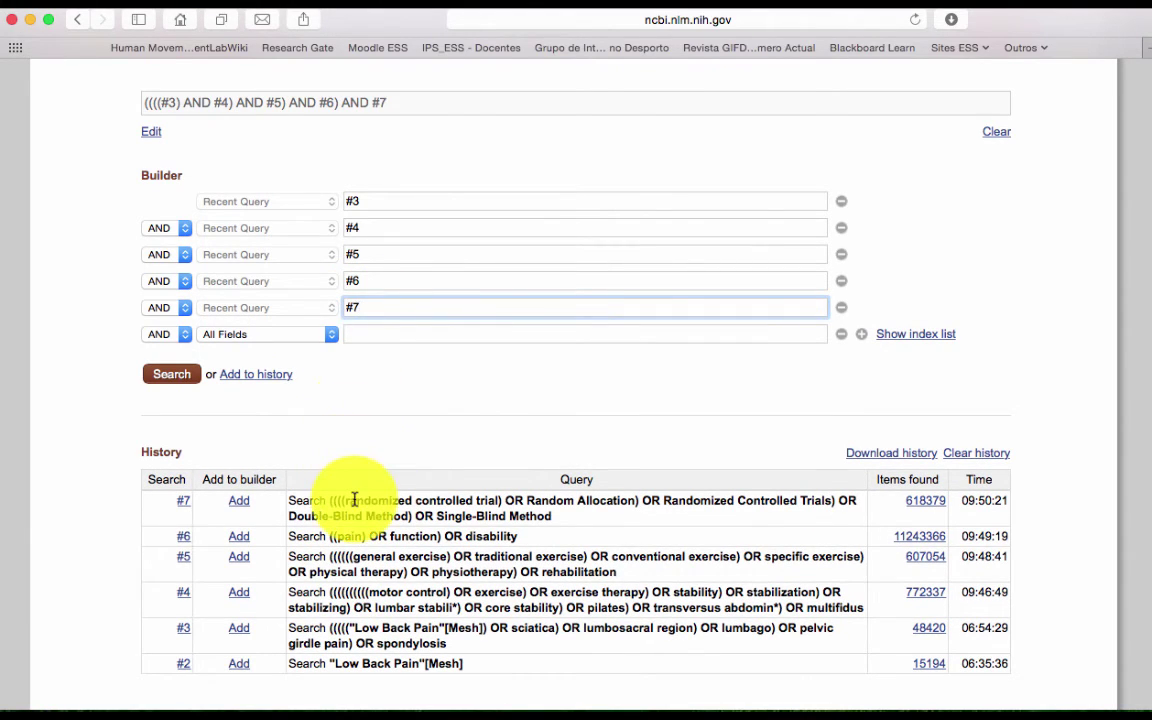
pyautogui.scroll(-2, 354, 500)
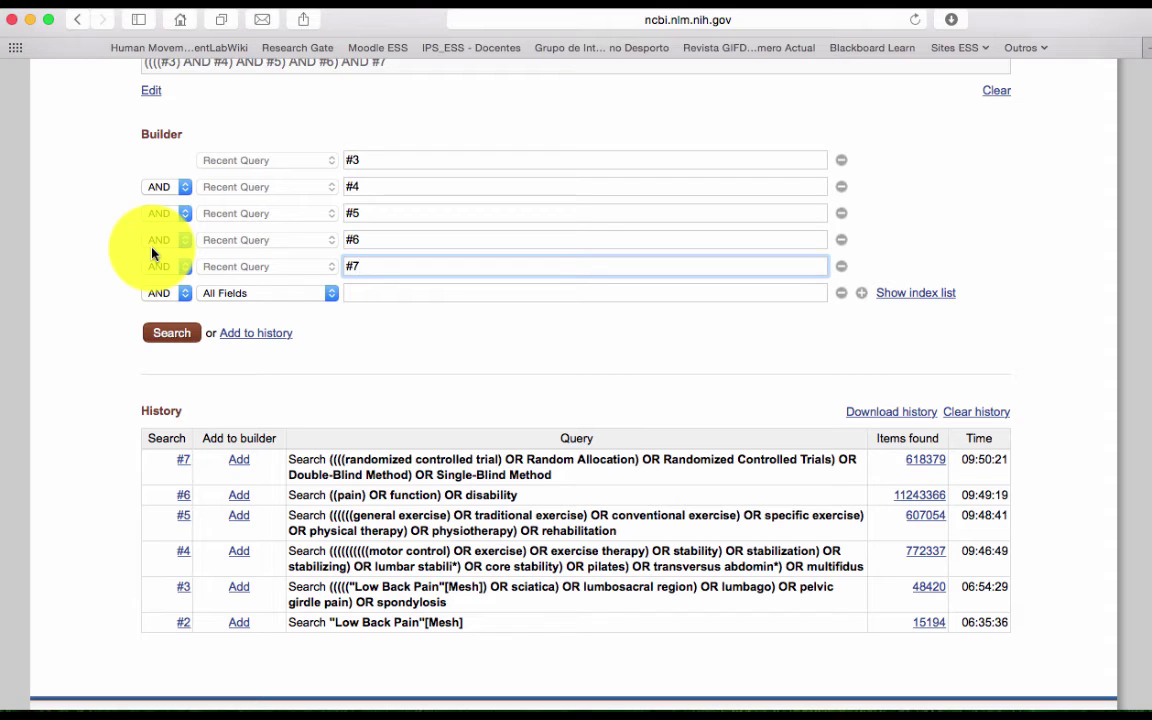
pyautogui.click(164, 190)
pyautogui.click(164, 190)
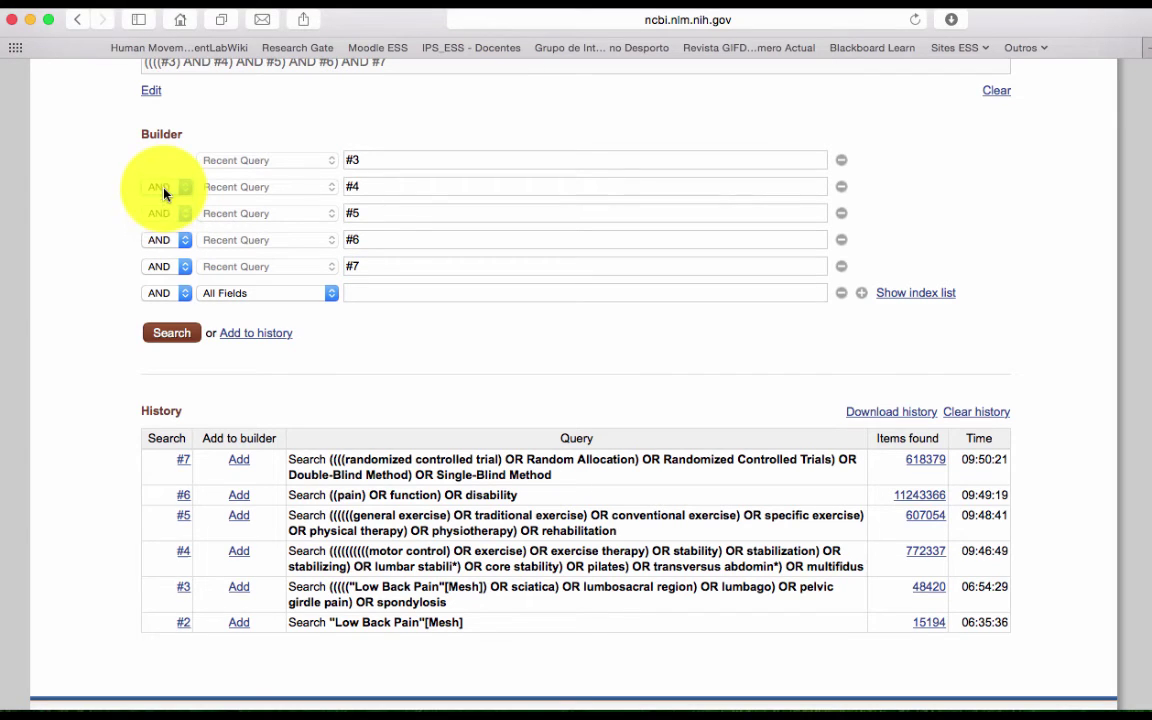
pyautogui.click(164, 214)
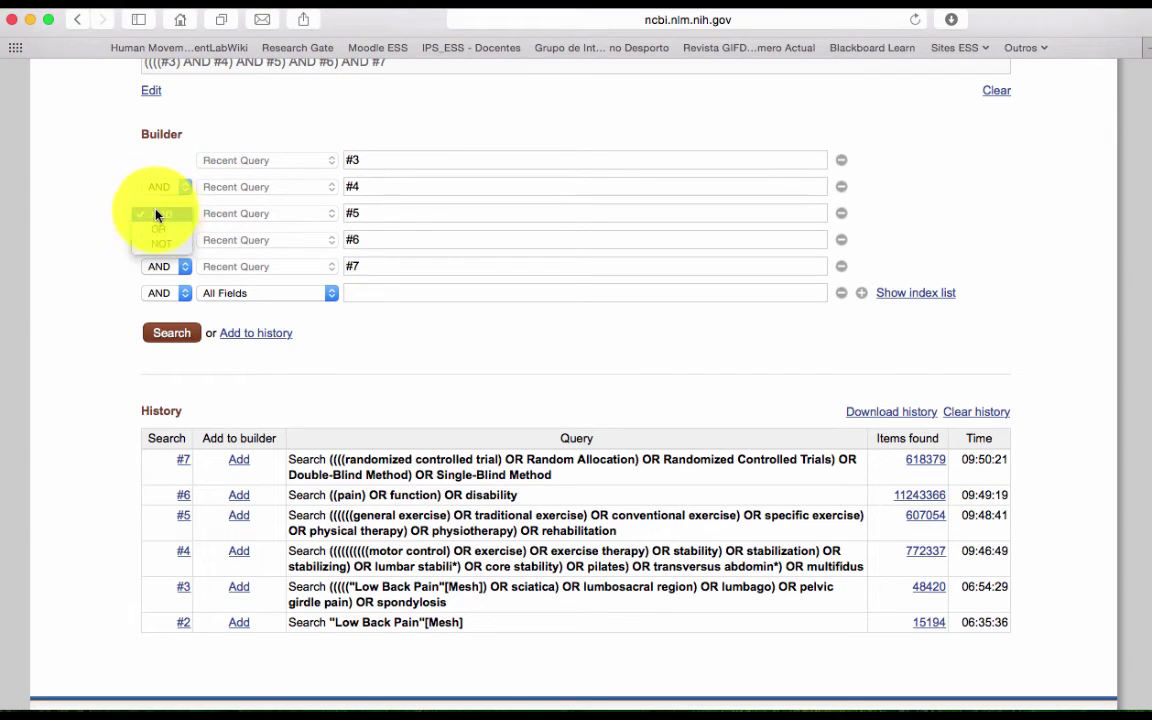
pyautogui.click(100, 188)
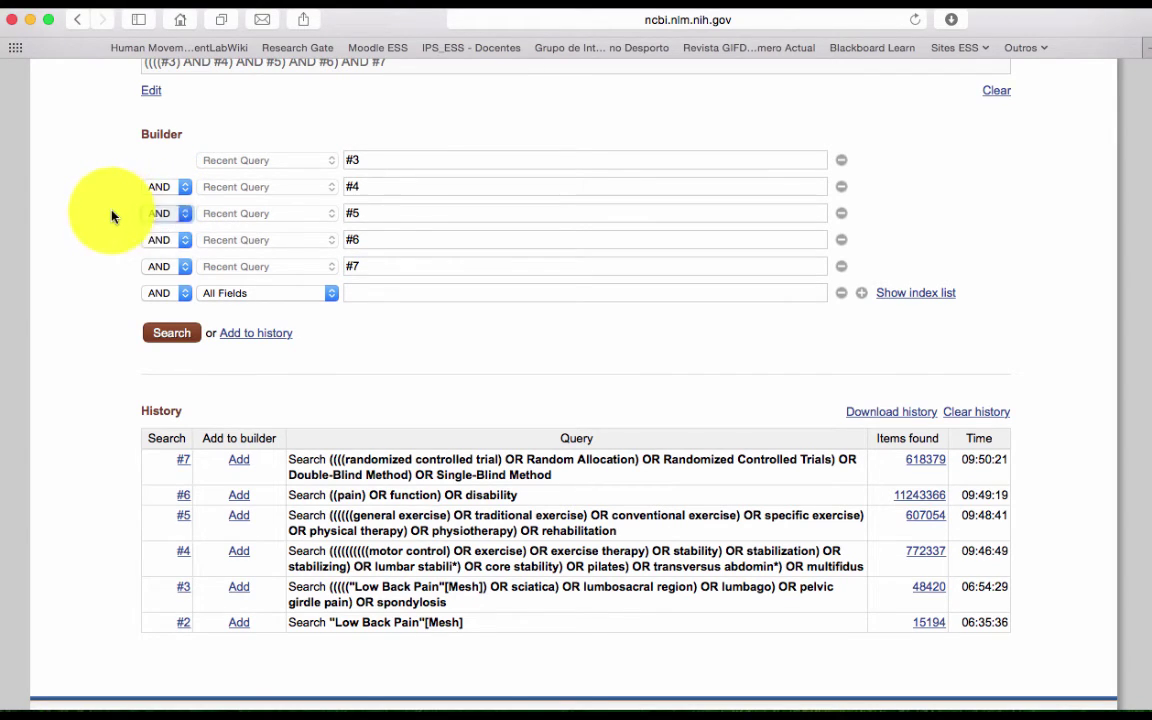
# Run the search combining #3 to #7 with AND and open its result list from the search history
pyautogui.click(157, 336)
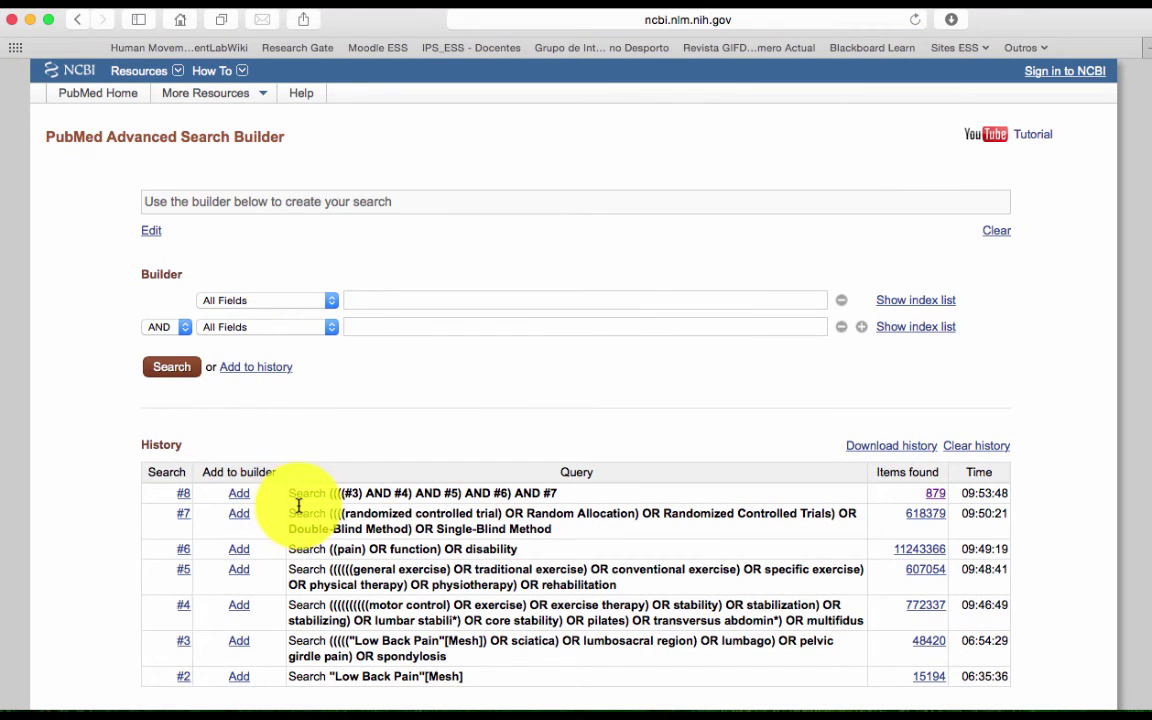
pyautogui.scroll(-2, 298, 505)
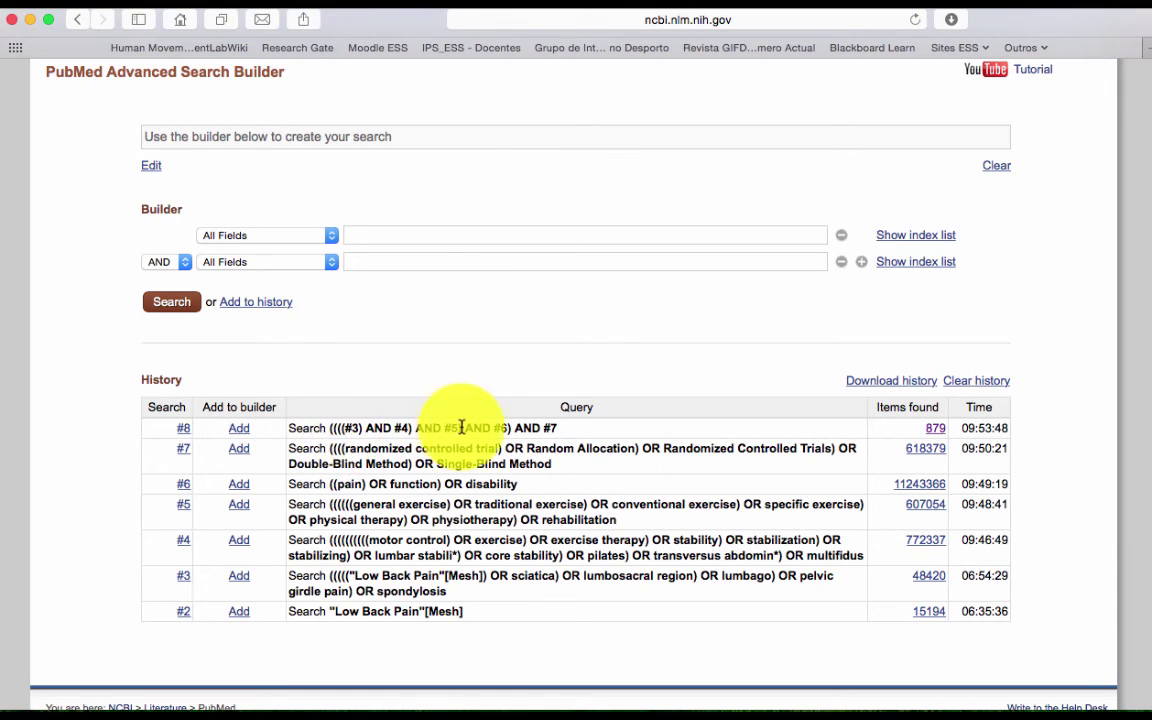
pyautogui.click(938, 432)
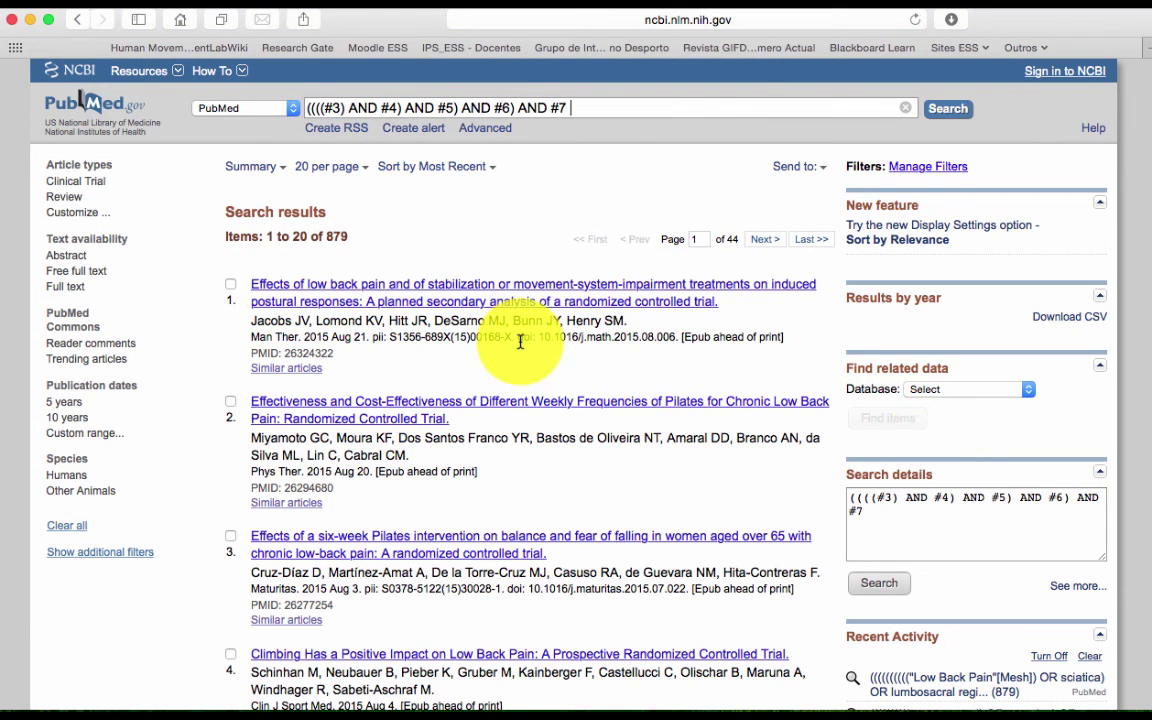
# Examine the combined search's result list and its total number of items
pyautogui.scroll(-1, 520, 342)
pyautogui.scroll(2, 520, 342)
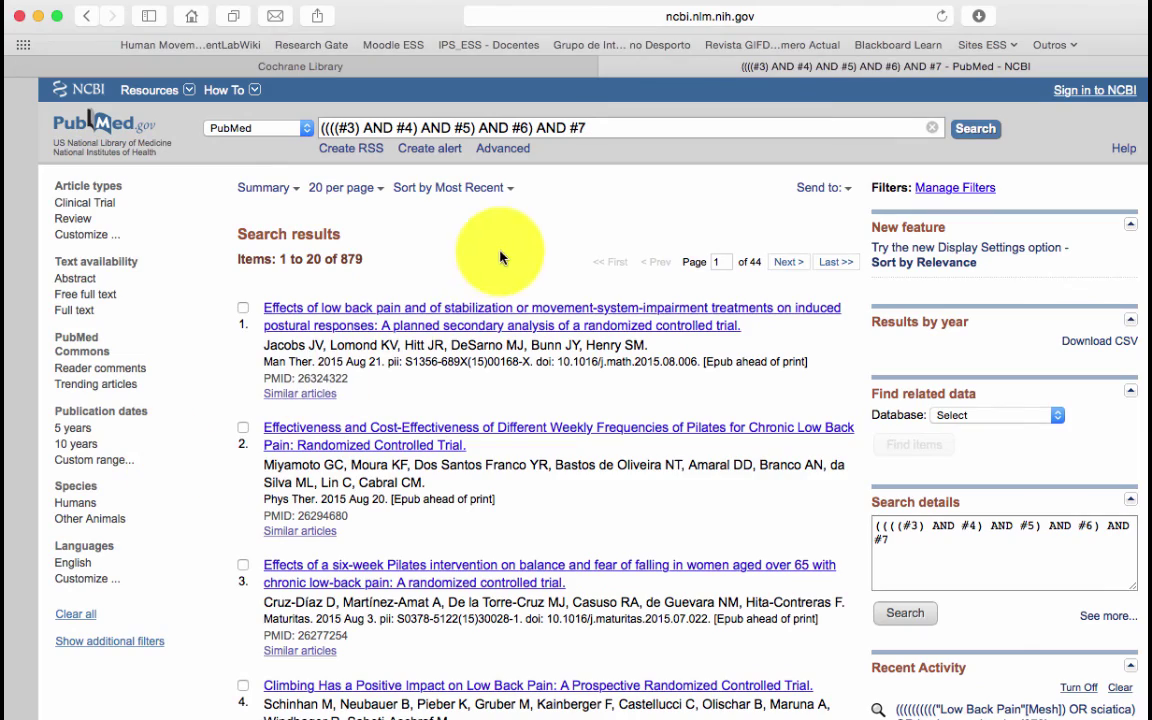
pyautogui.scroll(-3, 482, 402)
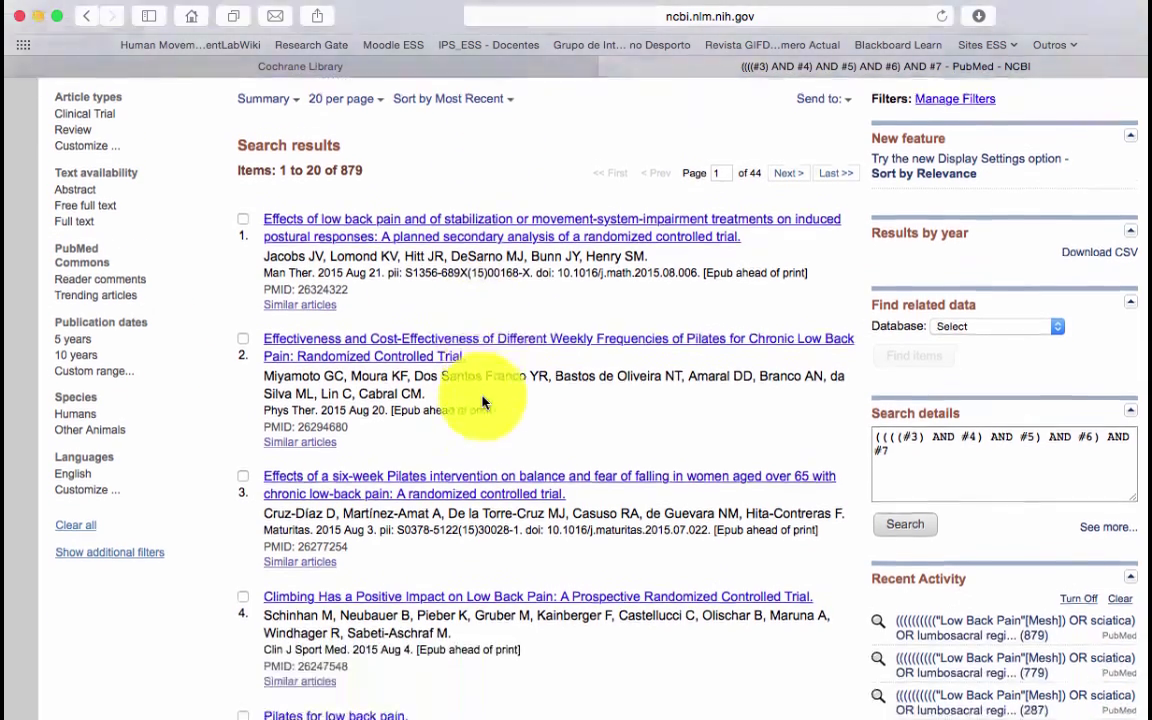
pyautogui.scroll(2, 482, 402)
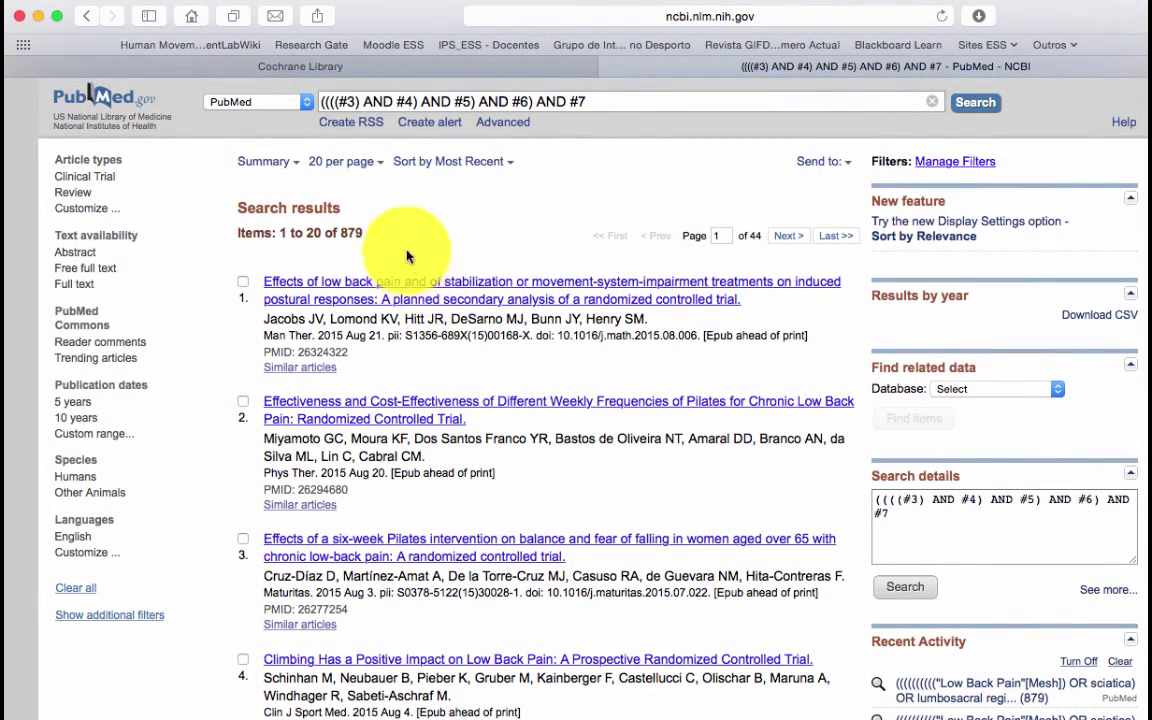
pyautogui.scroll(1, 389, 244)
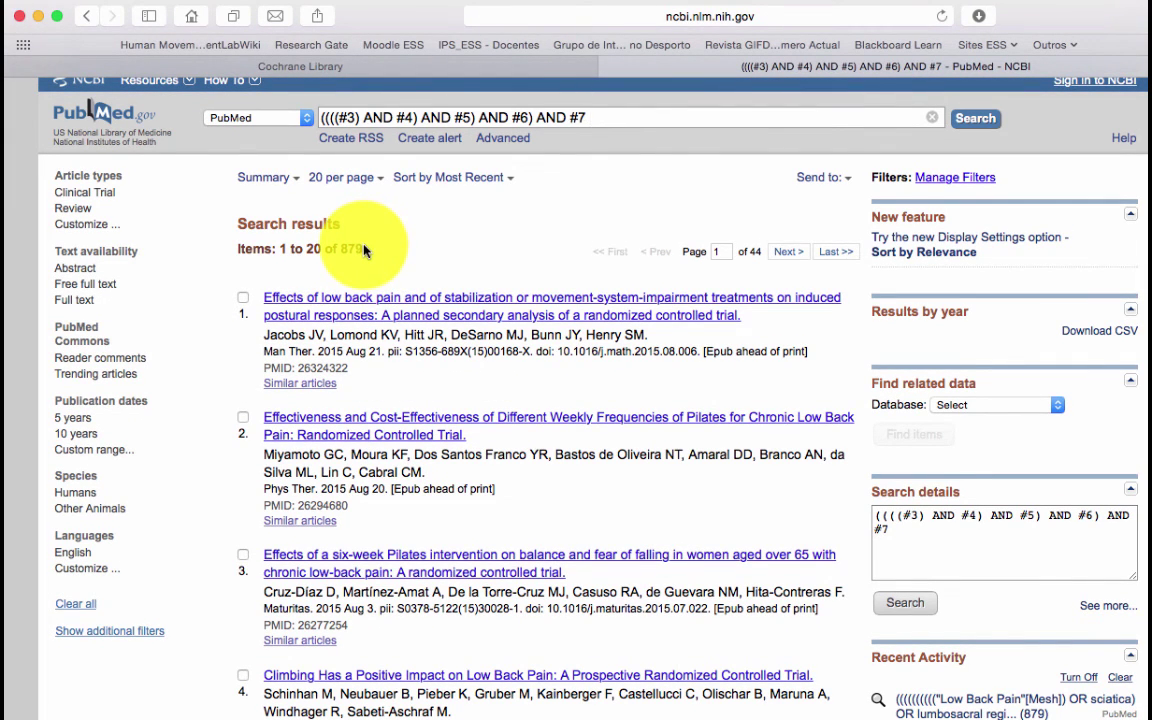
pyautogui.tripleClick(345, 248)
pyautogui.click(344, 250)
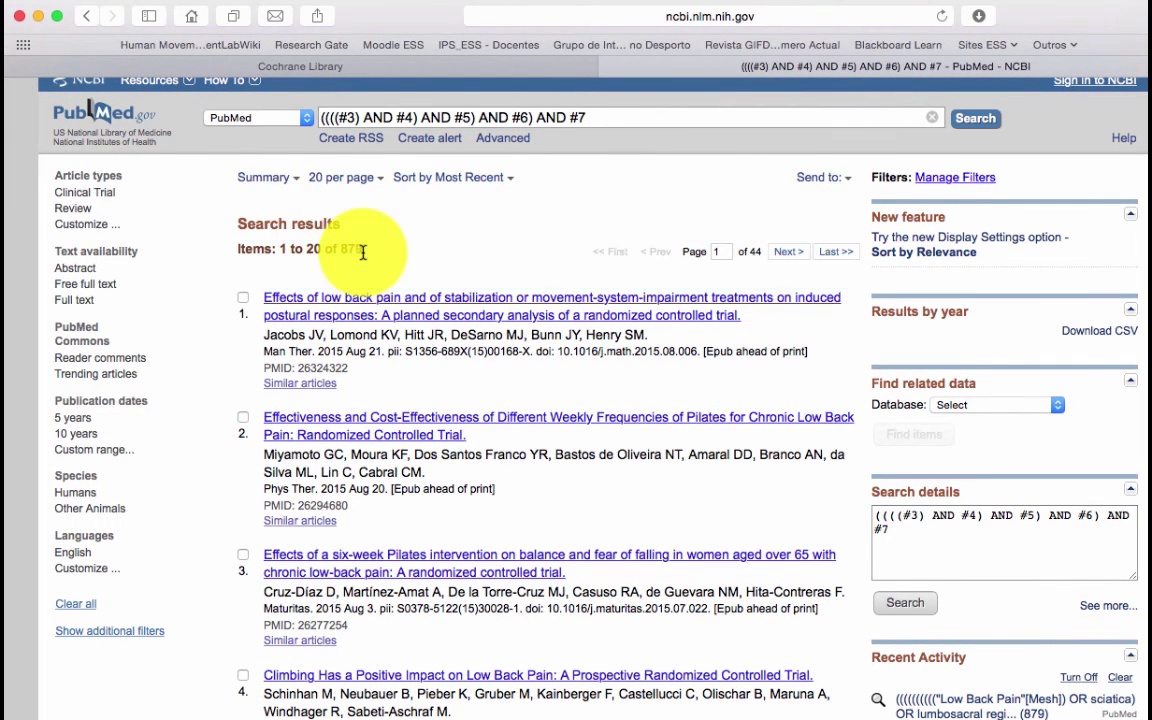
pyautogui.doubleClick(345, 249)
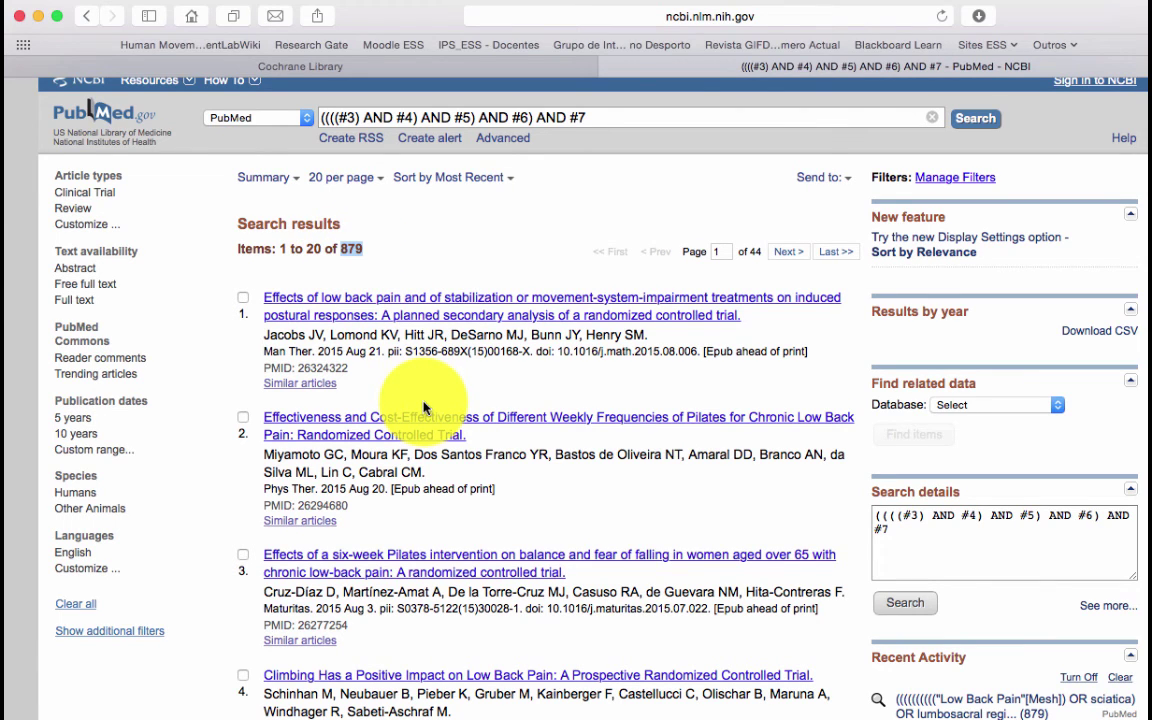
pyautogui.scroll(-1, 424, 407)
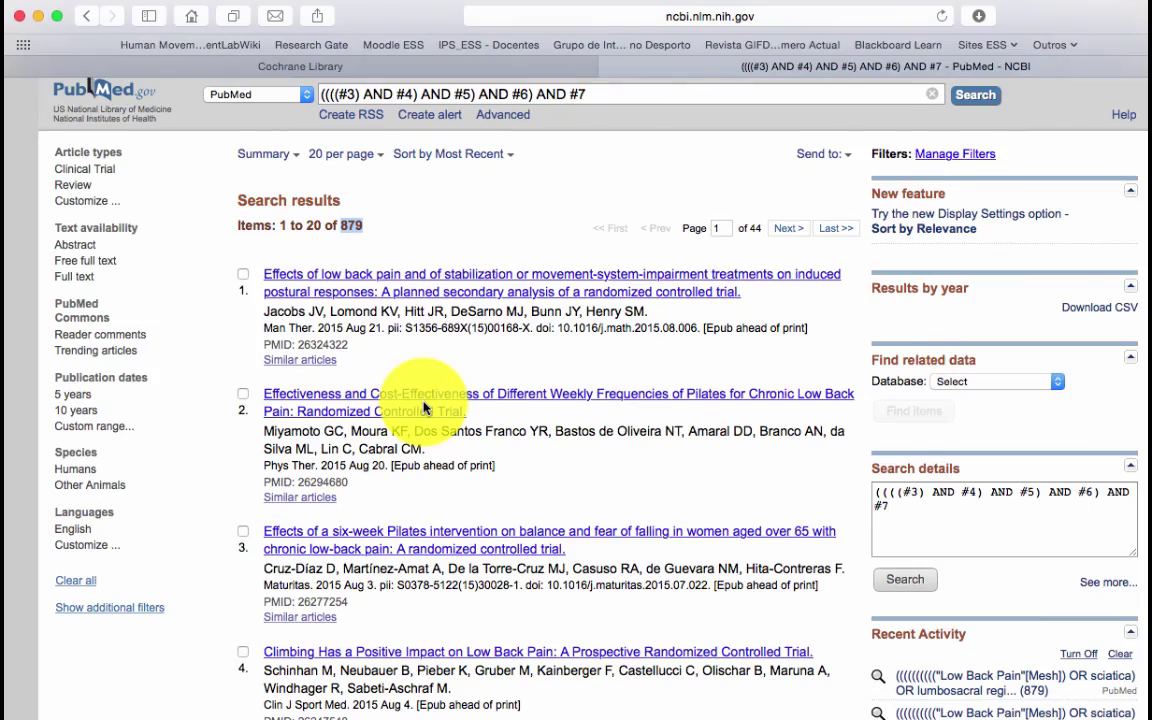
pyautogui.scroll(-2, 424, 407)
pyautogui.scroll(2, 424, 407)
pyautogui.scroll(1, 424, 407)
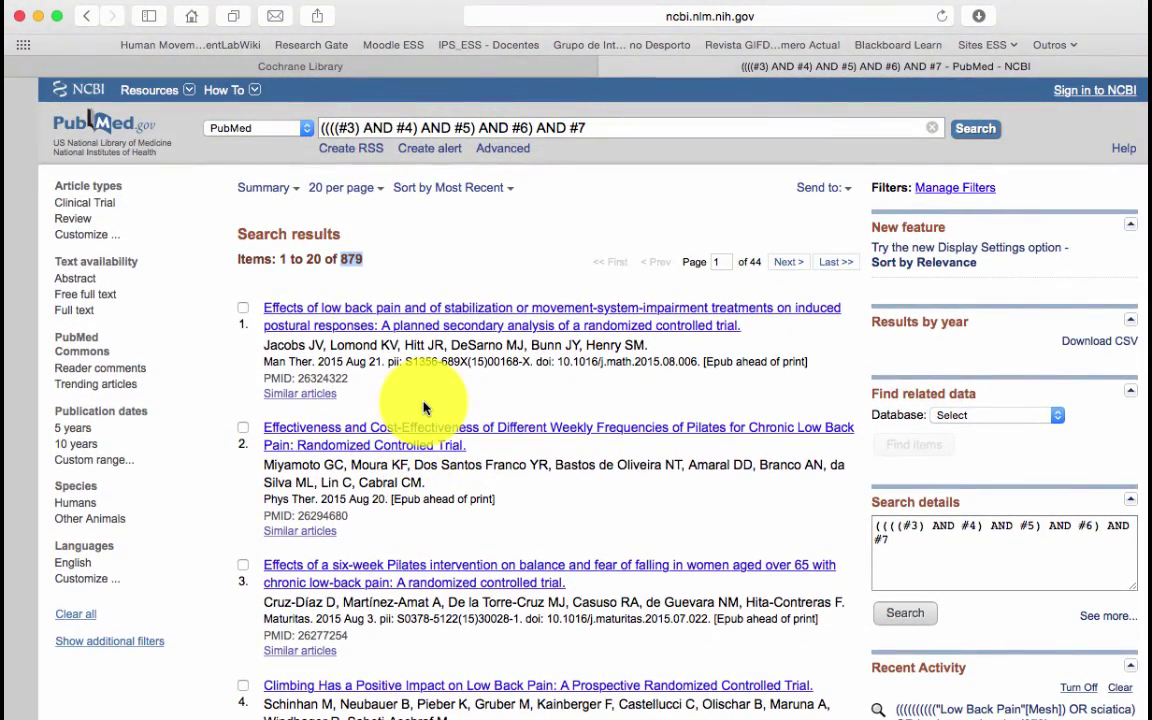
# Check the limits and filters row of the PICOT table in Pages and return to the PubMed results in Safari
pyautogui.hotkey('ctrl', 'Up')
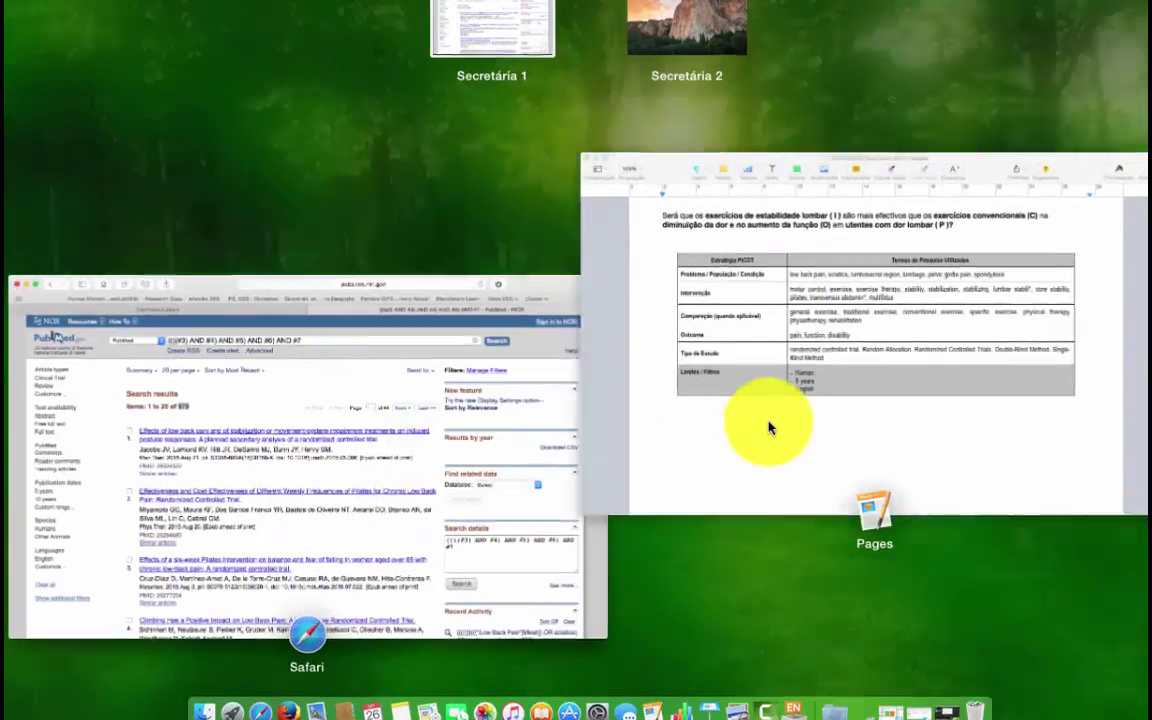
pyautogui.click(771, 424)
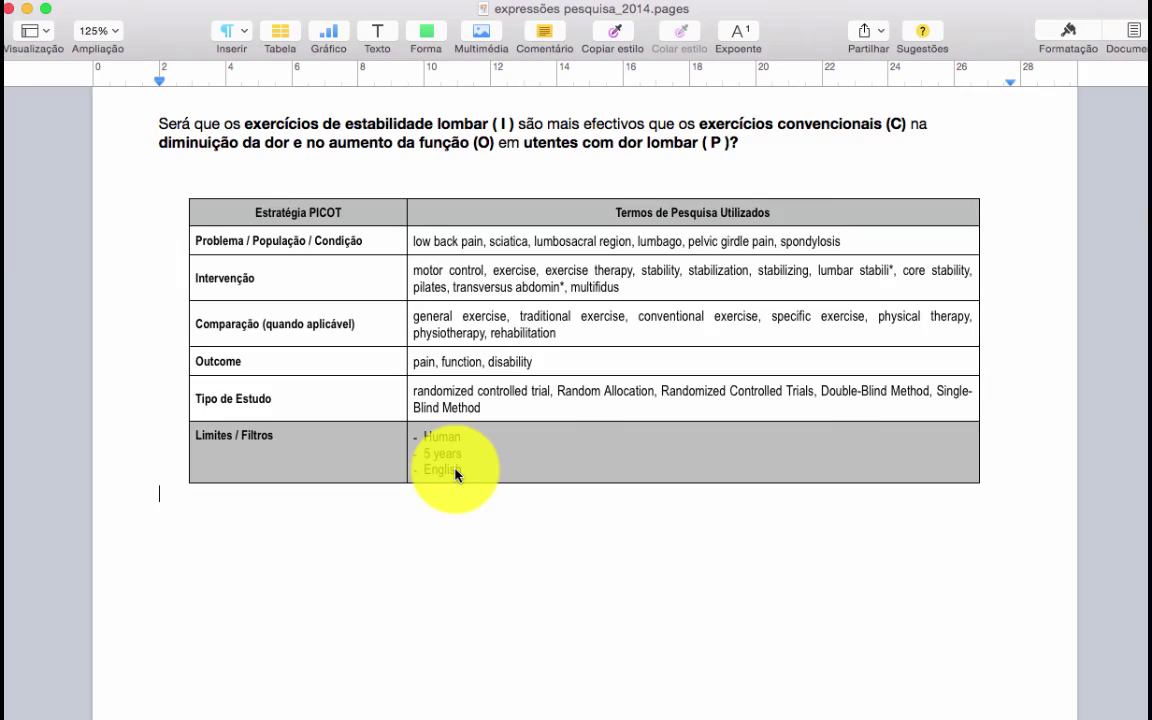
pyautogui.hotkey('ctrl', 'Up')
pyautogui.click(340, 362)
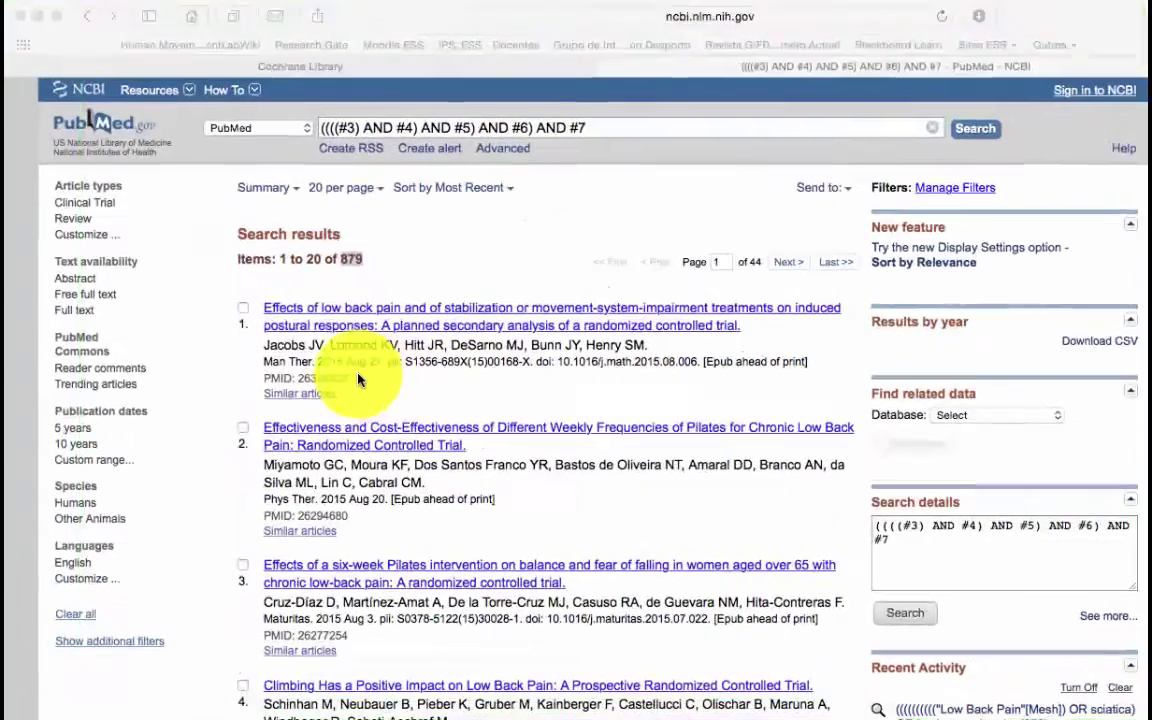
# Filter the PubMed results to publication dates within the last 5 years
pyautogui.scroll(-1, 182, 410)
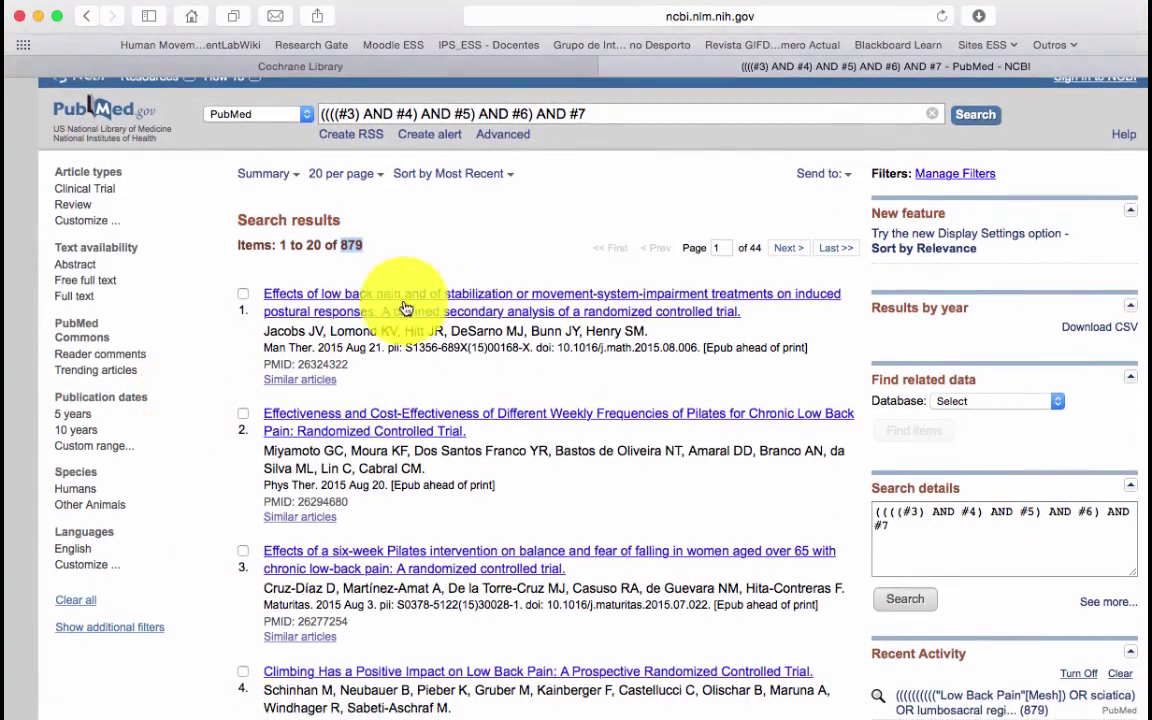
pyautogui.click(407, 214)
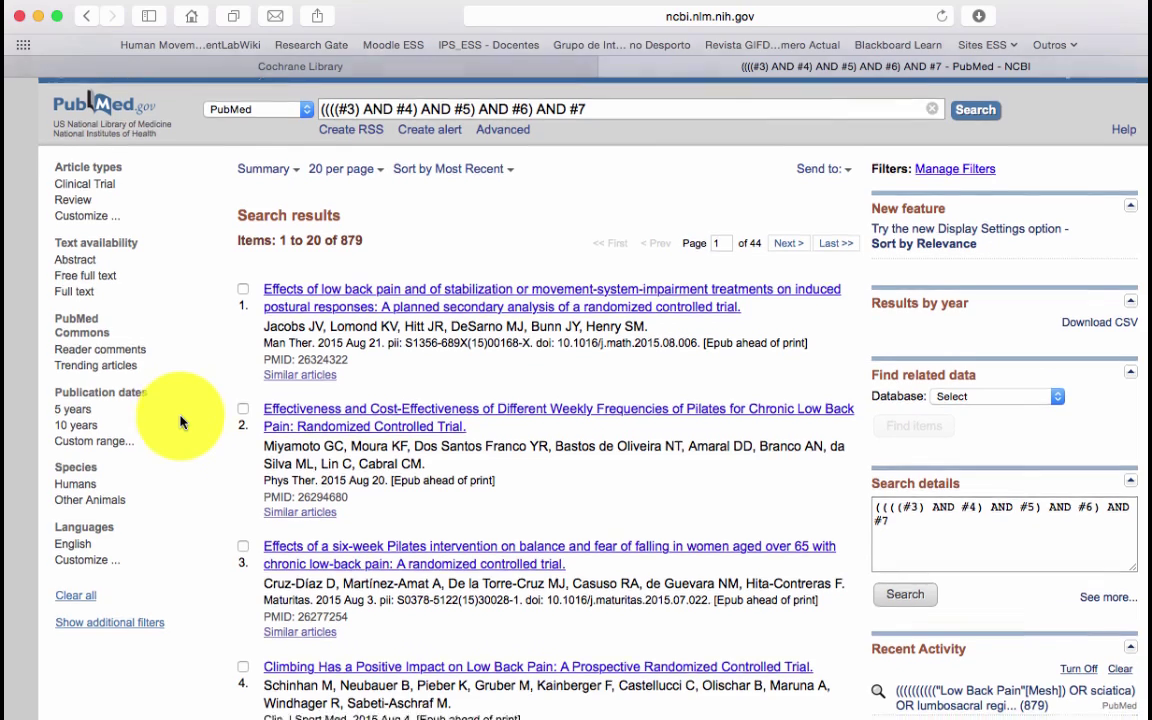
pyautogui.scroll(-3, 180, 419)
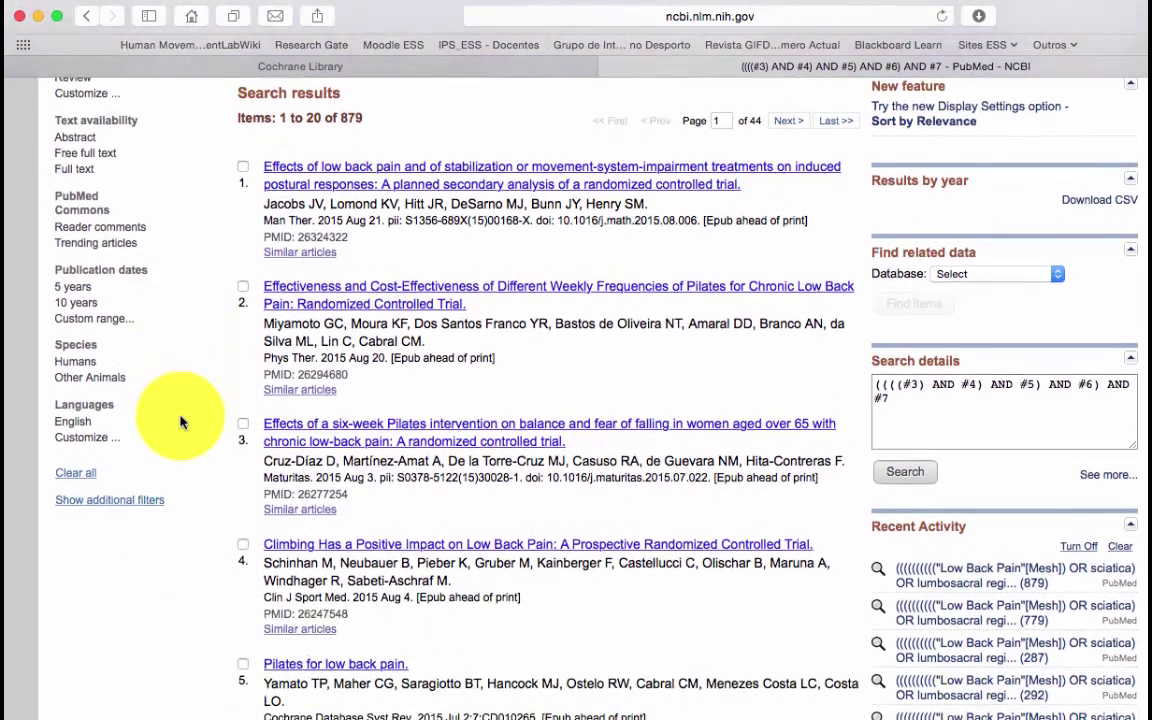
pyautogui.click(85, 292)
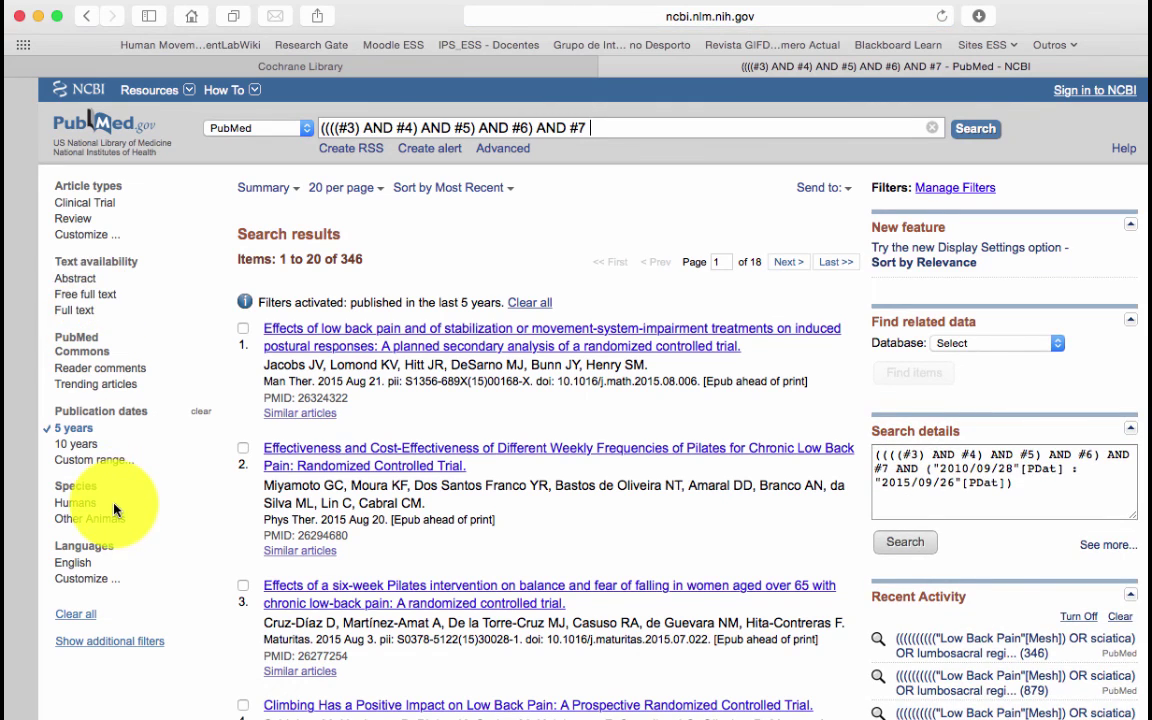
# Restrict the filtered results to the Humans species and the English language
pyautogui.scroll(-3, 102, 452)
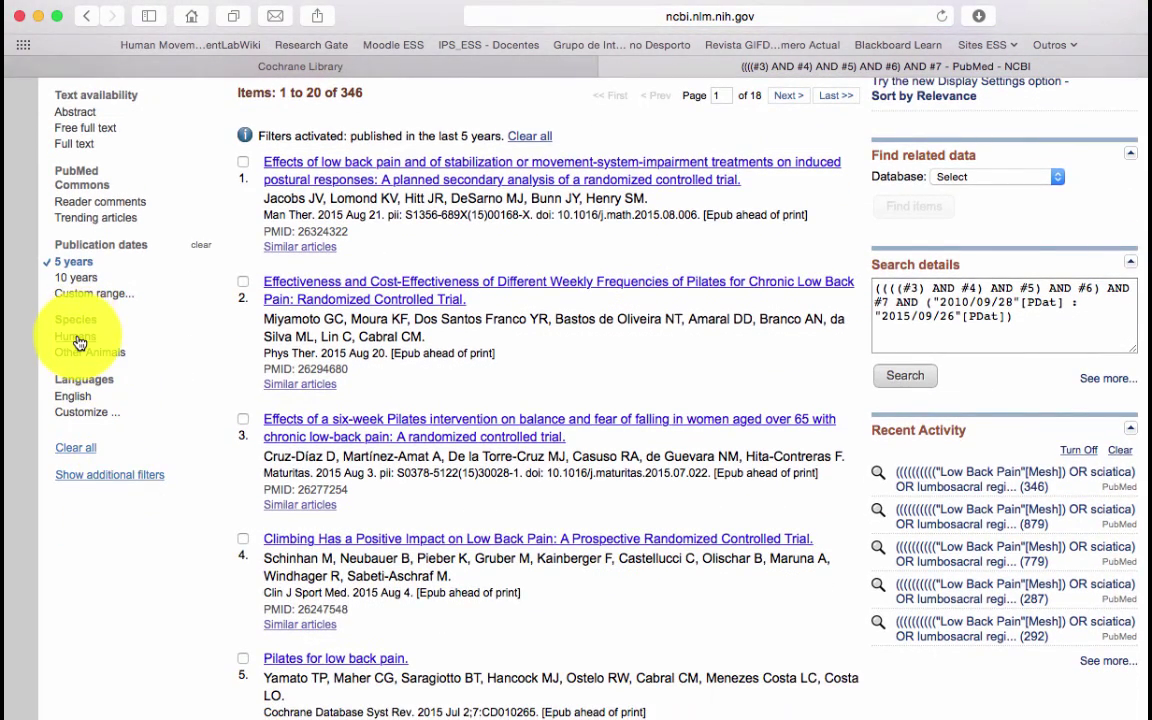
pyautogui.click(76, 336)
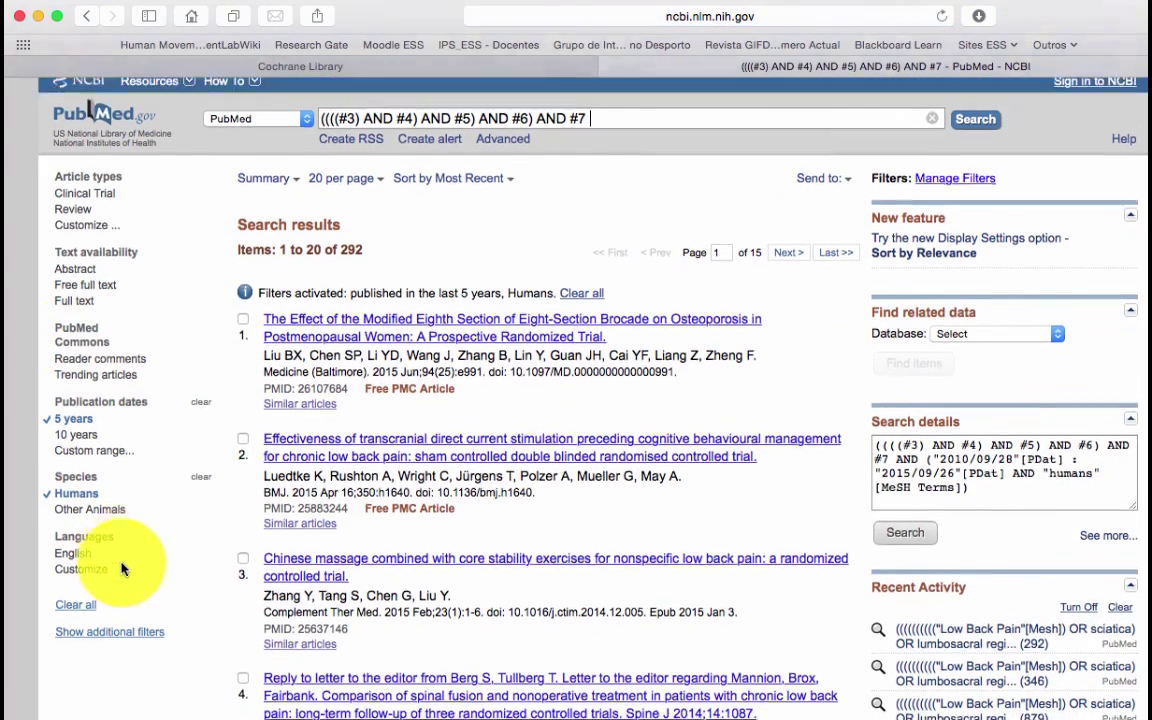
pyautogui.scroll(-3, 123, 558)
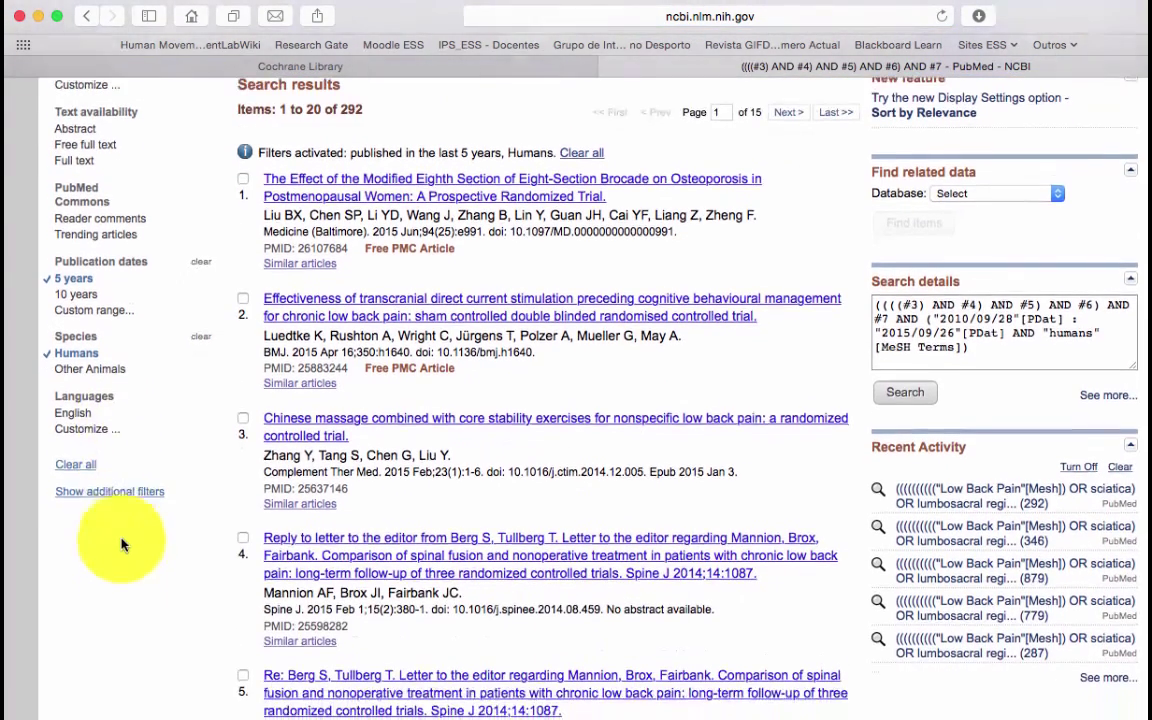
pyautogui.click(82, 414)
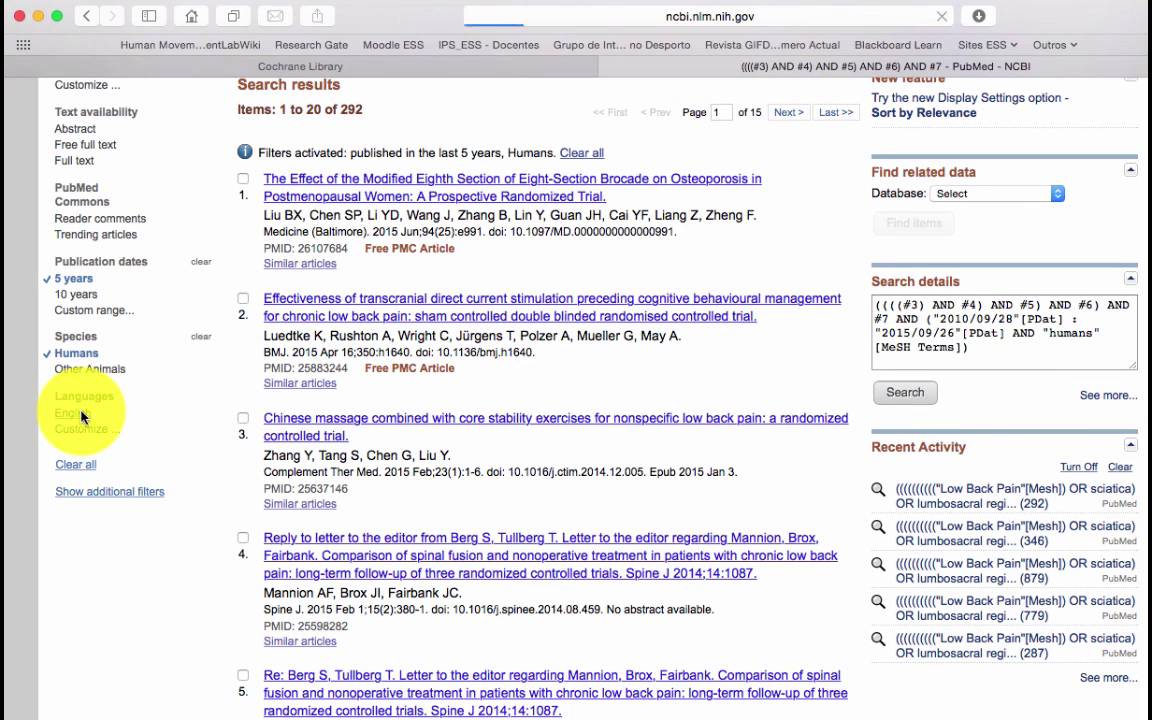